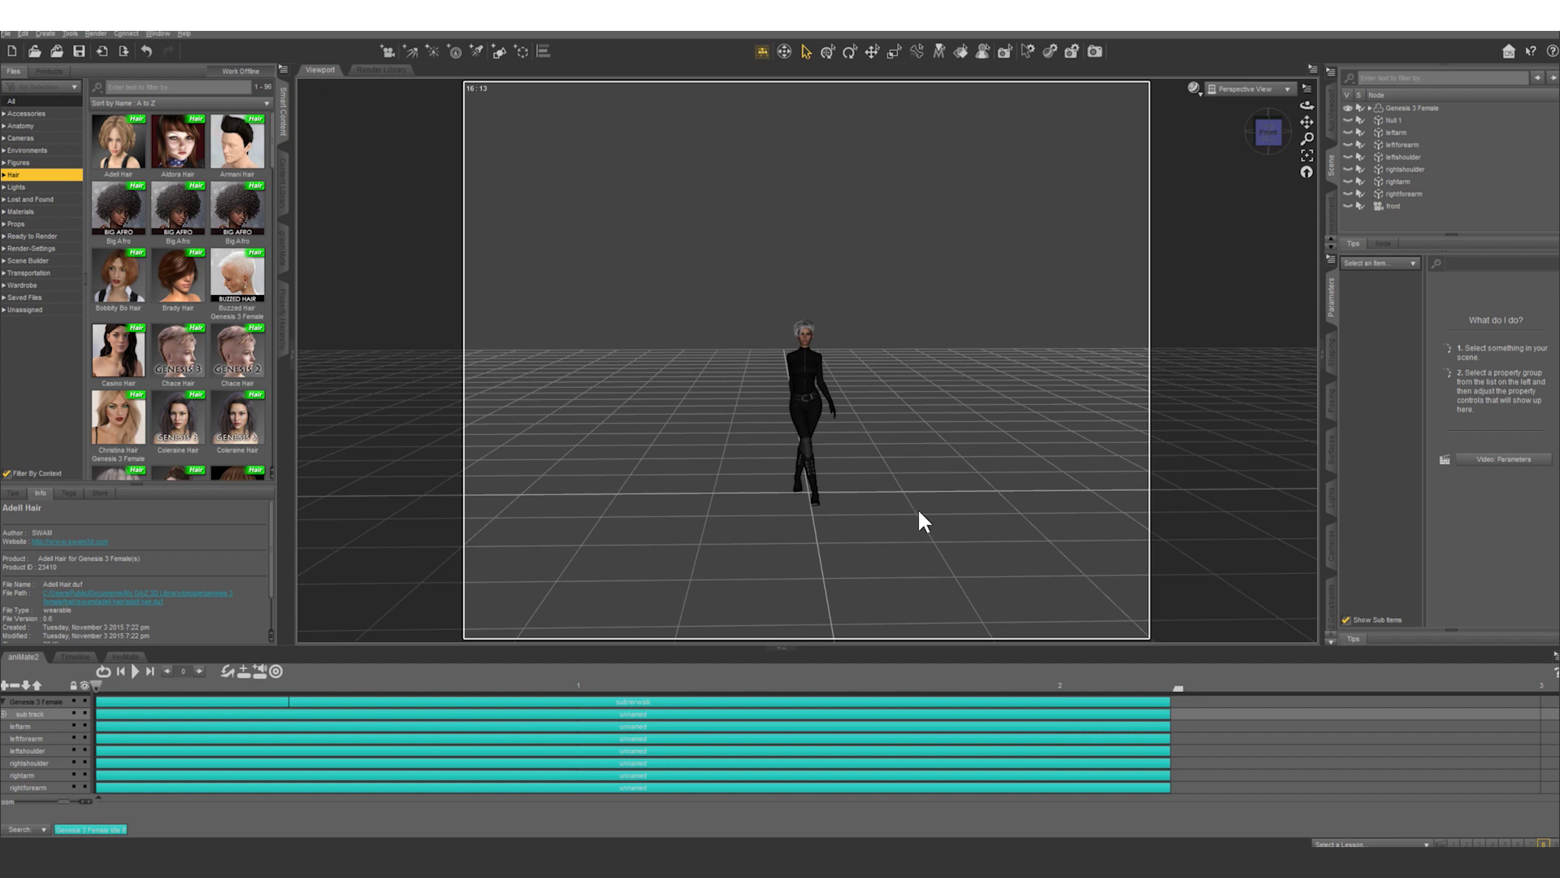
Show the walk clip's keyframes, scrub ahead to frame 8, then hide the keyframe display
left_click(611, 702)
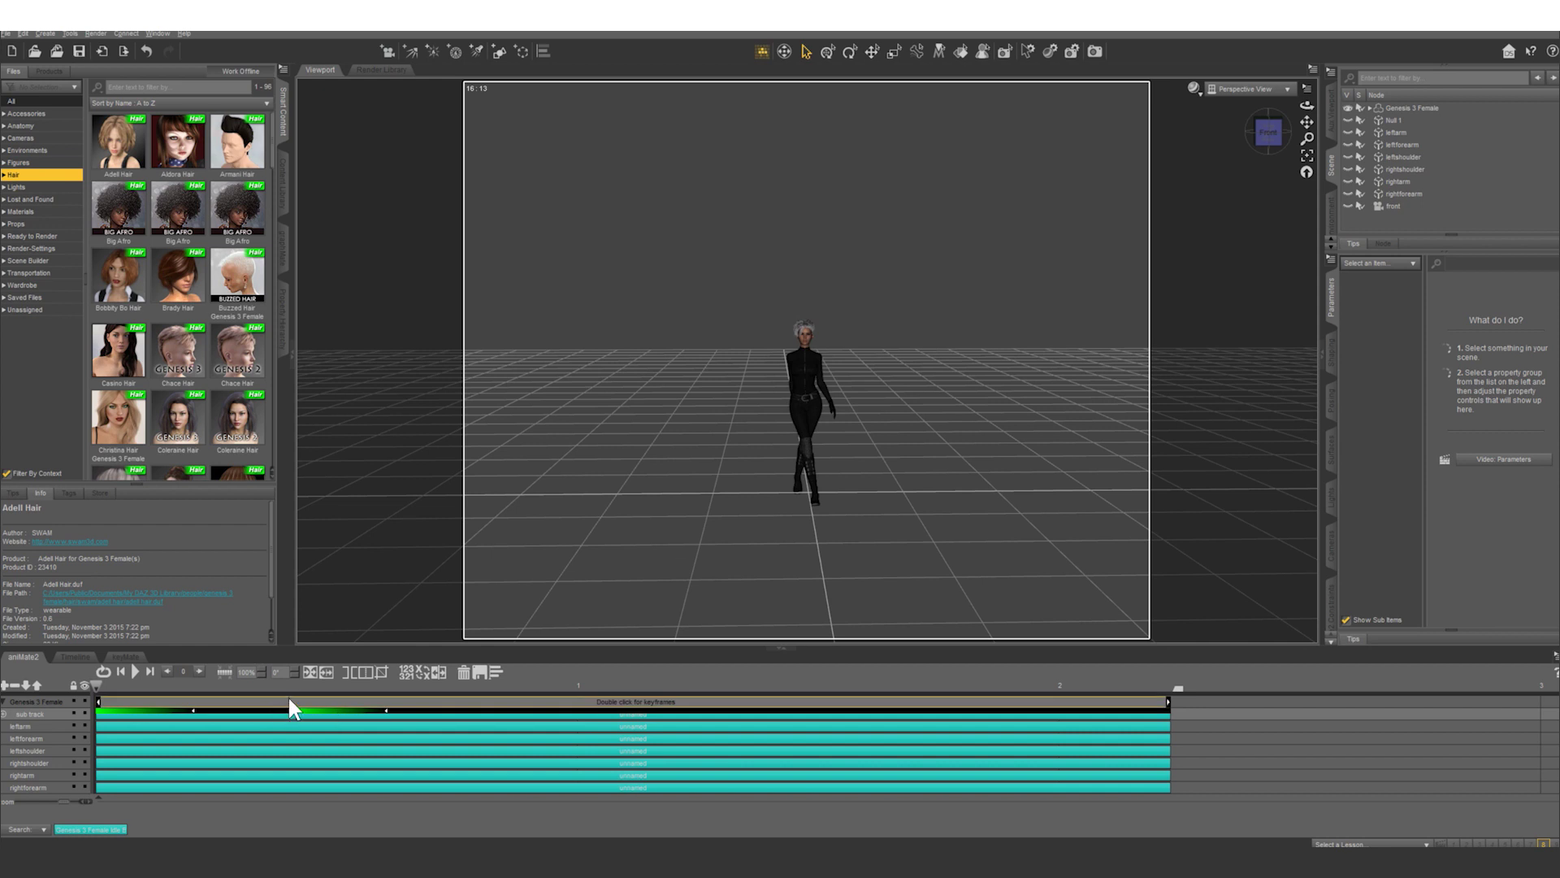
left_click(290, 700)
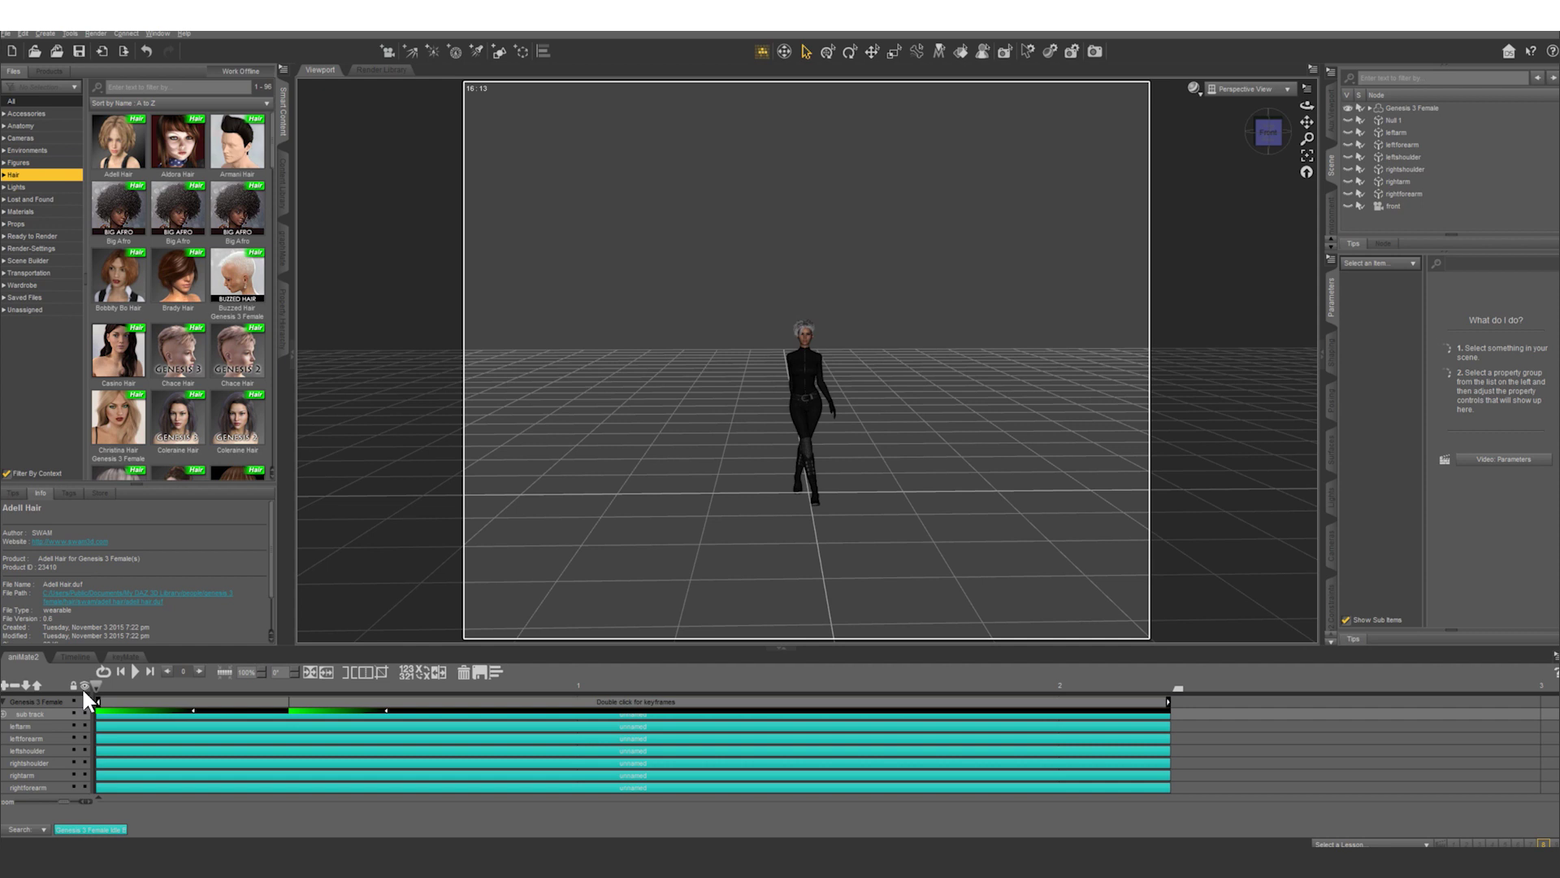
left_click_drag(91, 683, 111, 685)
left_click(703, 685)
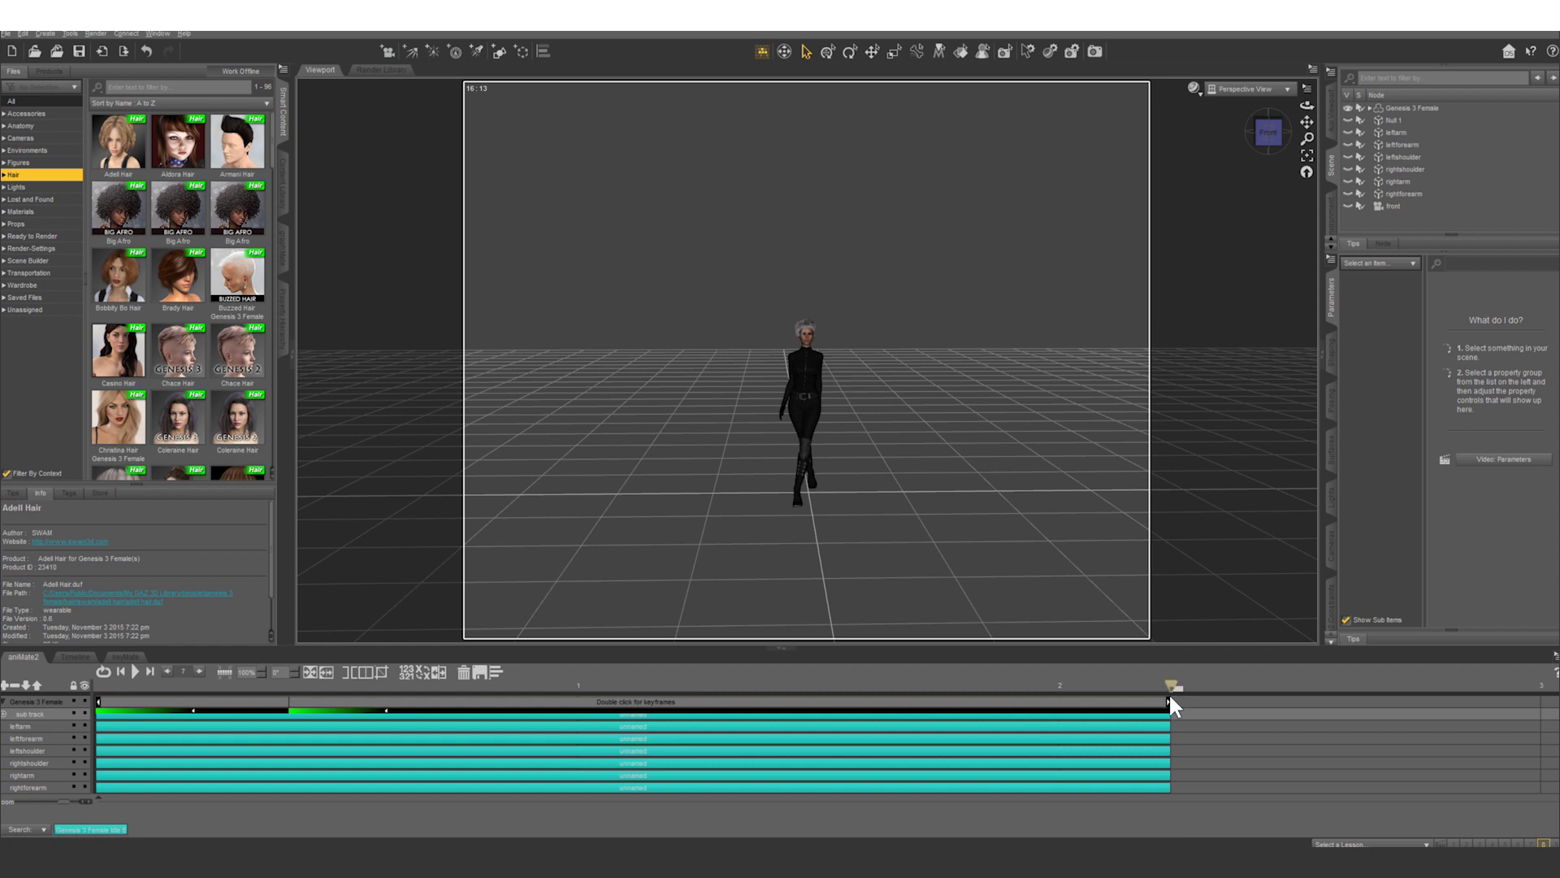
left_click(46, 716)
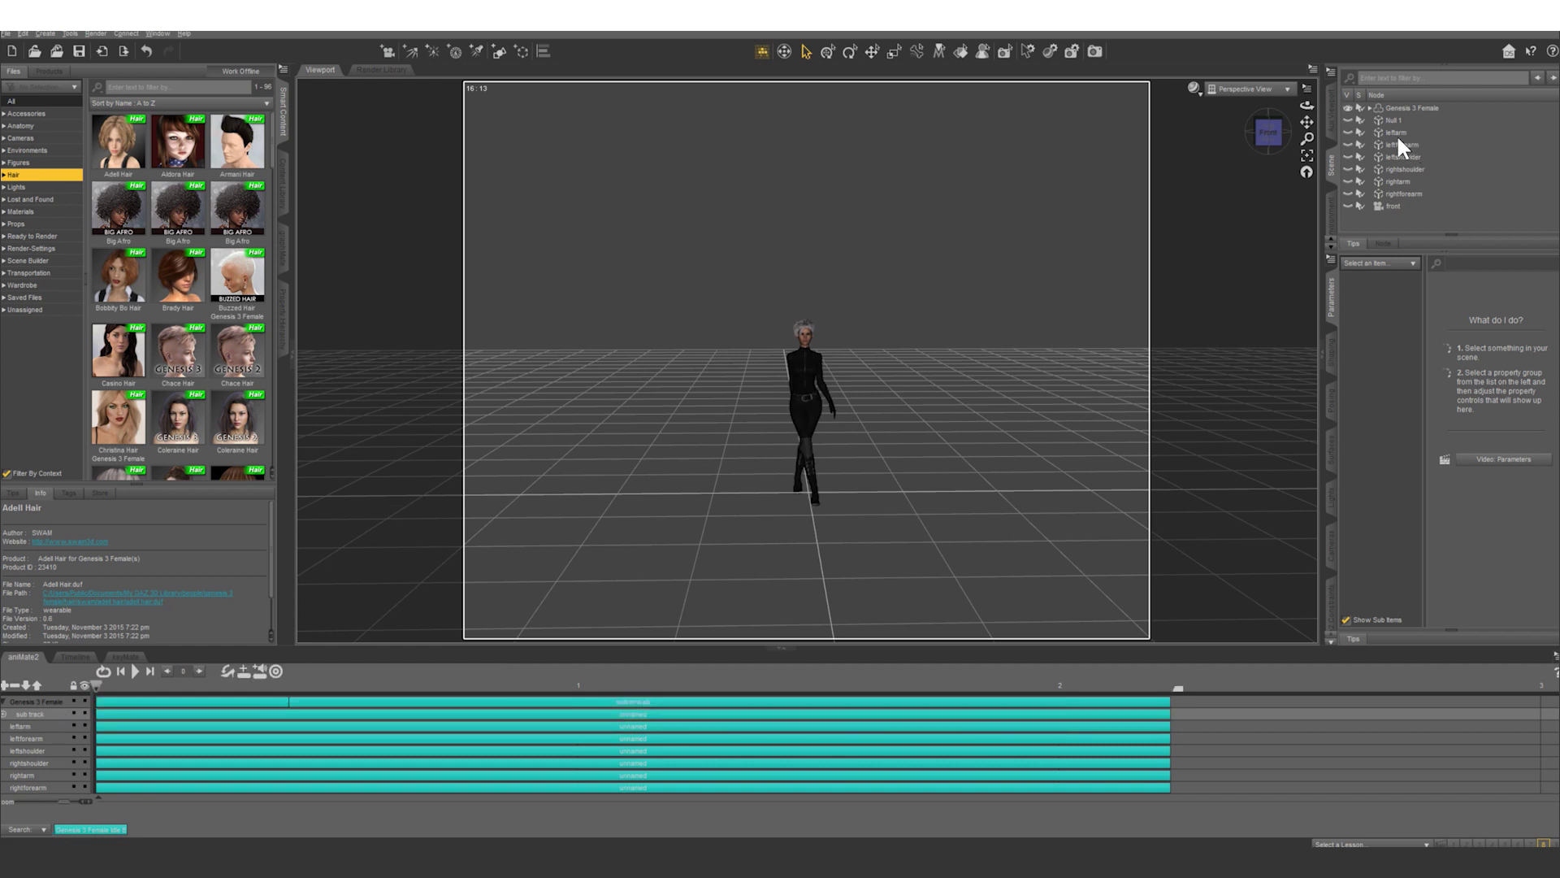
Turn on visibility for Null 1, leftarm, leftforearm, leftshoulder and rightshoulder
left_click(1349, 119)
left_click(1349, 132)
left_click(1349, 144)
left_click(1348, 156)
left_click(1348, 171)
Scrub the walk from the start through frame 21 toward the clip's end
left_click(95, 686)
left_click_drag(324, 678, 483, 677)
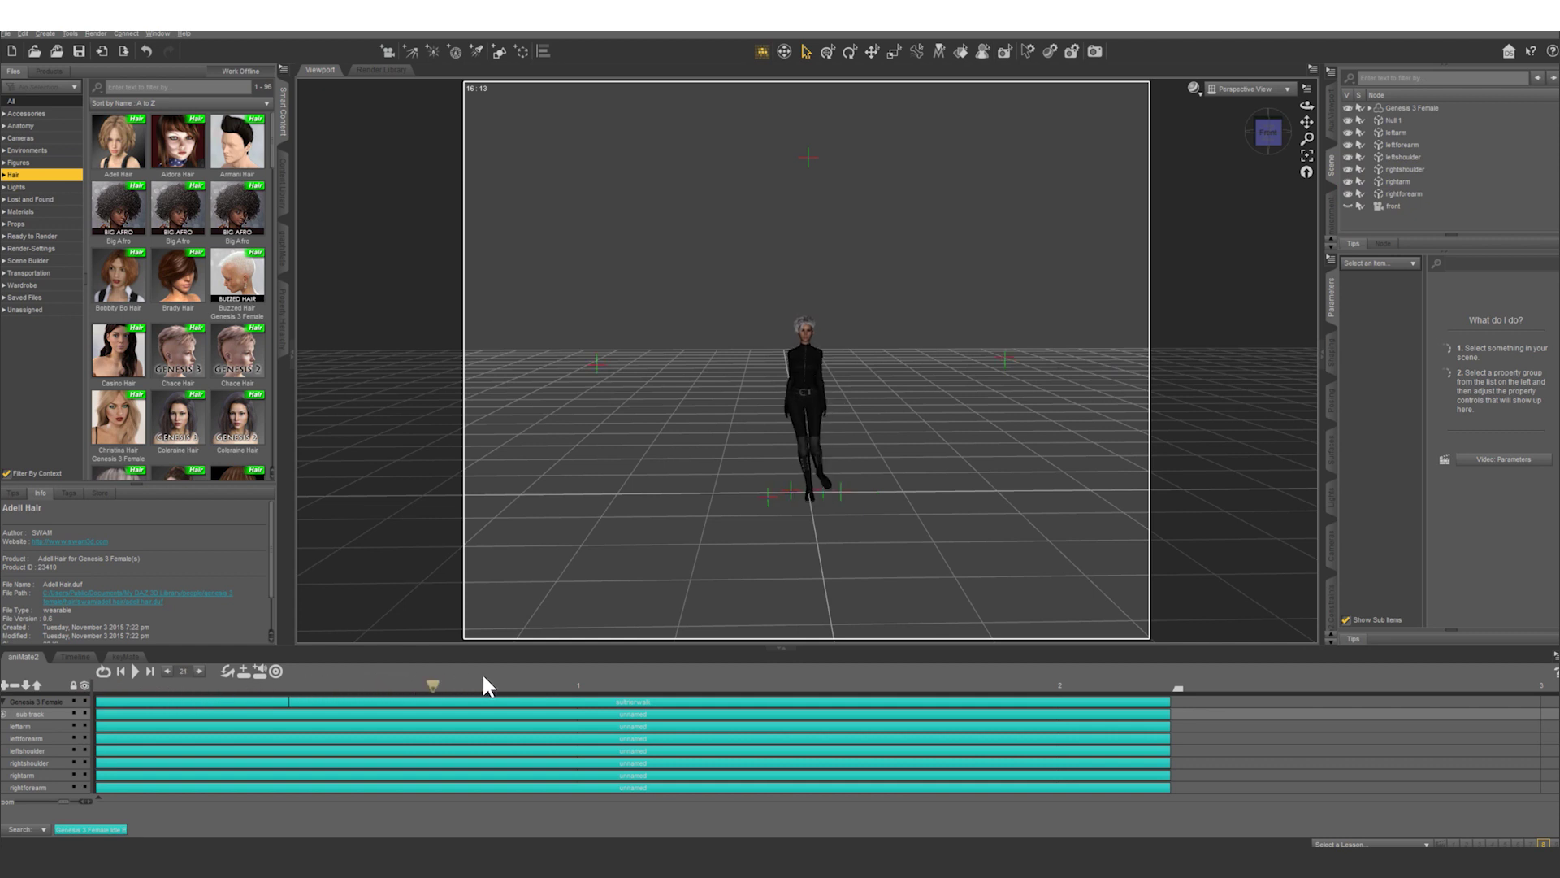
left_click_drag(685, 680, 1128, 709)
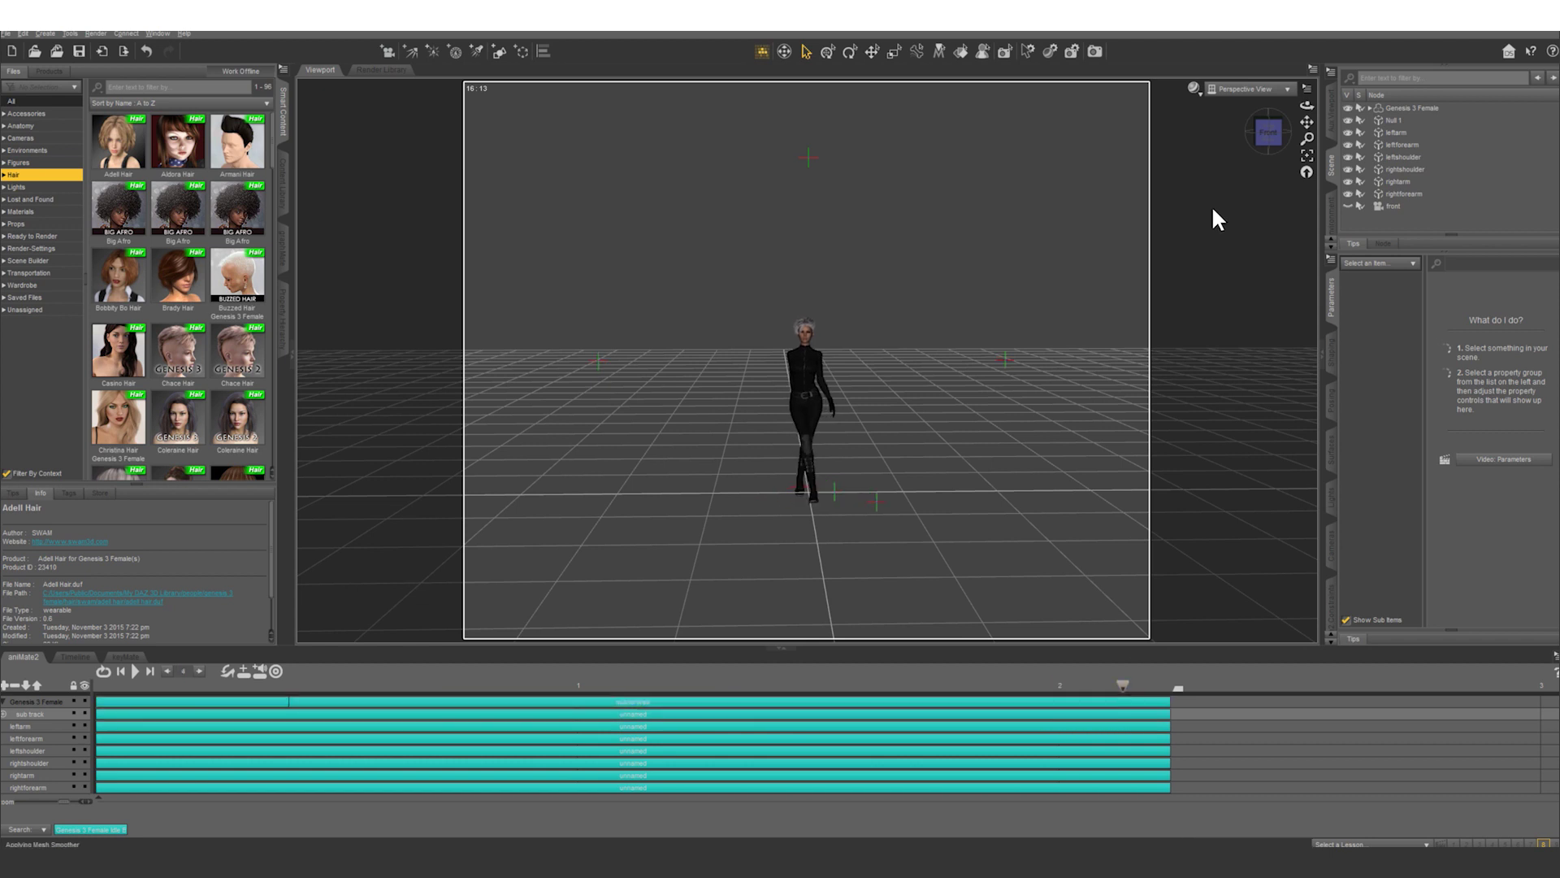
Switch the viewport to Top View and rewind the walk to frame 0
left_click(1239, 88)
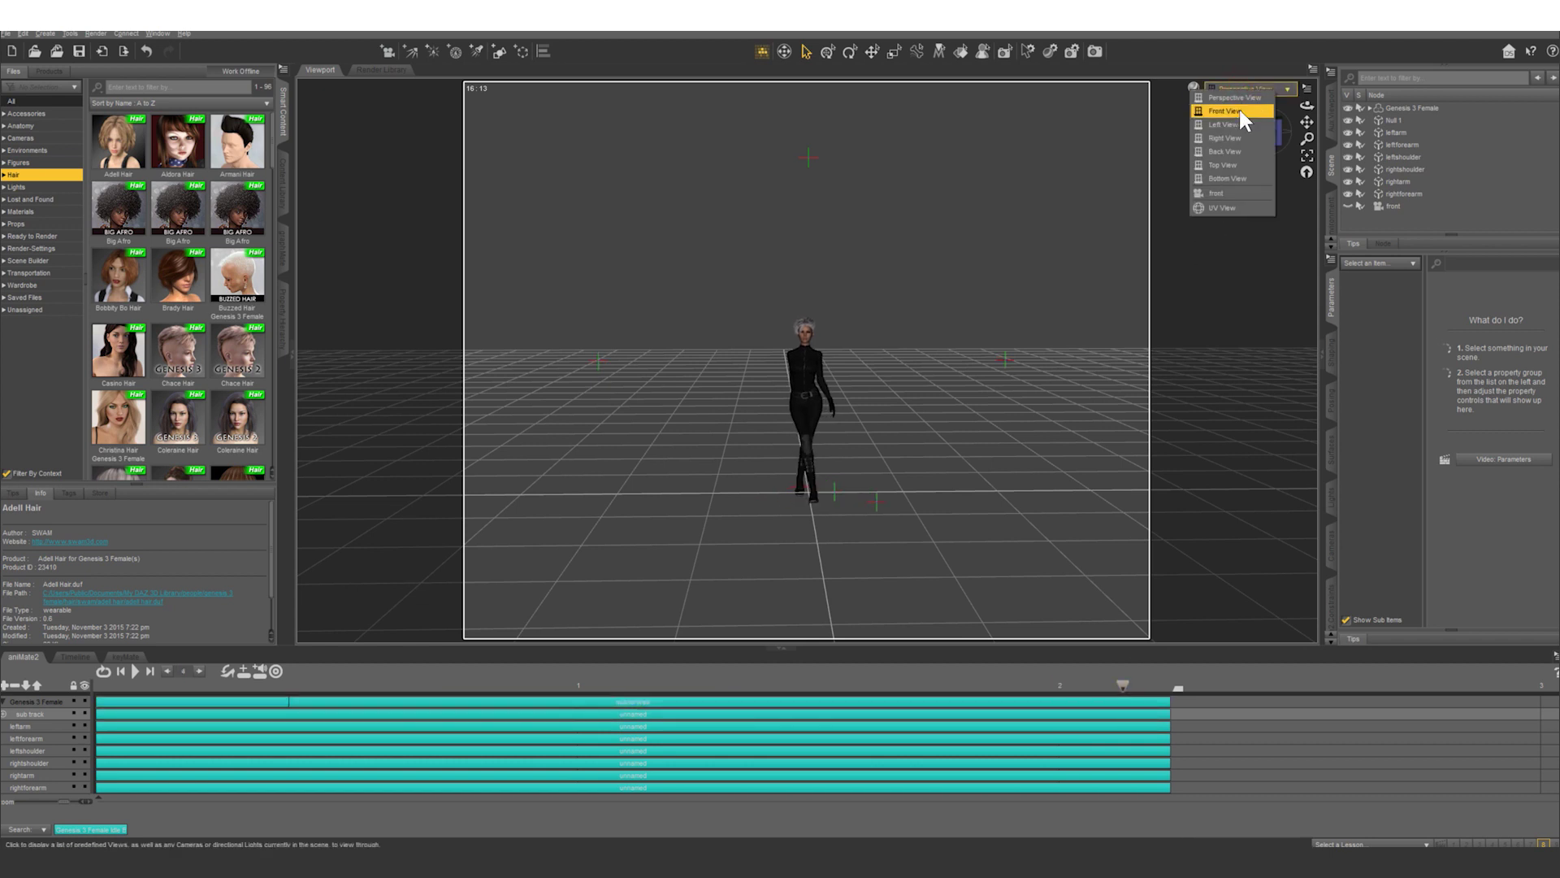
left_click(1241, 166)
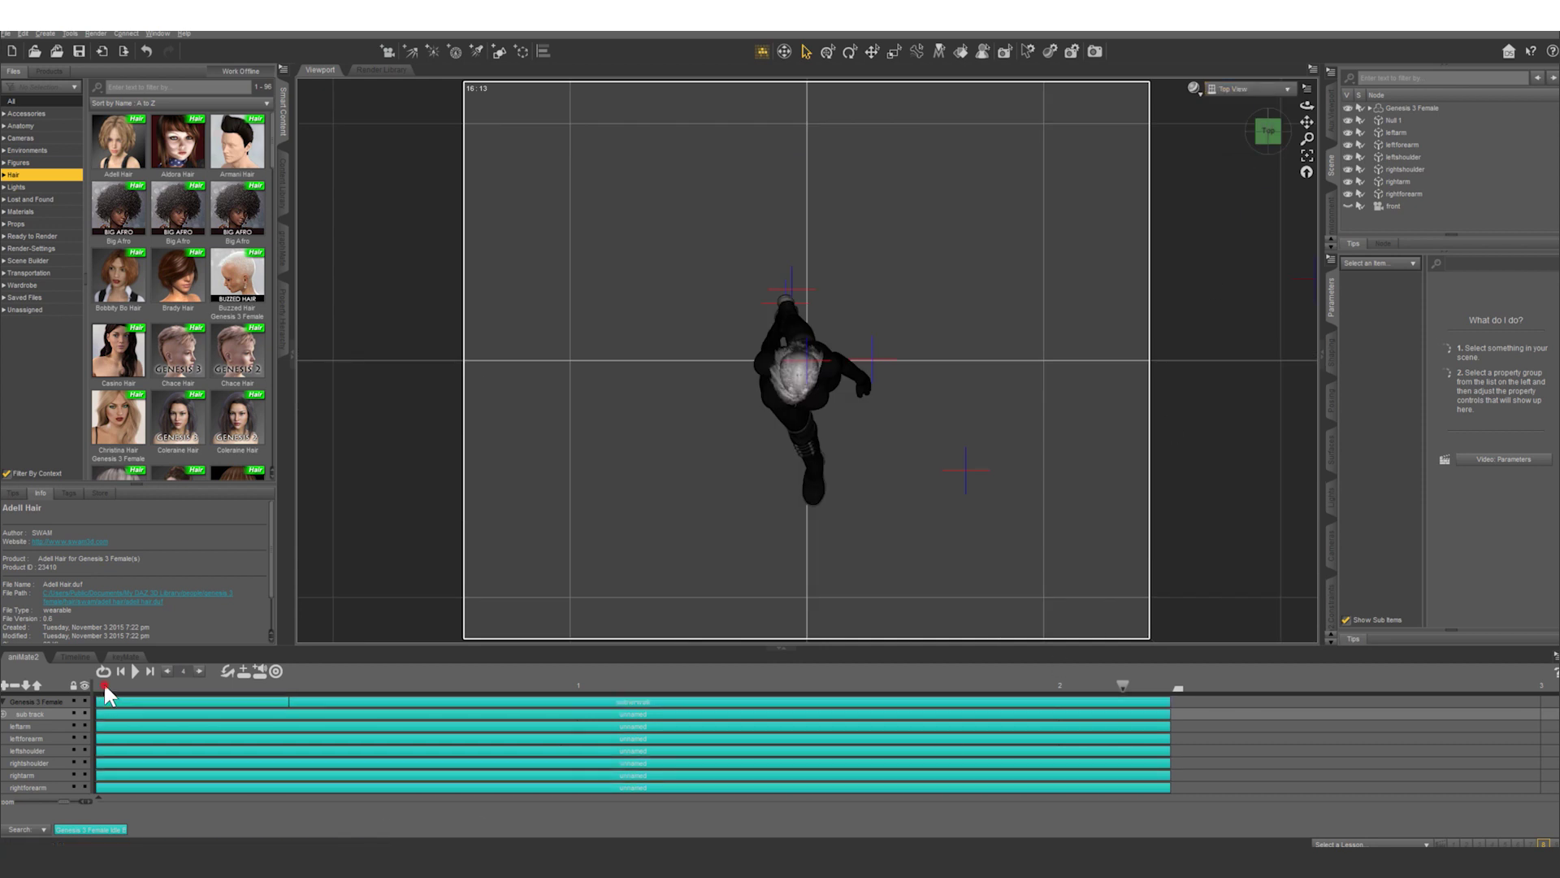
left_click_drag(104, 682, 1145, 801)
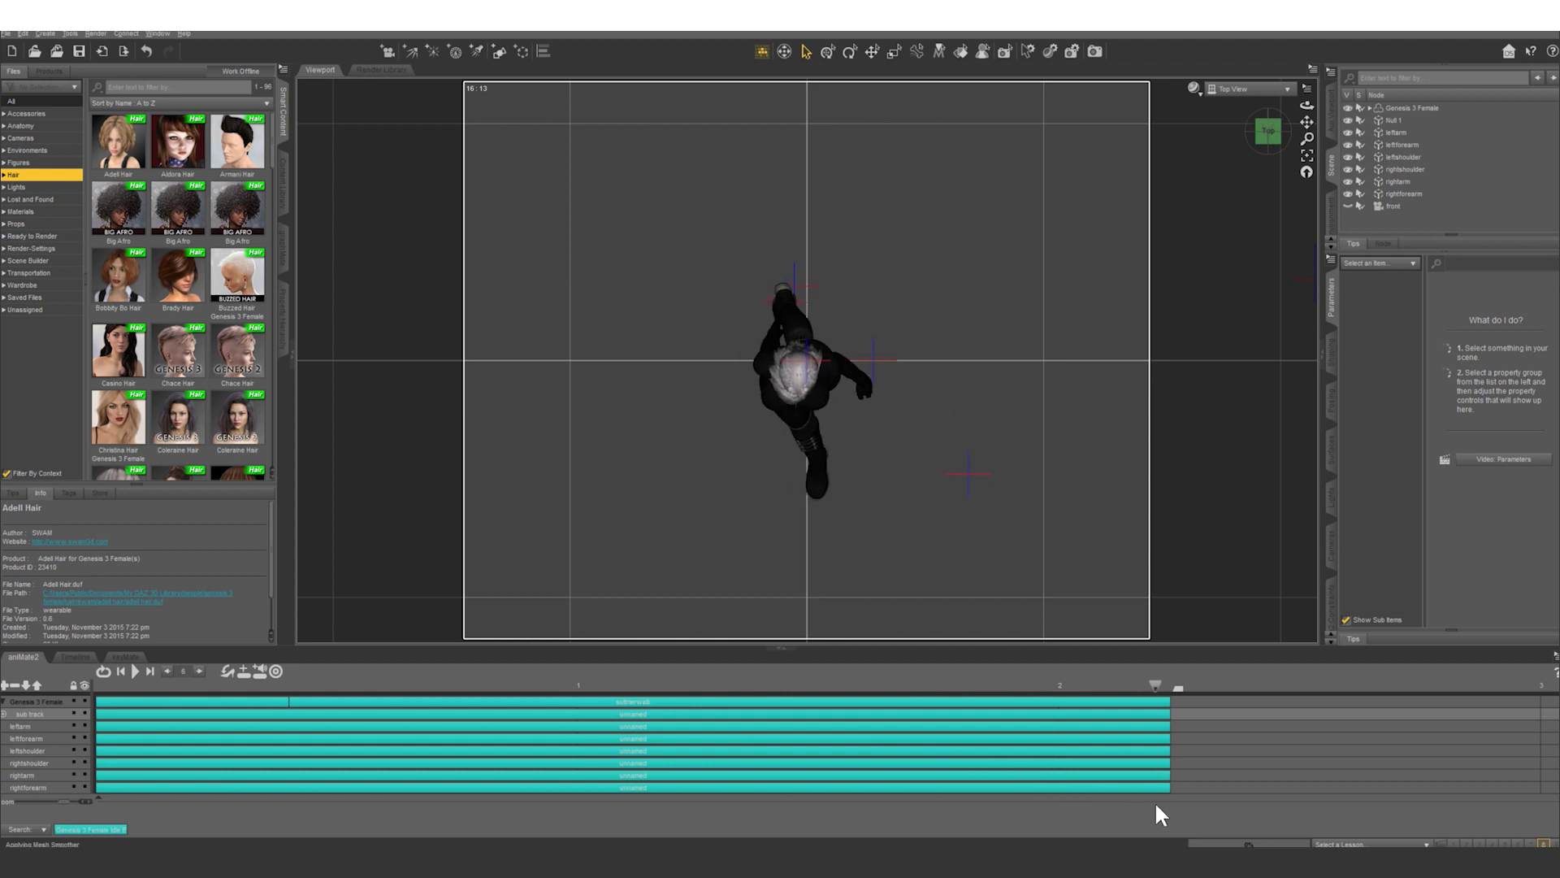
key("Home")
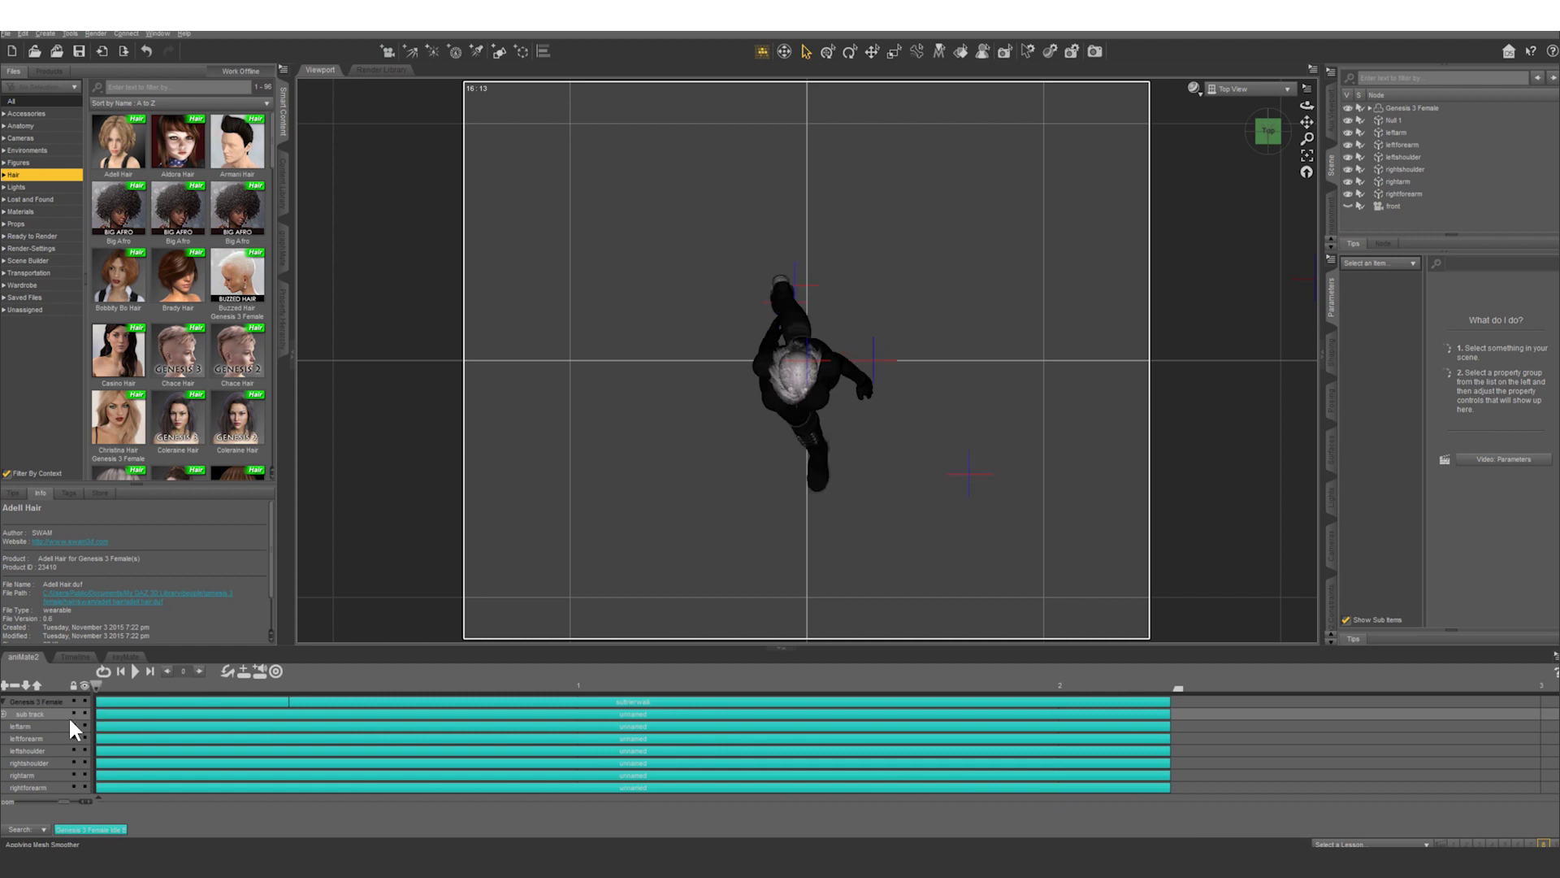
Switch to Left View and scrub the walk past frame 14 to near the clip's end
left_click(1240, 91)
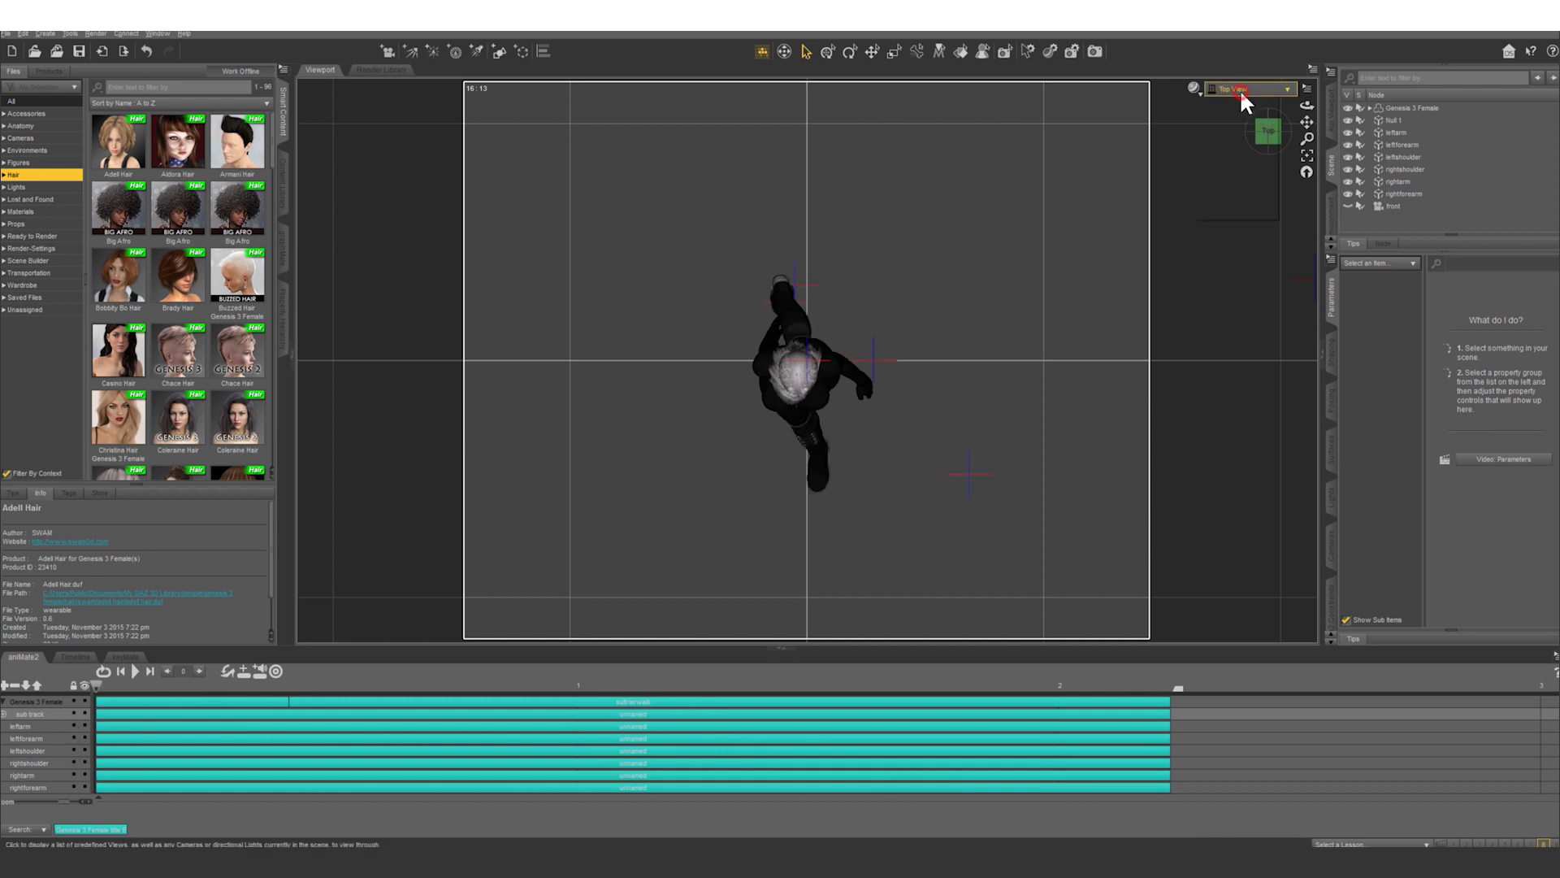
left_click(1246, 126)
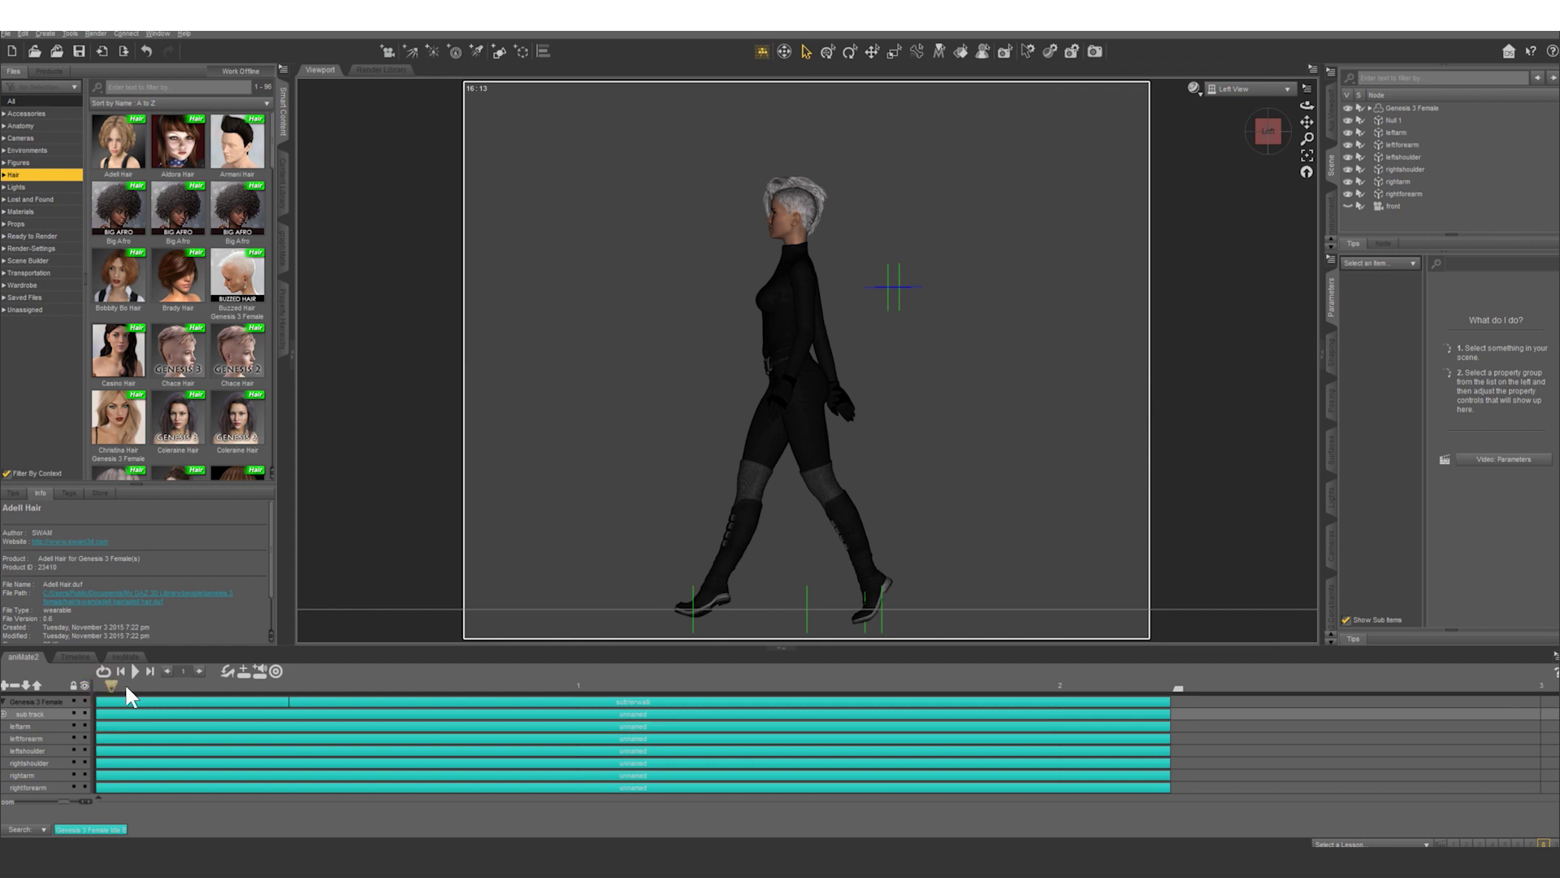
left_click_drag(111, 687, 192, 690)
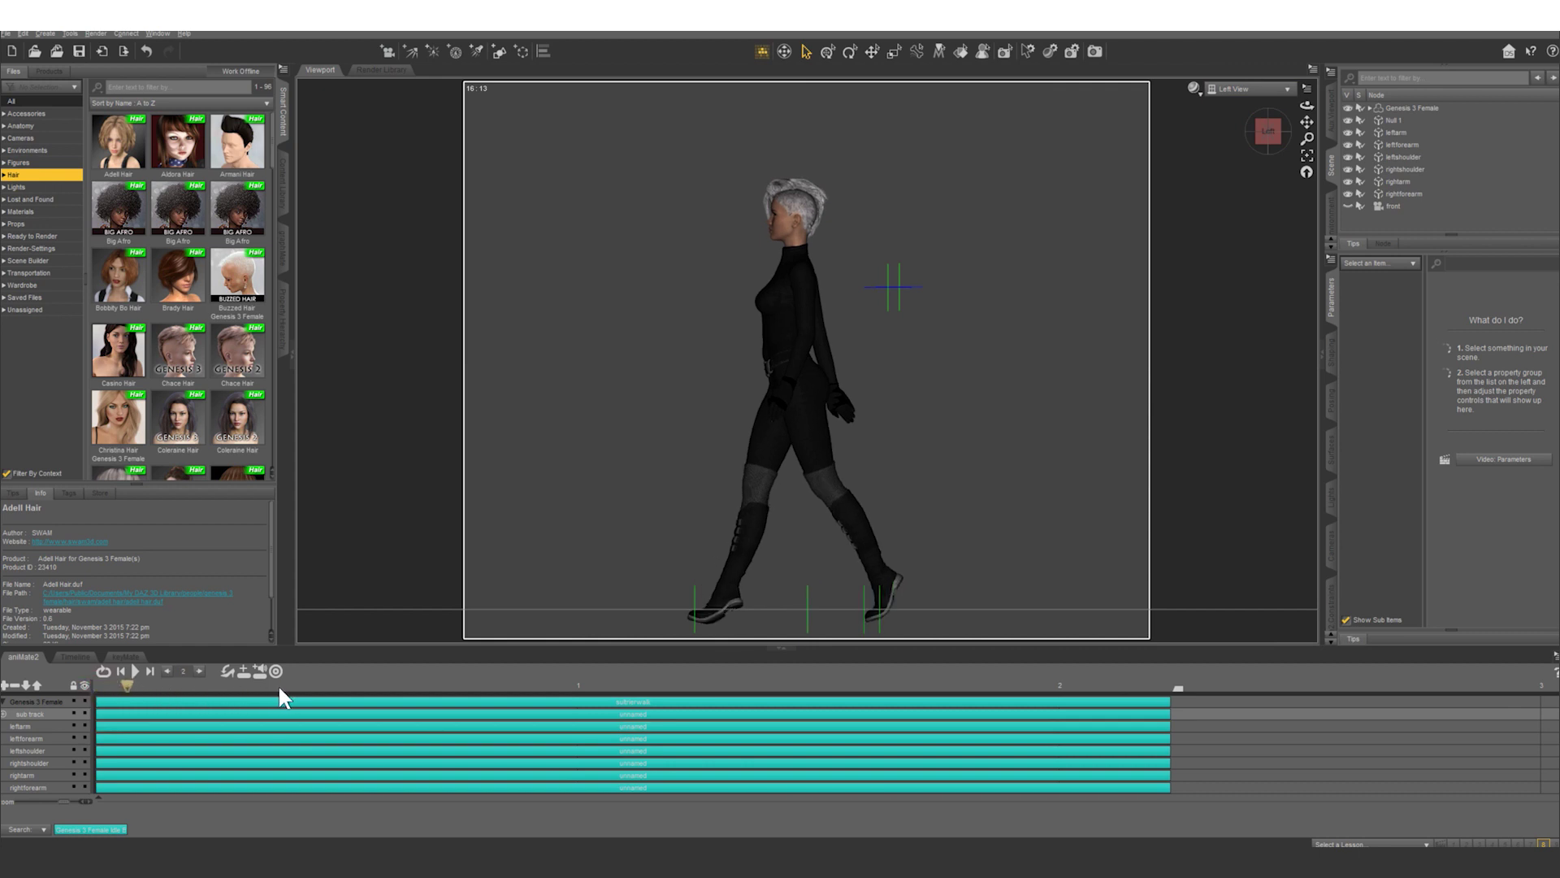
left_click(320, 687)
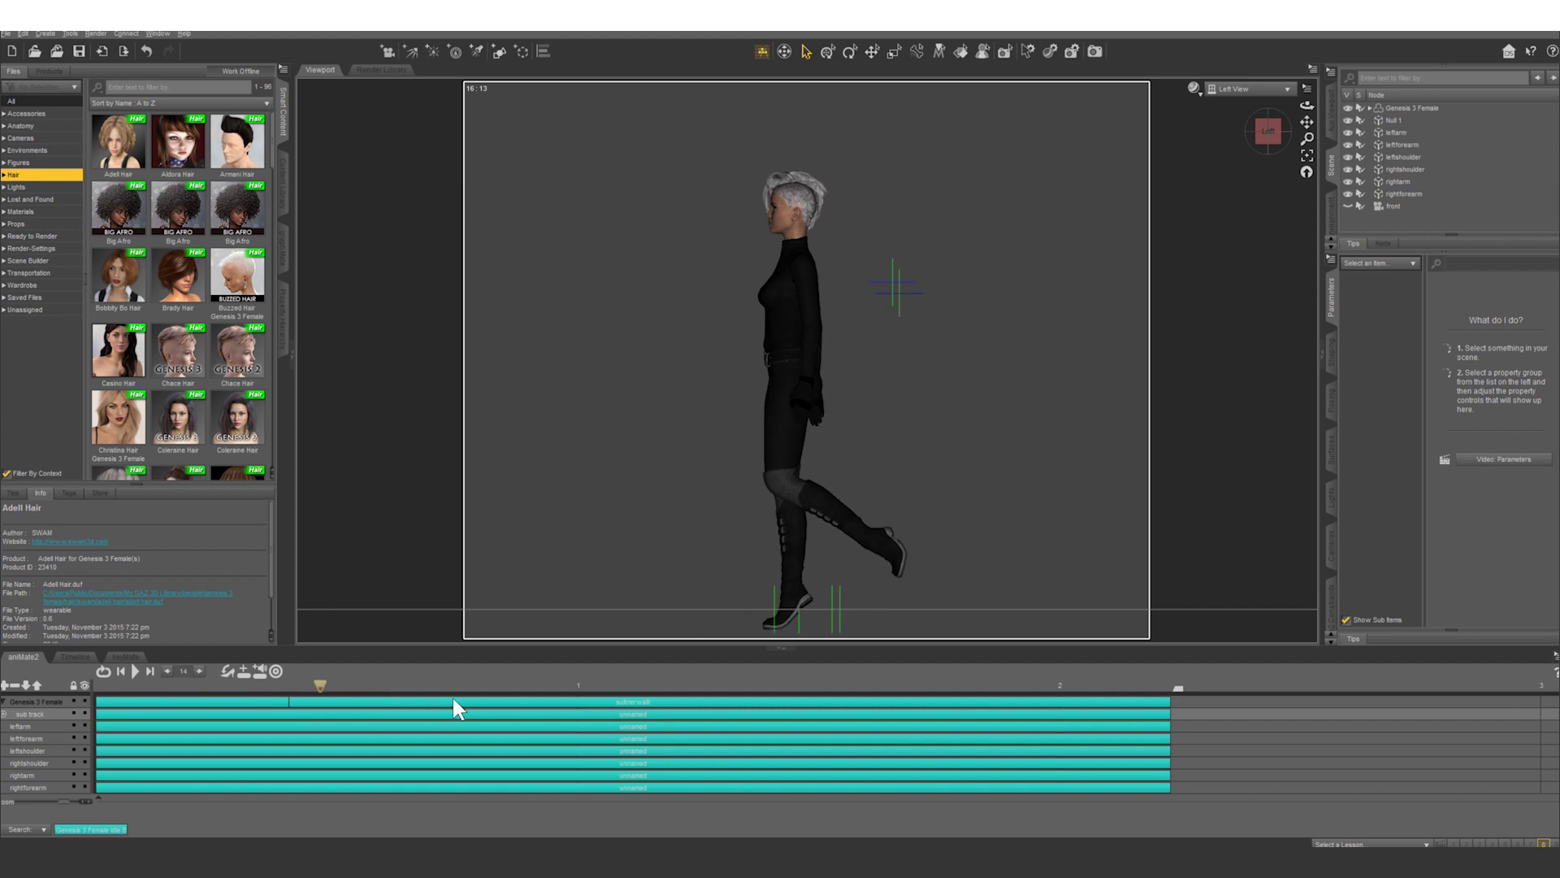
left_click(673, 721)
left_click_drag(721, 732, 929, 745)
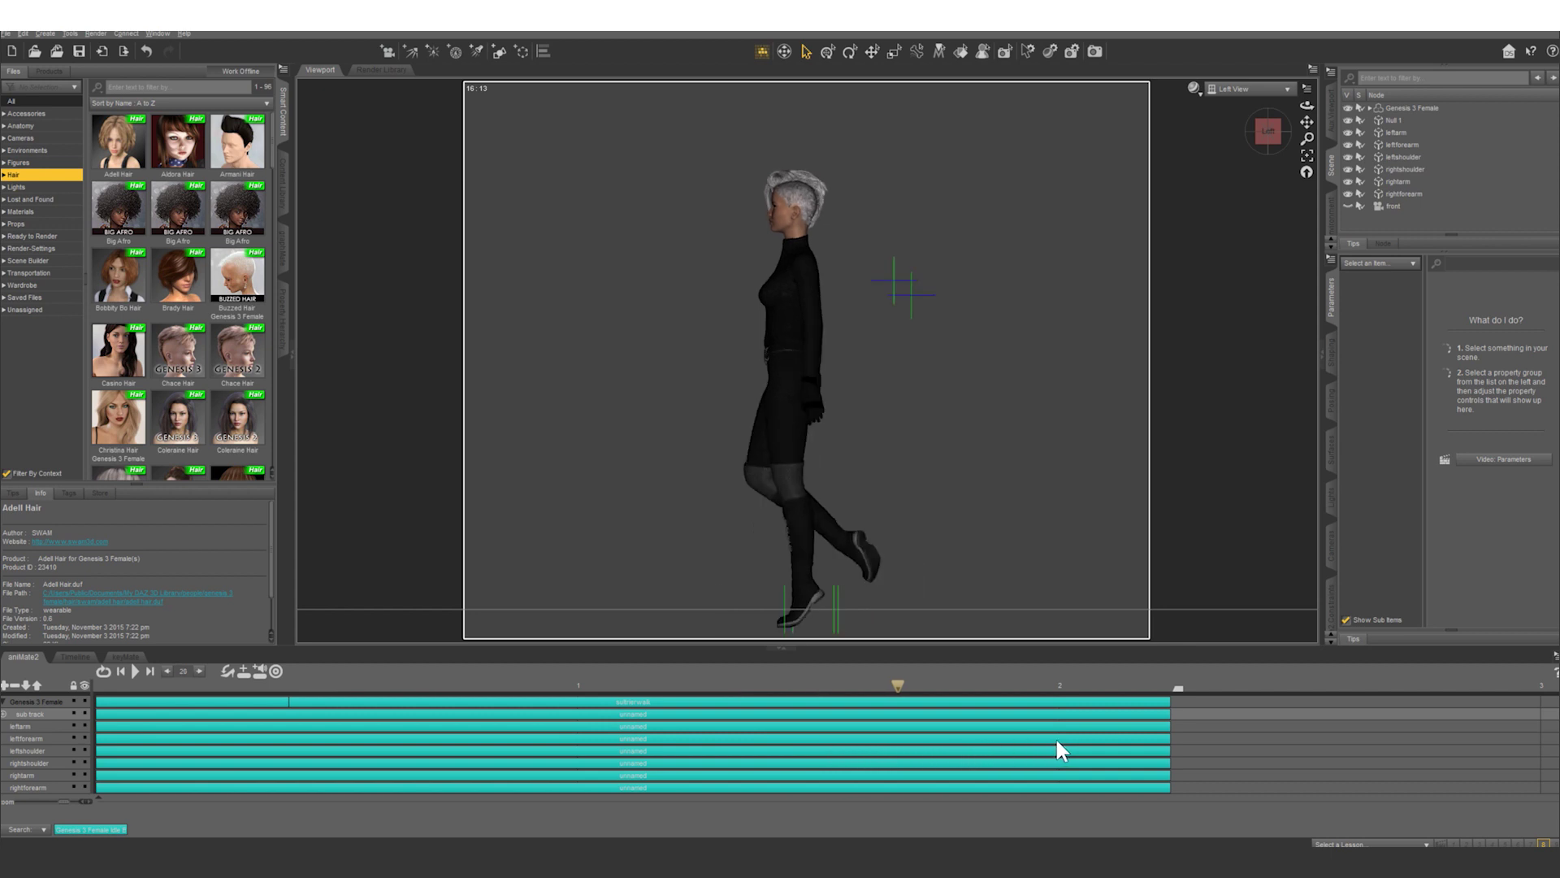
left_click_drag(1055, 738, 1175, 752)
left_click(1250, 89)
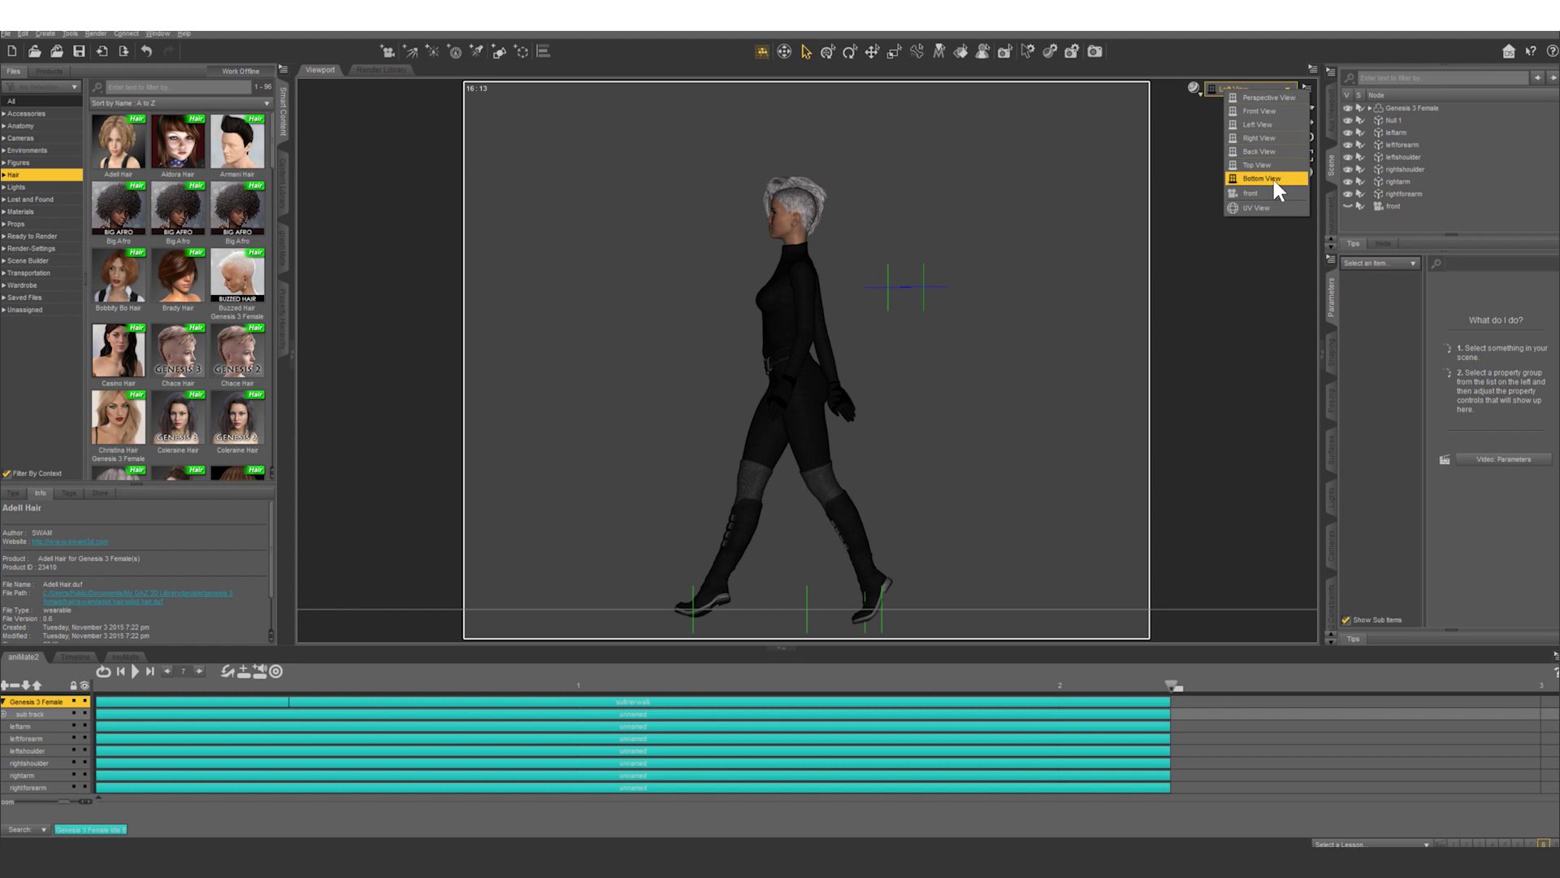
Frame the face through the front camera and scrub the walk from frame 0 to the end
left_click(1252, 194)
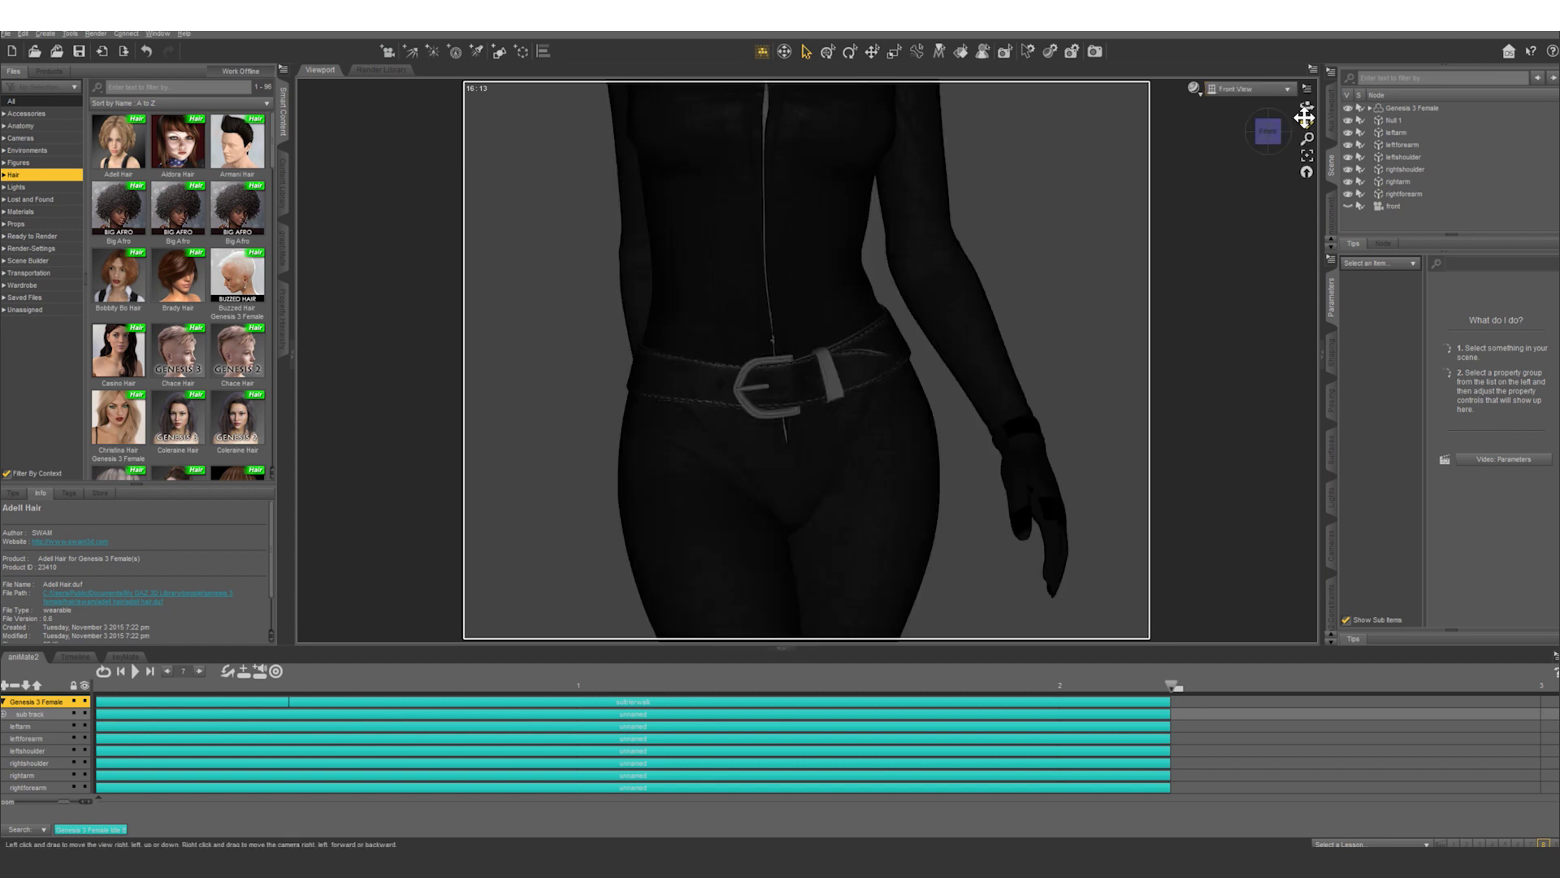
left_click_drag(1307, 122, 1307, 104)
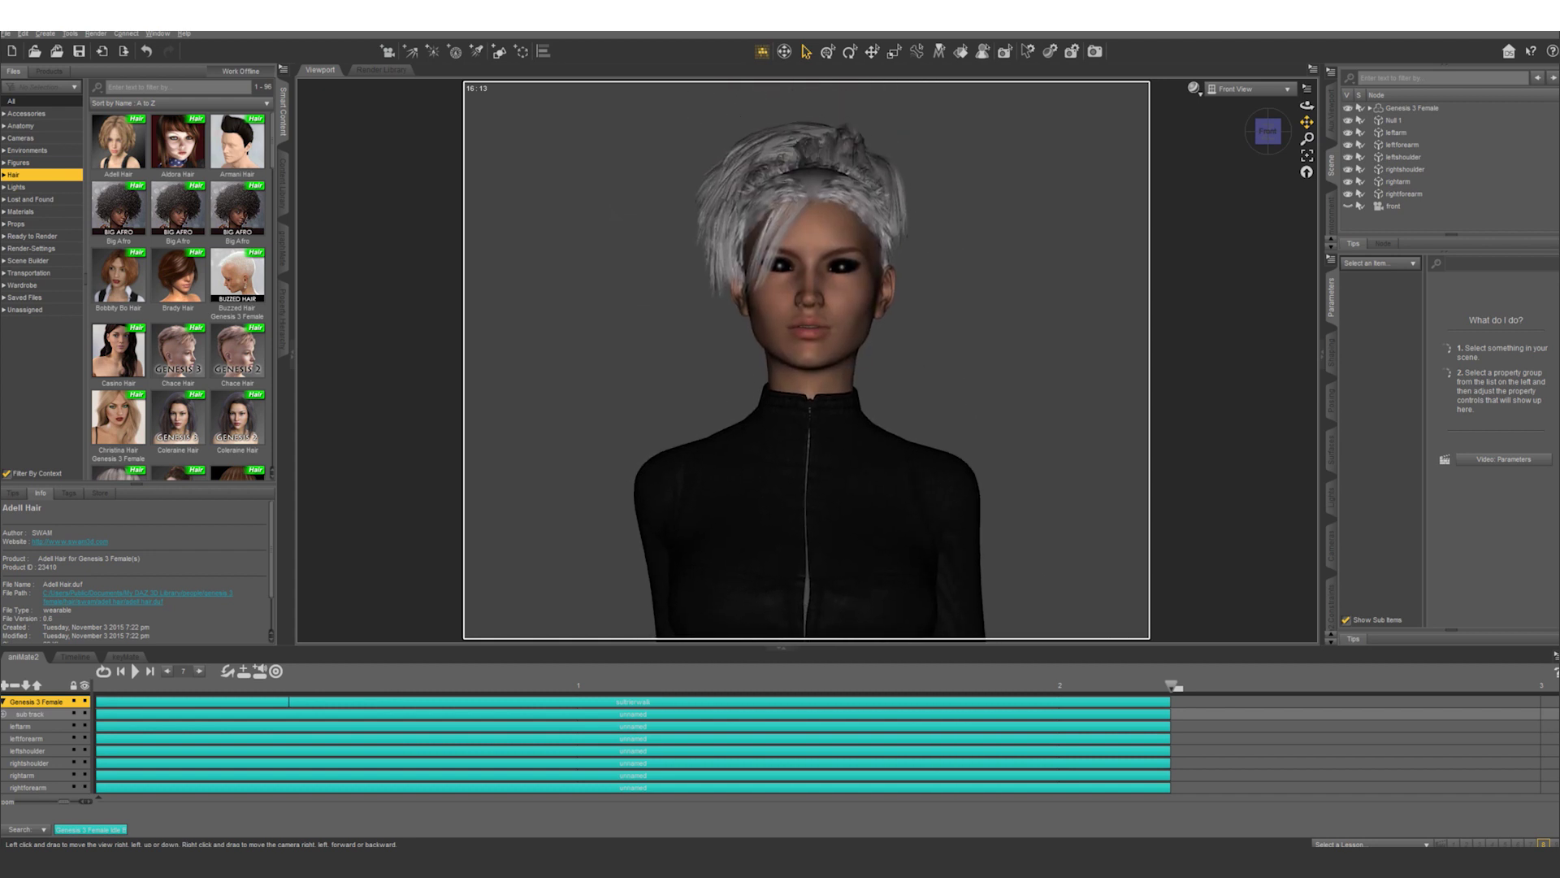
left_click(104, 683)
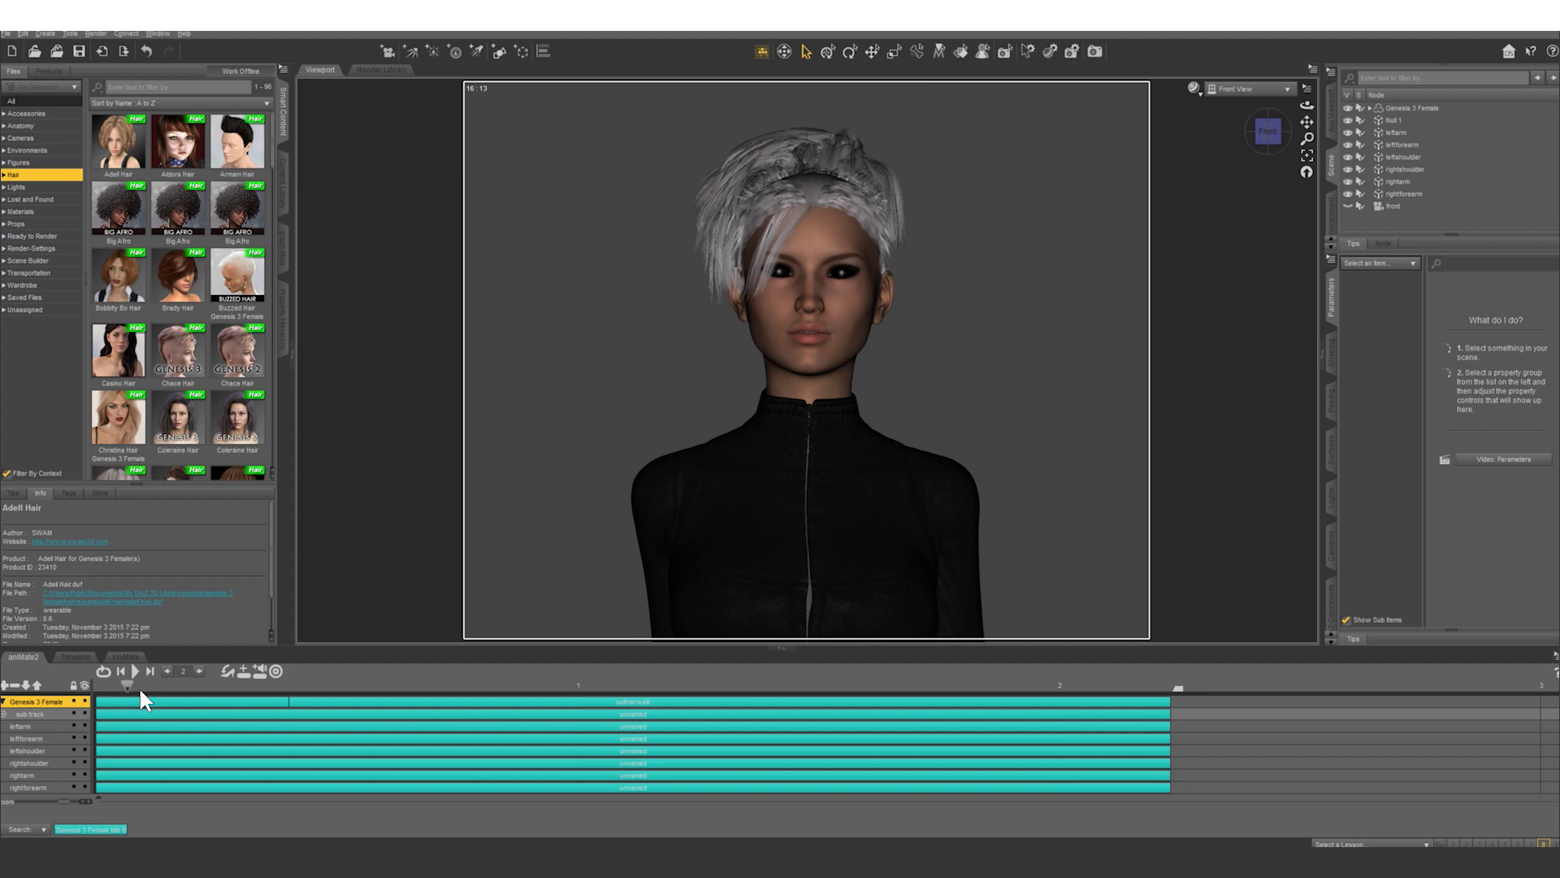
left_click(191, 689)
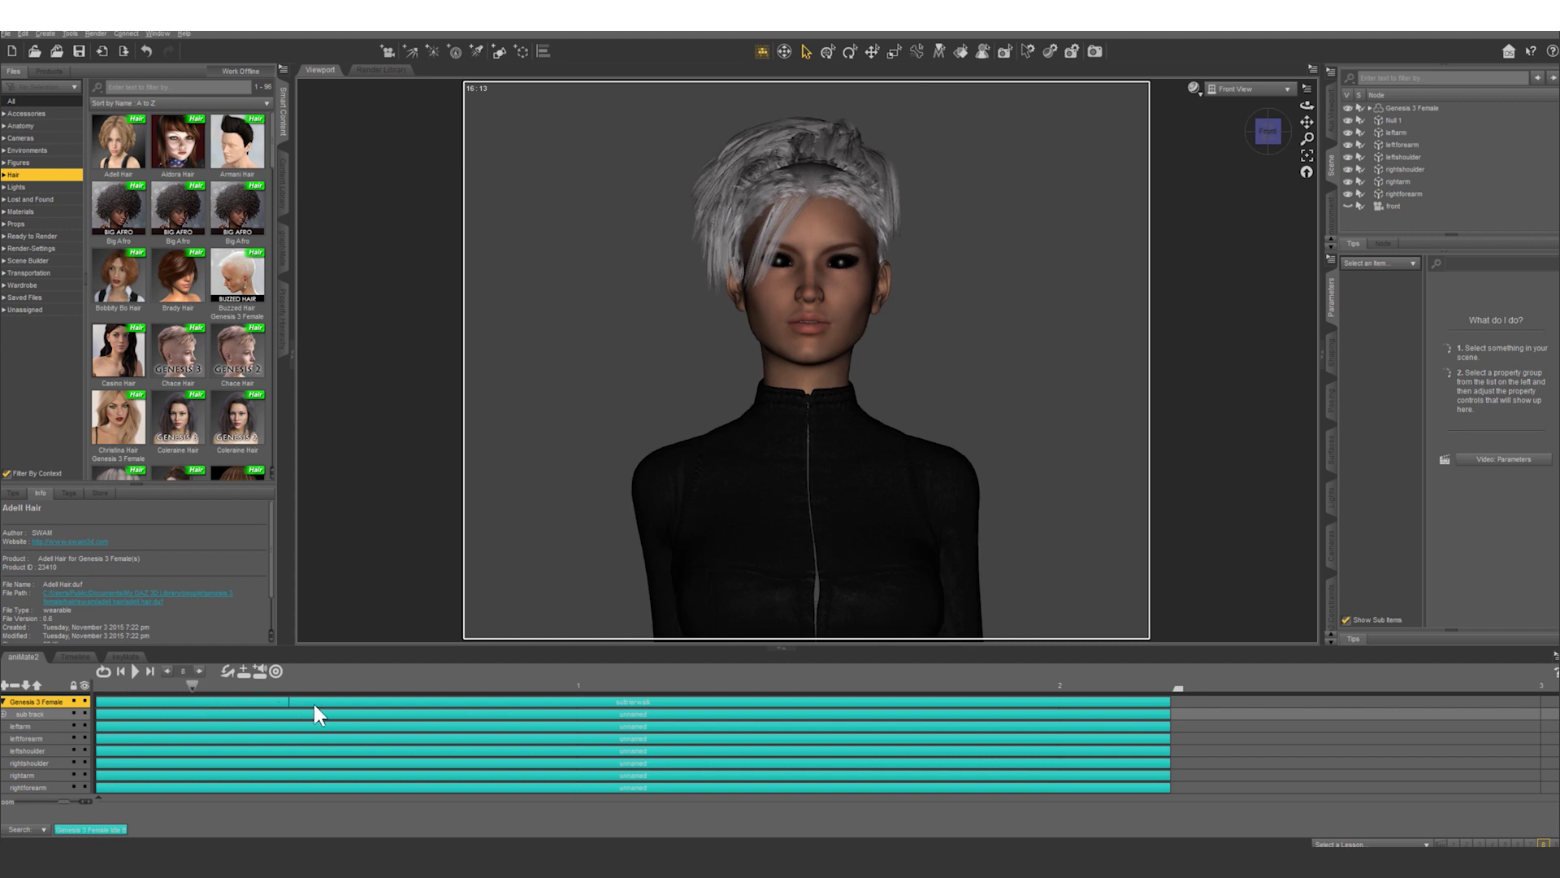
left_click(447, 707)
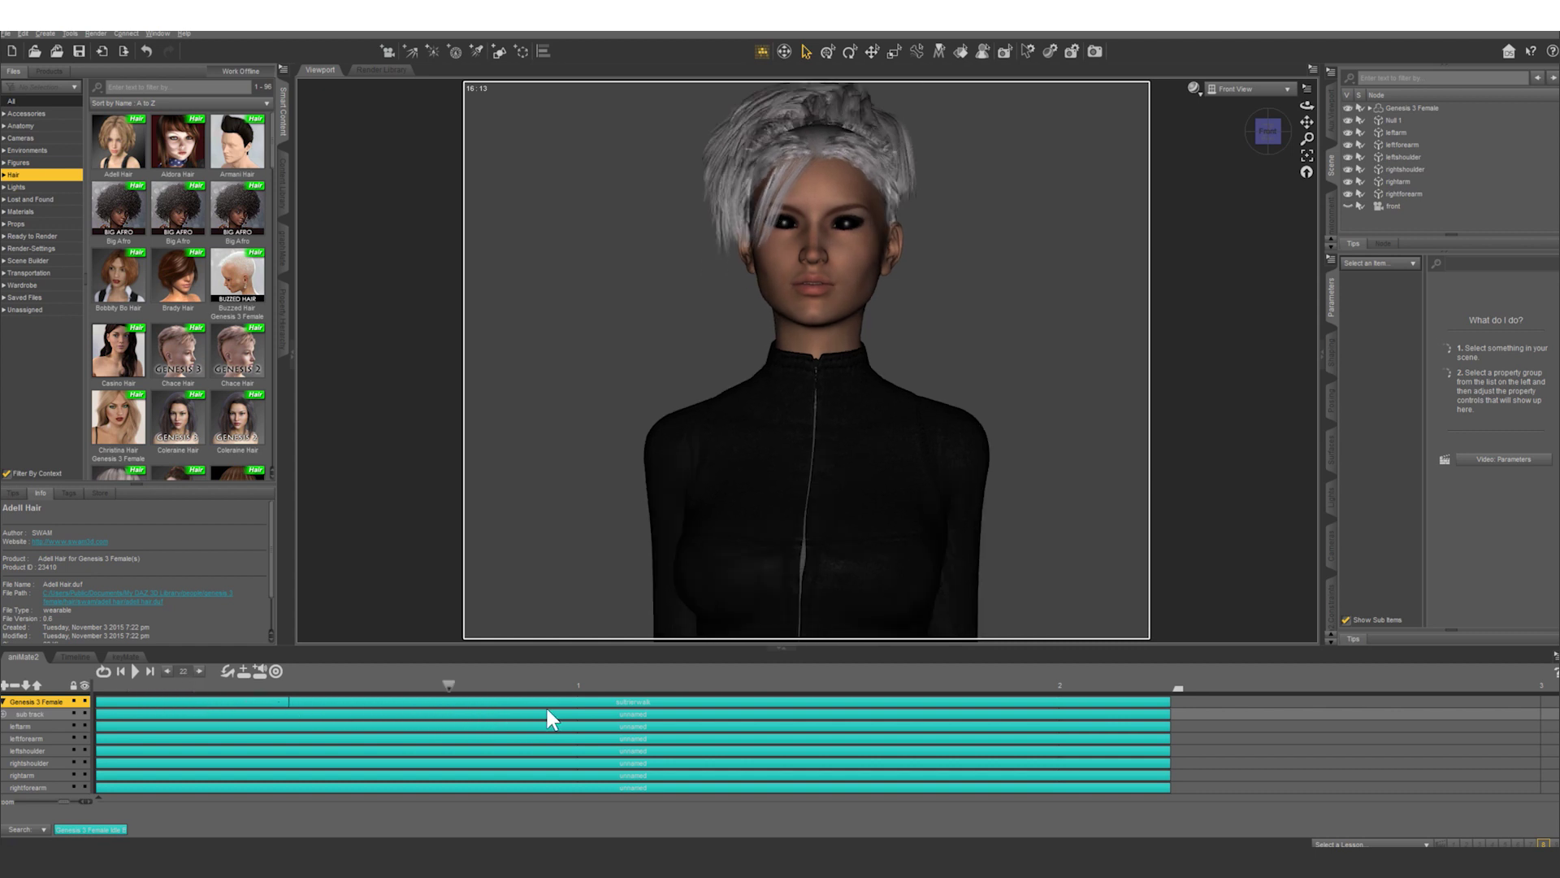
left_click_drag(641, 709, 1168, 690)
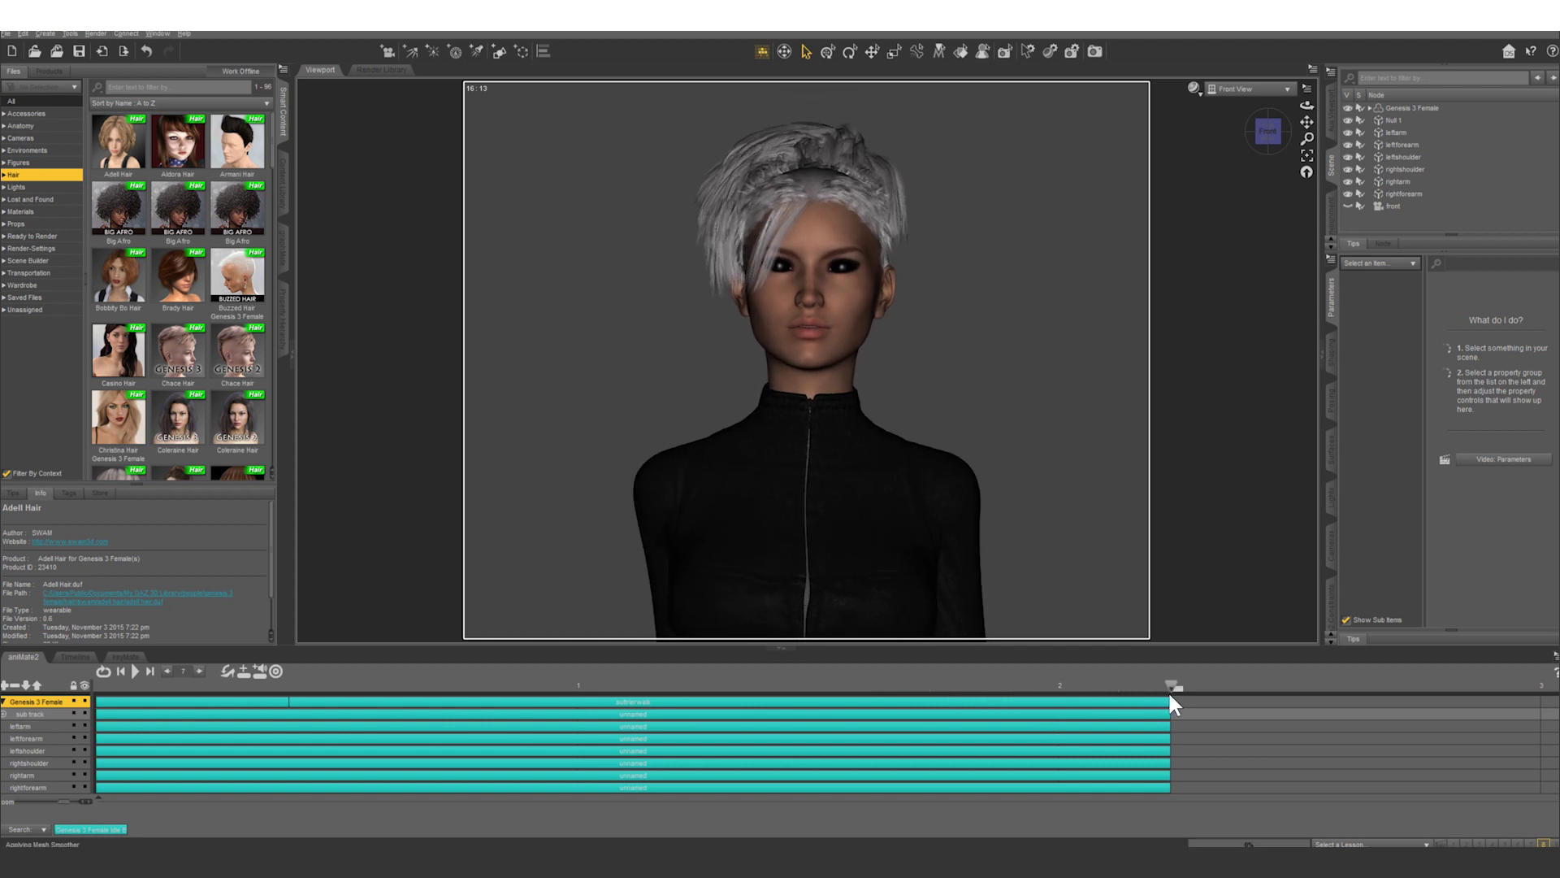
Select the head to show its Point At target Null 1, then rewind to the start
left_click(845, 306)
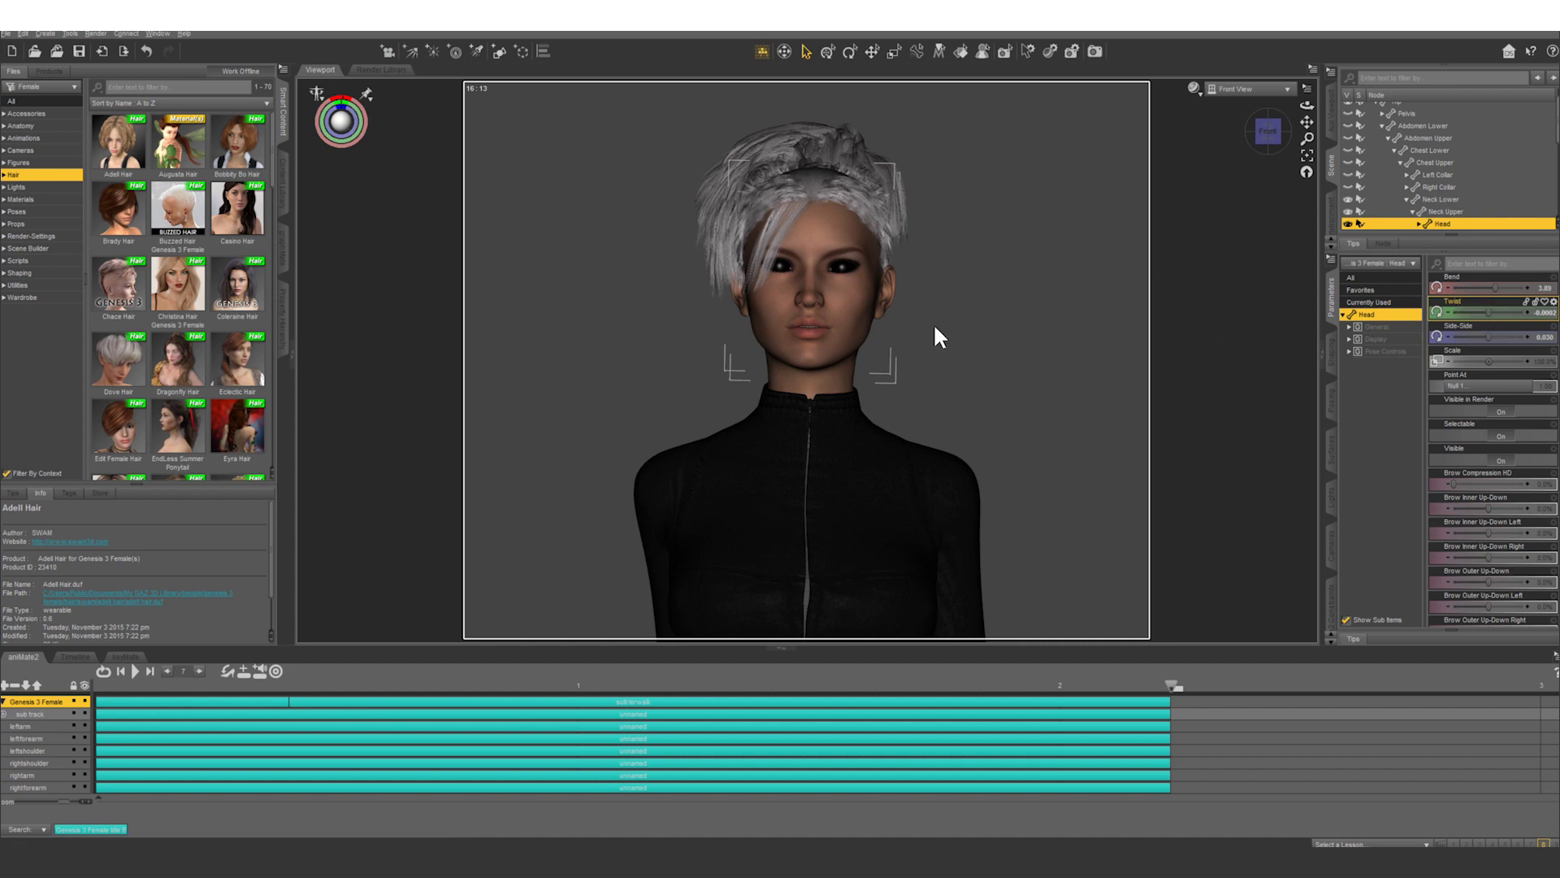
left_click(87, 689)
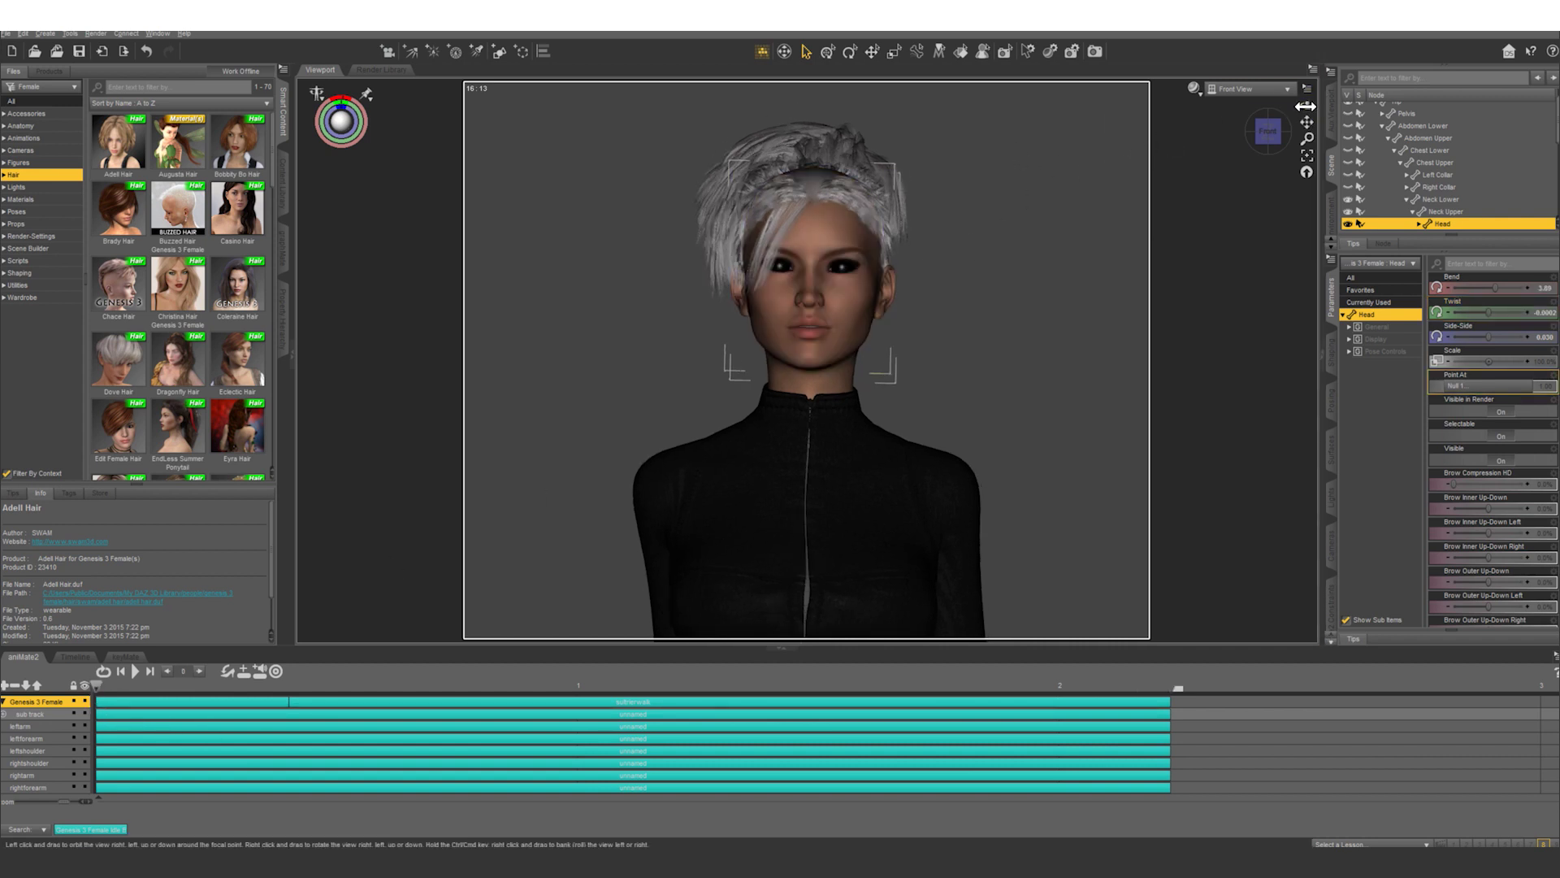
left_click(1265, 97)
Return to Perspective View and create a new null named 'controller'
left_click(1256, 101)
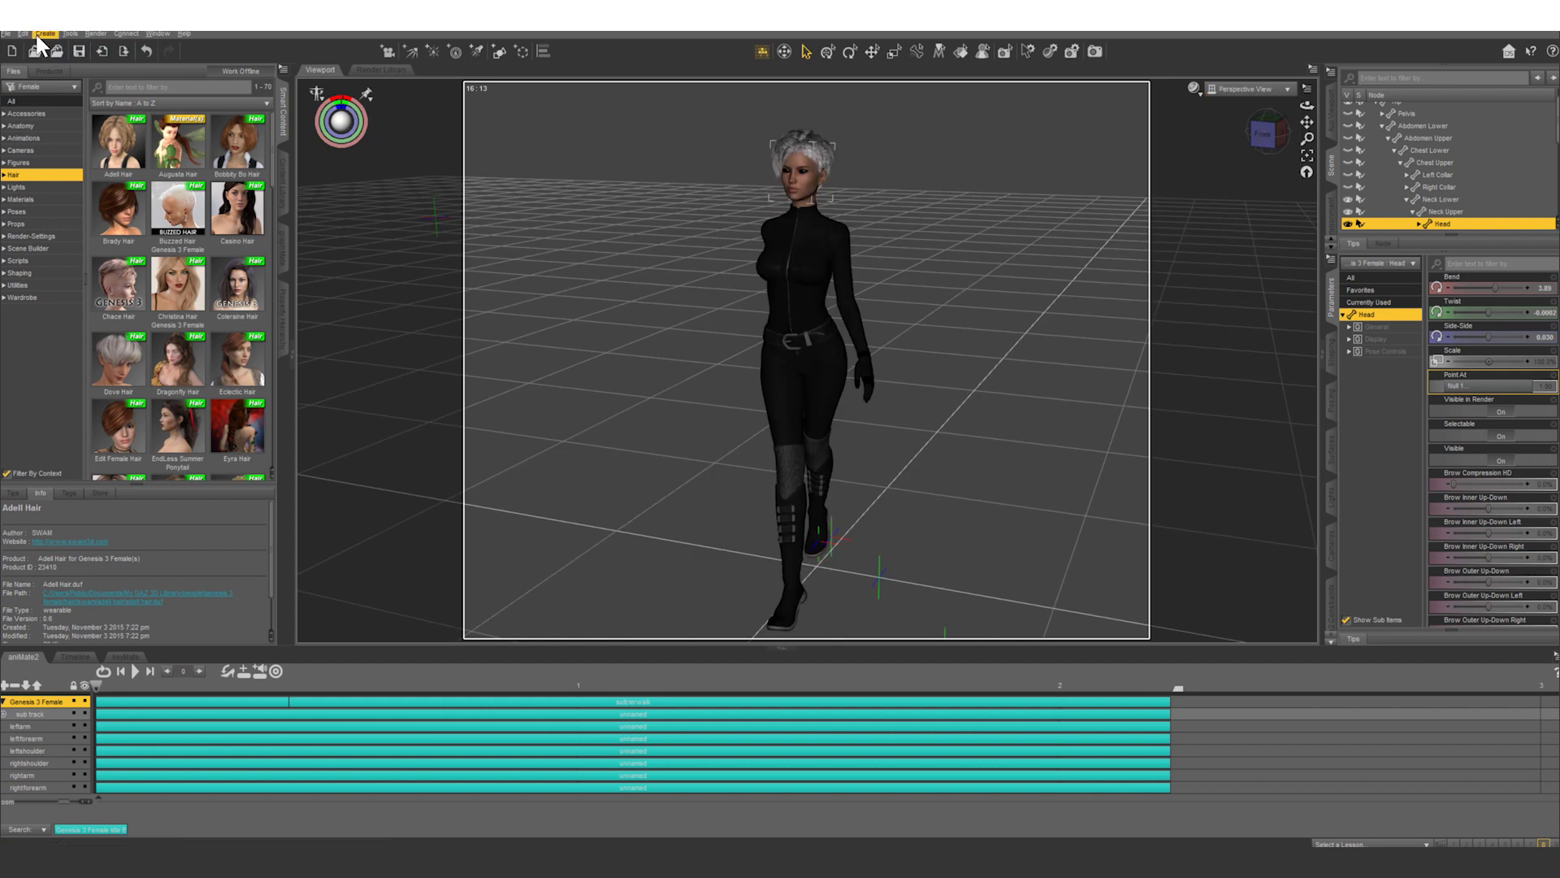
left_click(36, 34)
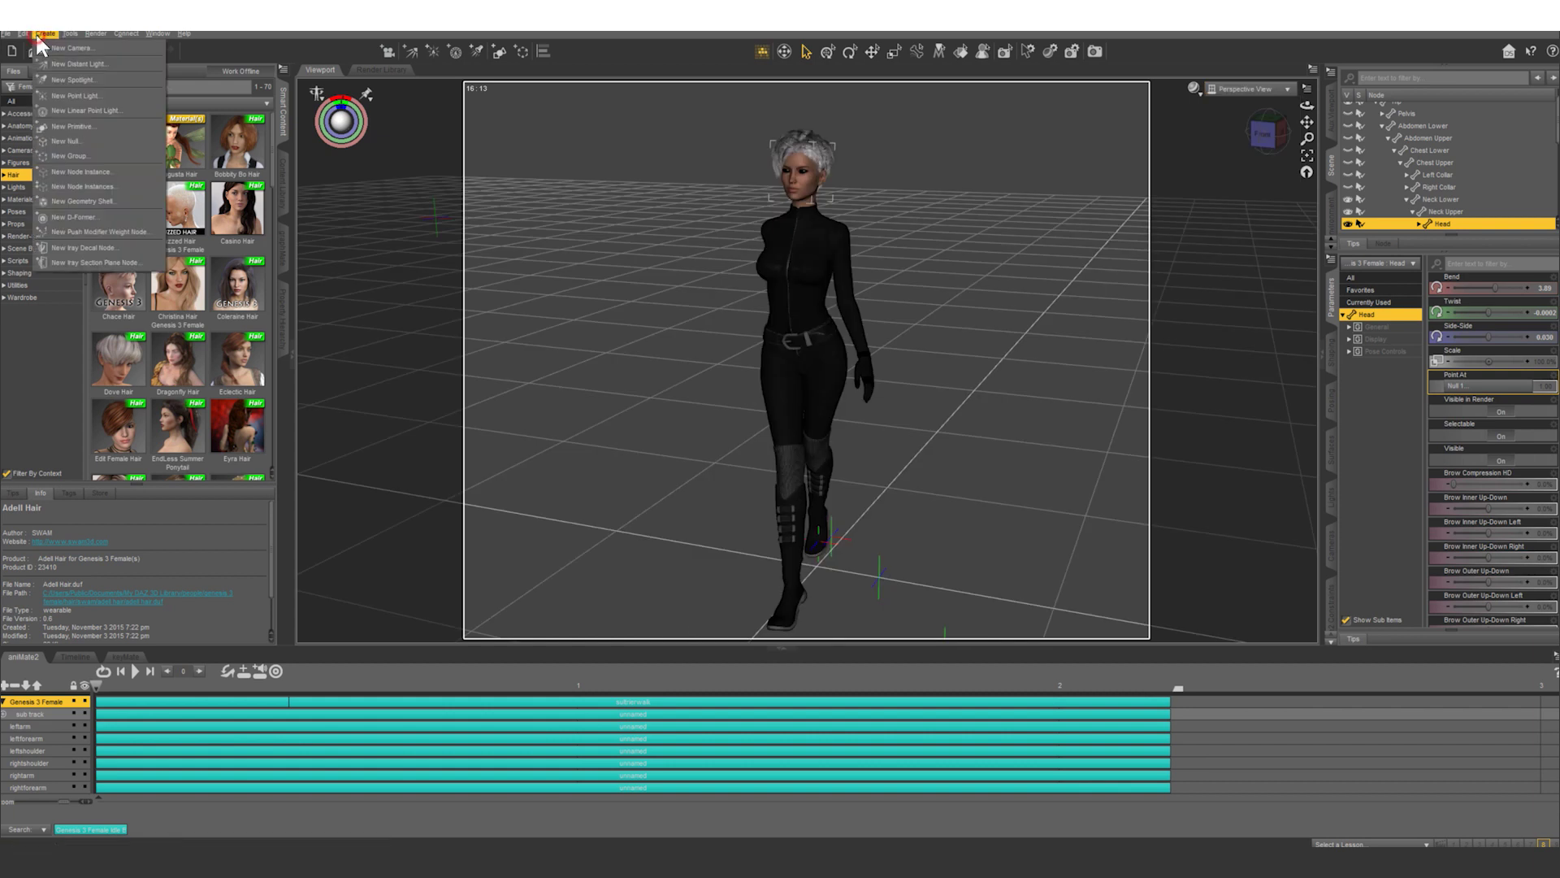
left_click(66, 138)
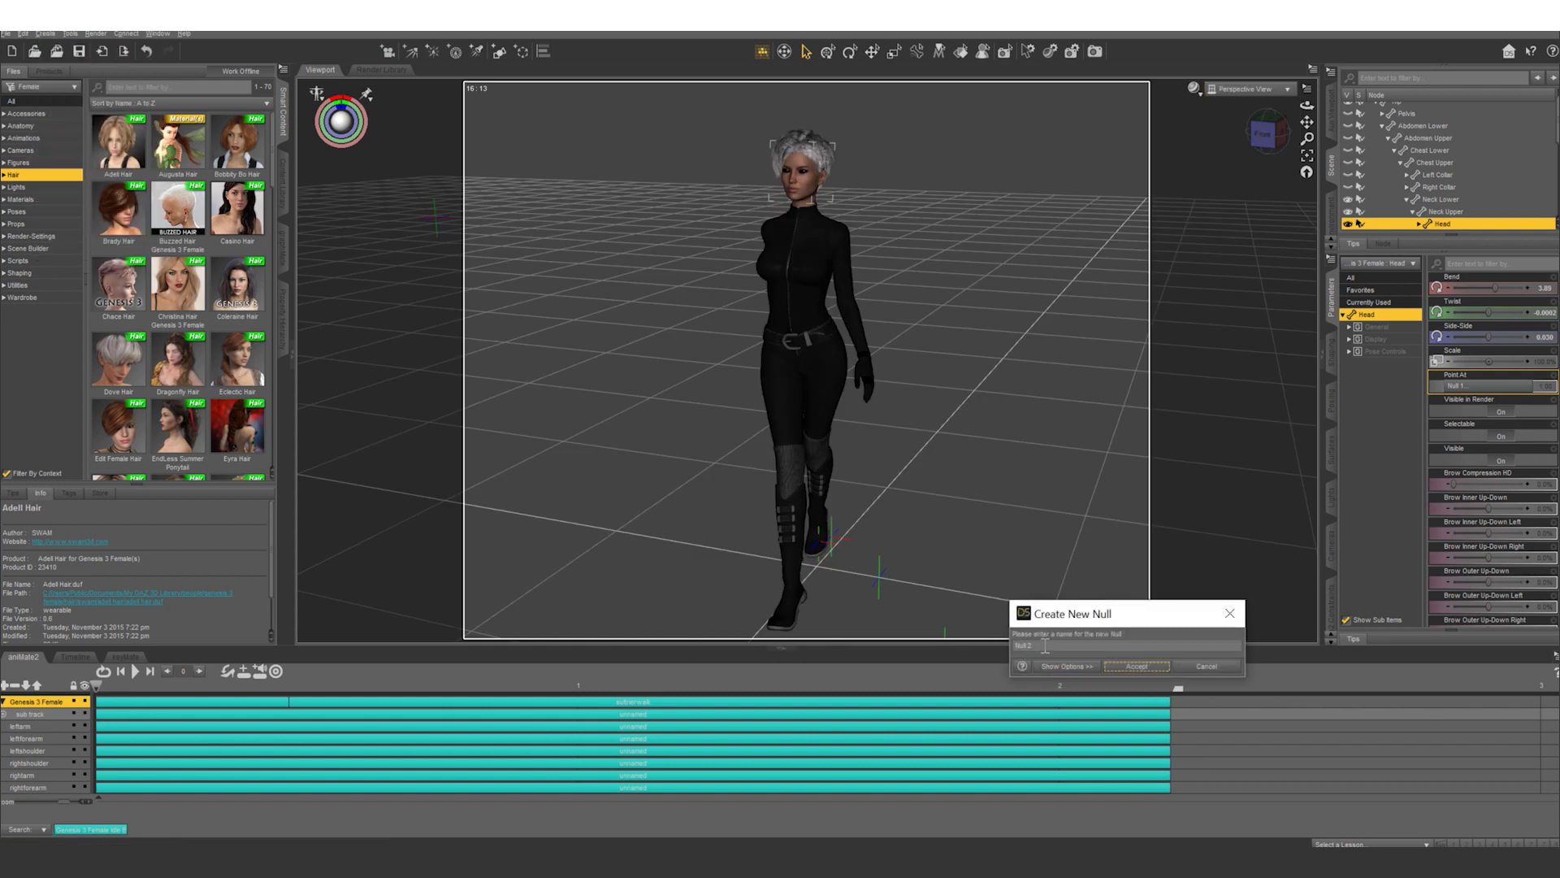
type("controller")
key("Return")
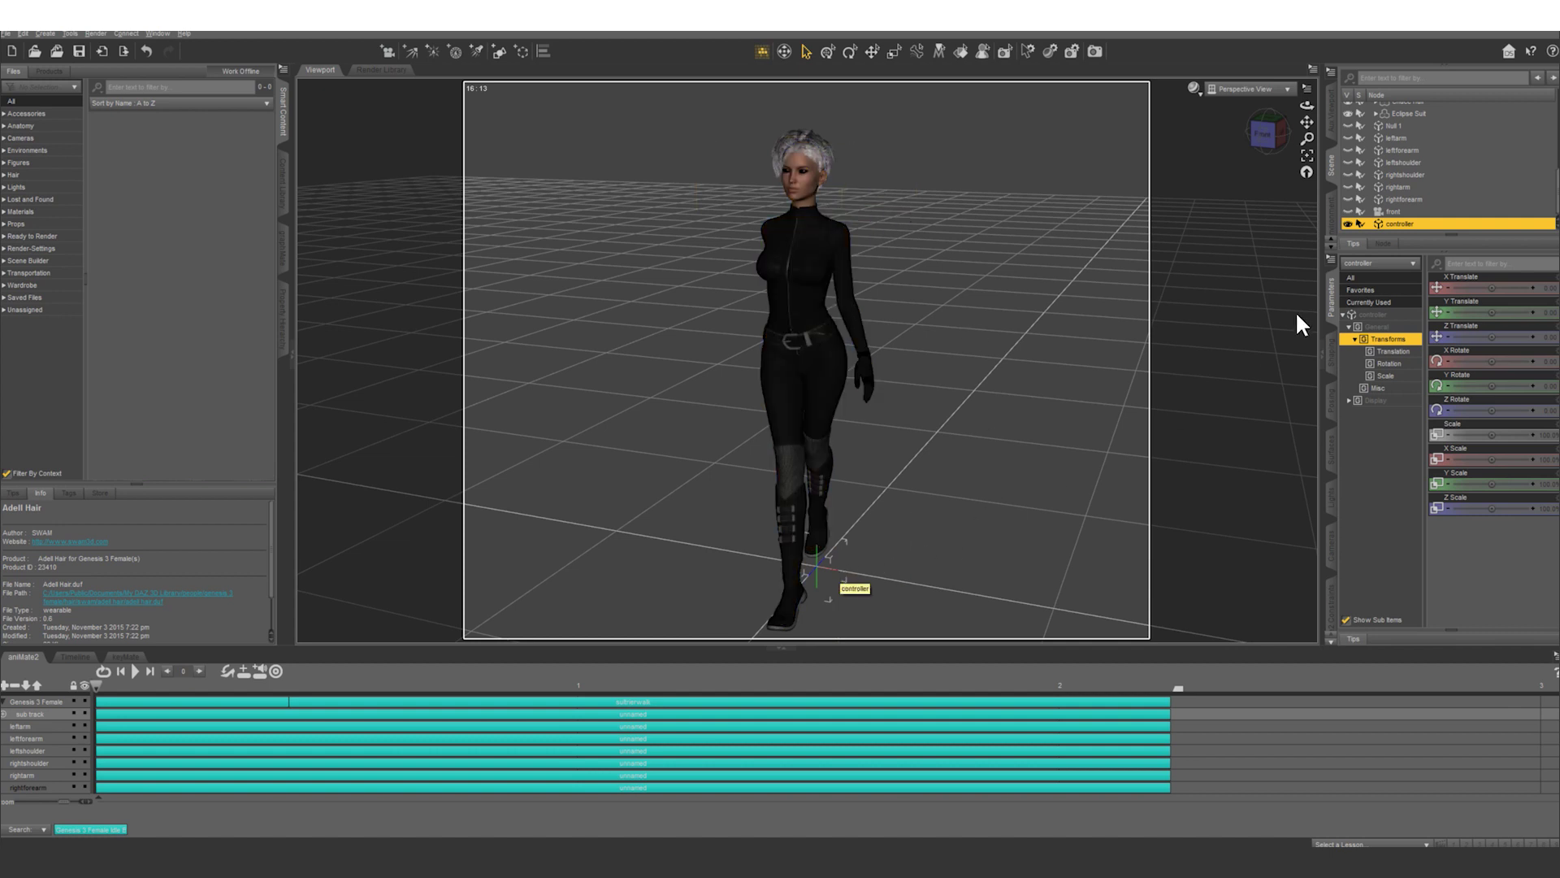
In Change Parent for controller, pick Head as the parent with Parent in place unchecked
right_click(1406, 230)
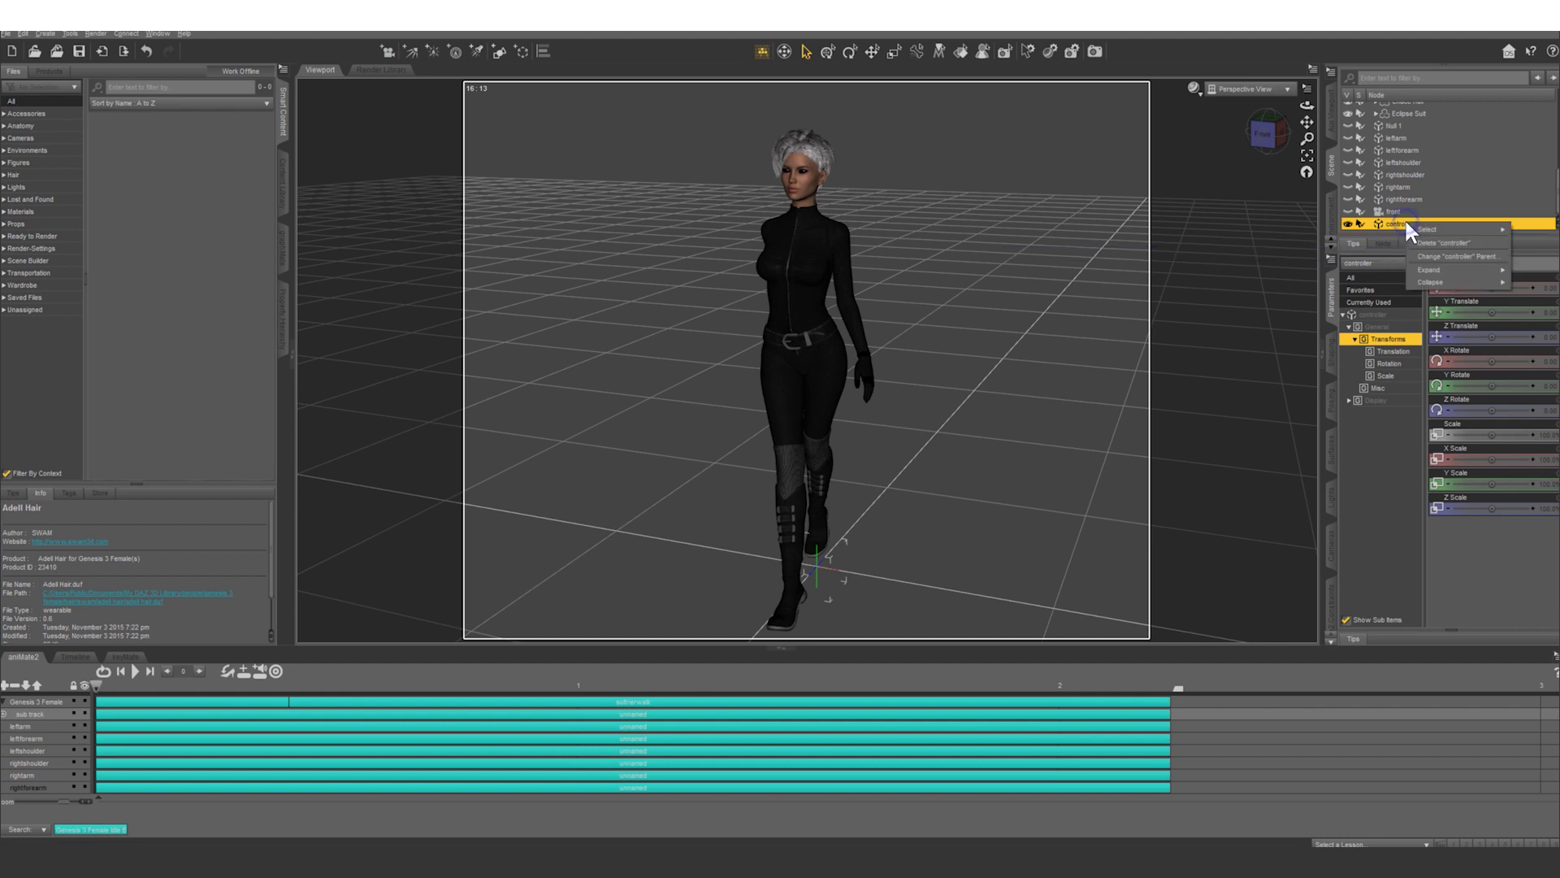
left_click(1451, 256)
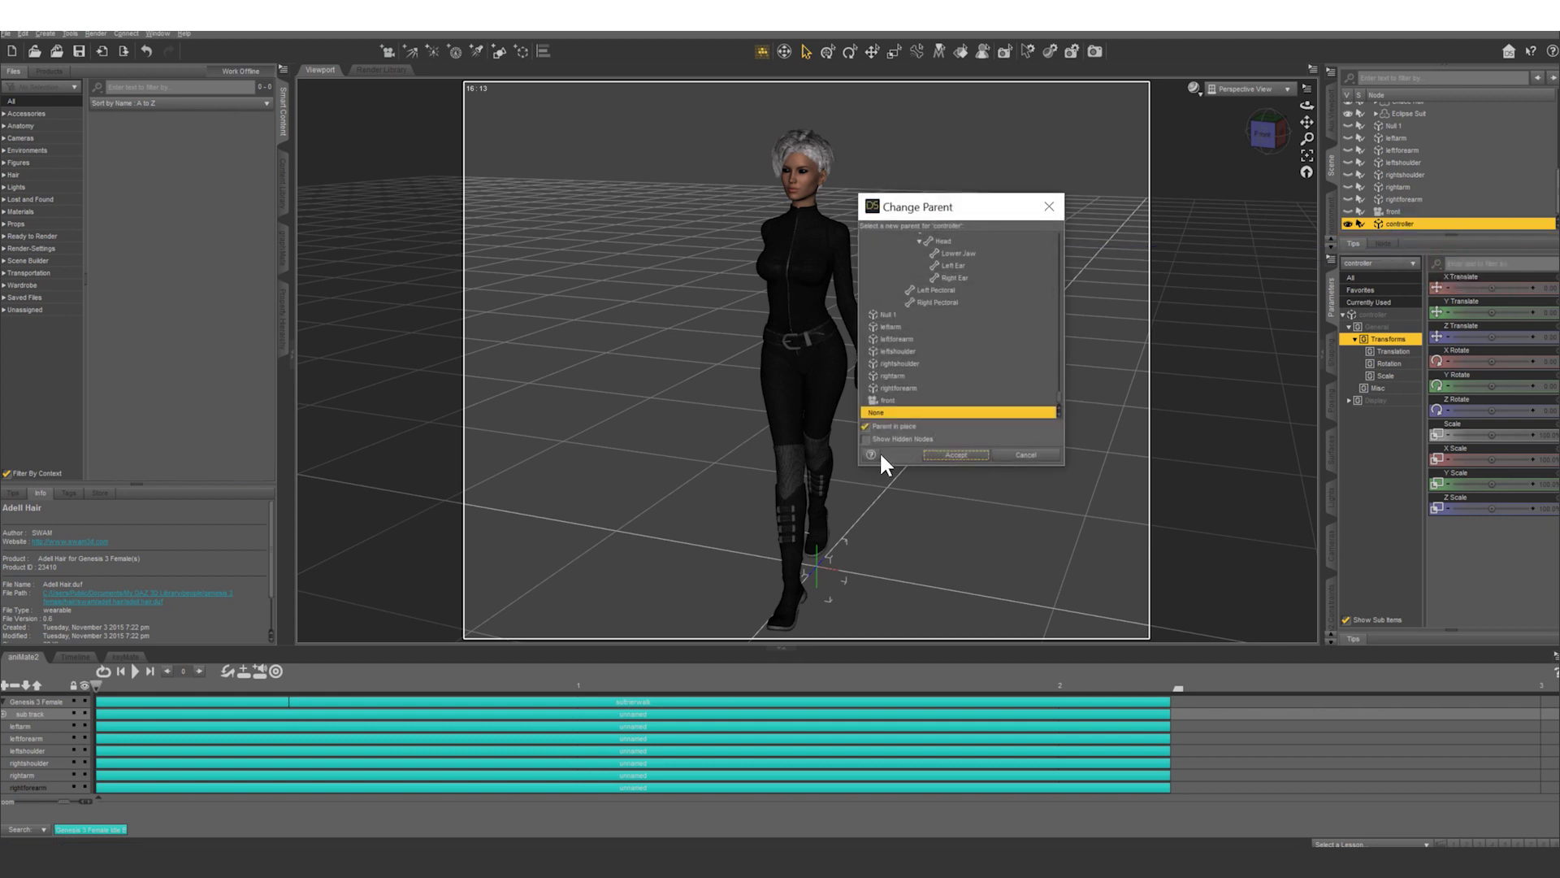
scroll(963, 304, "up", 5)
left_click_drag(1060, 398, 1072, 248)
scroll(973, 316, "down", 15)
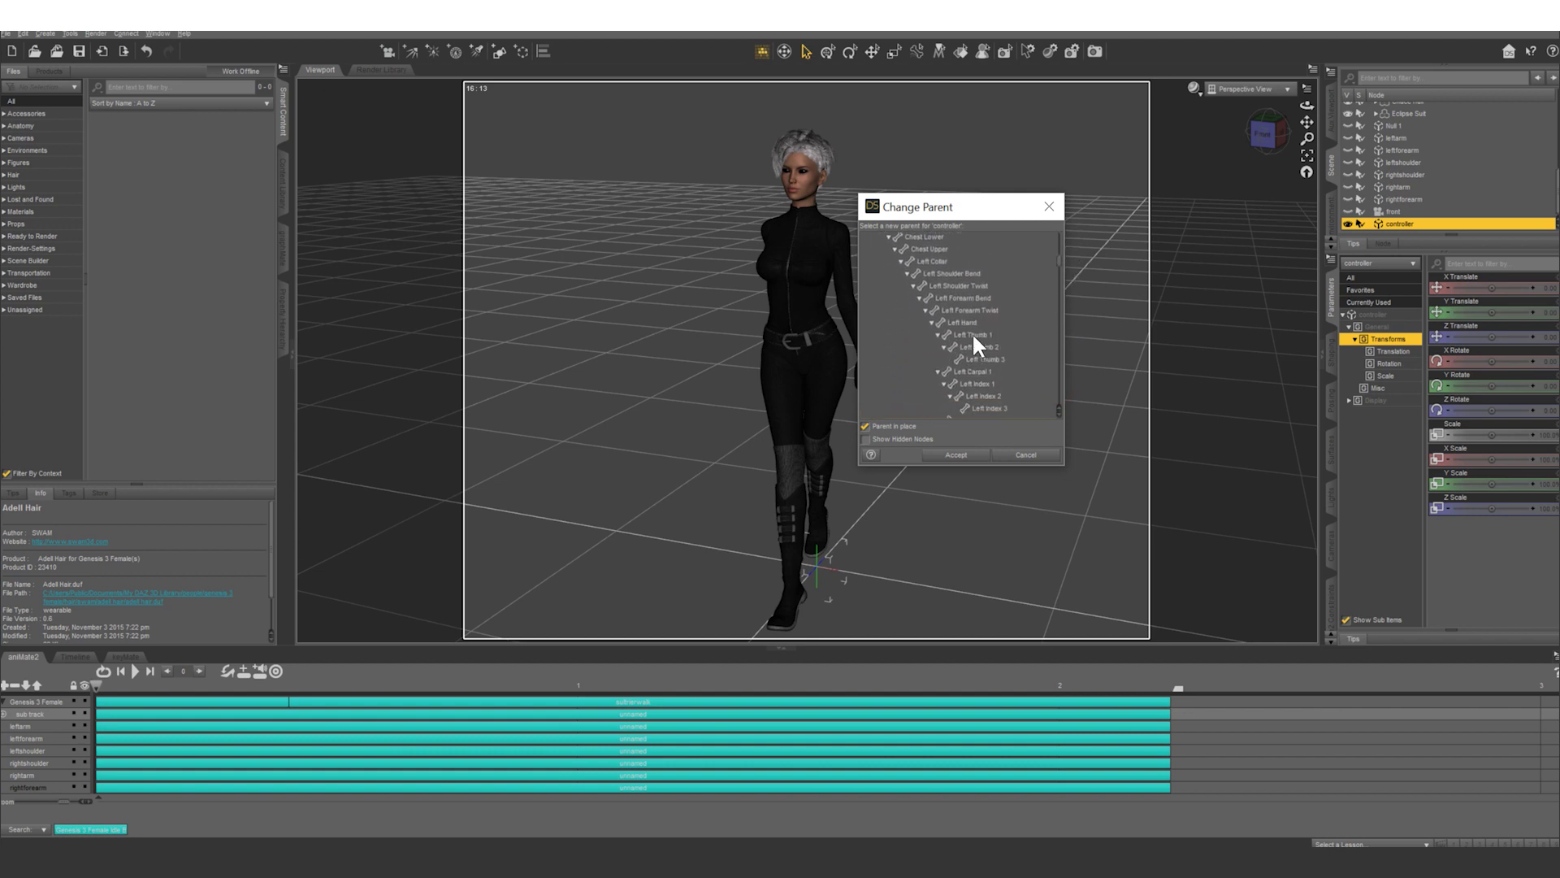
scroll(970, 335, "down", 6)
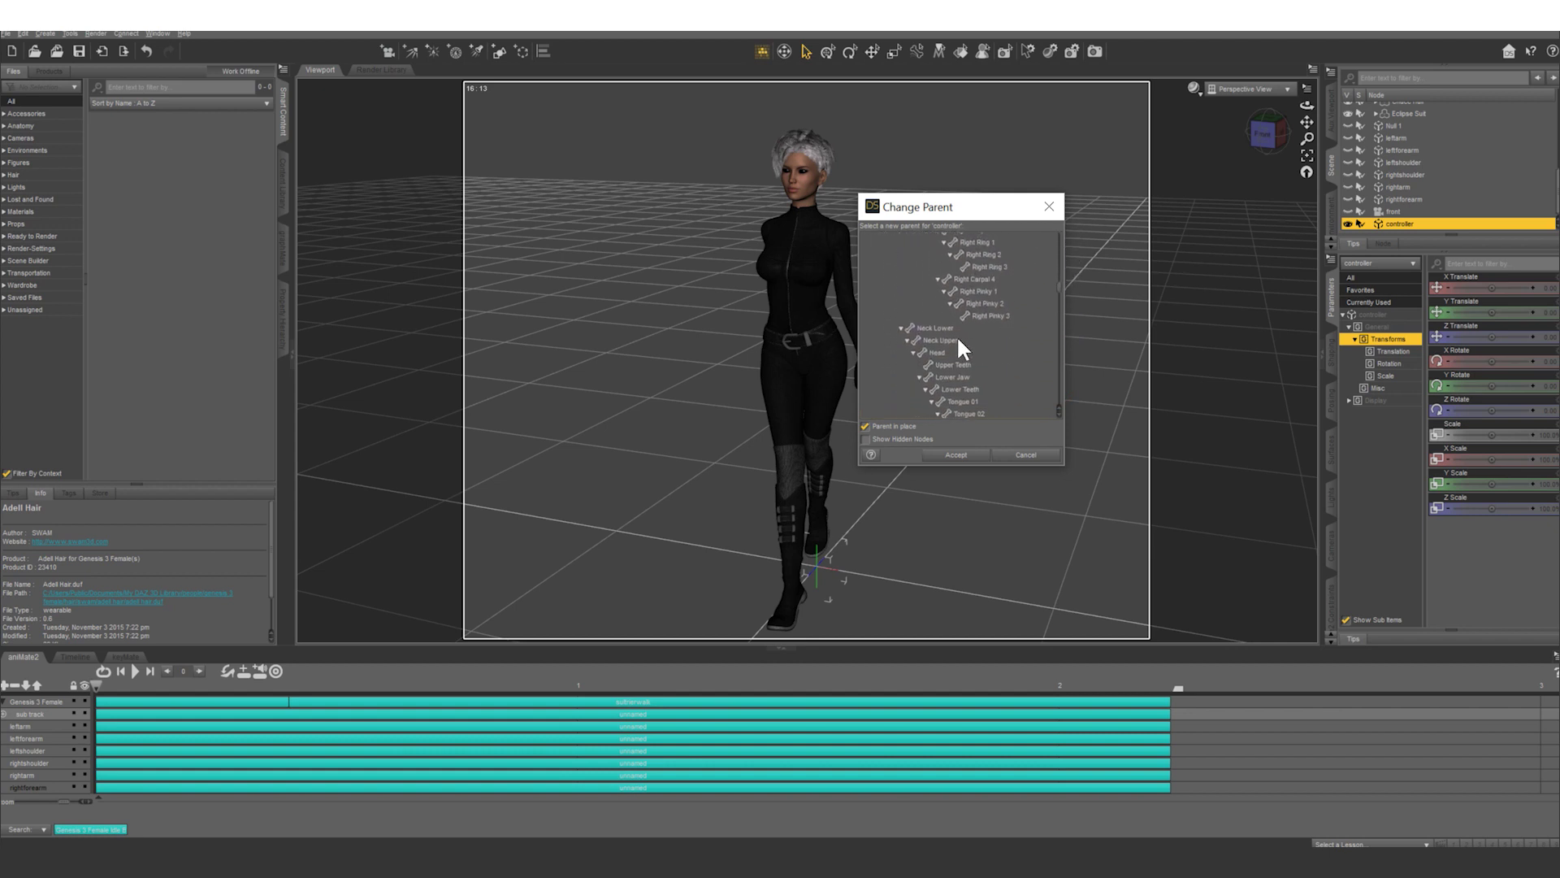
left_click(940, 352)
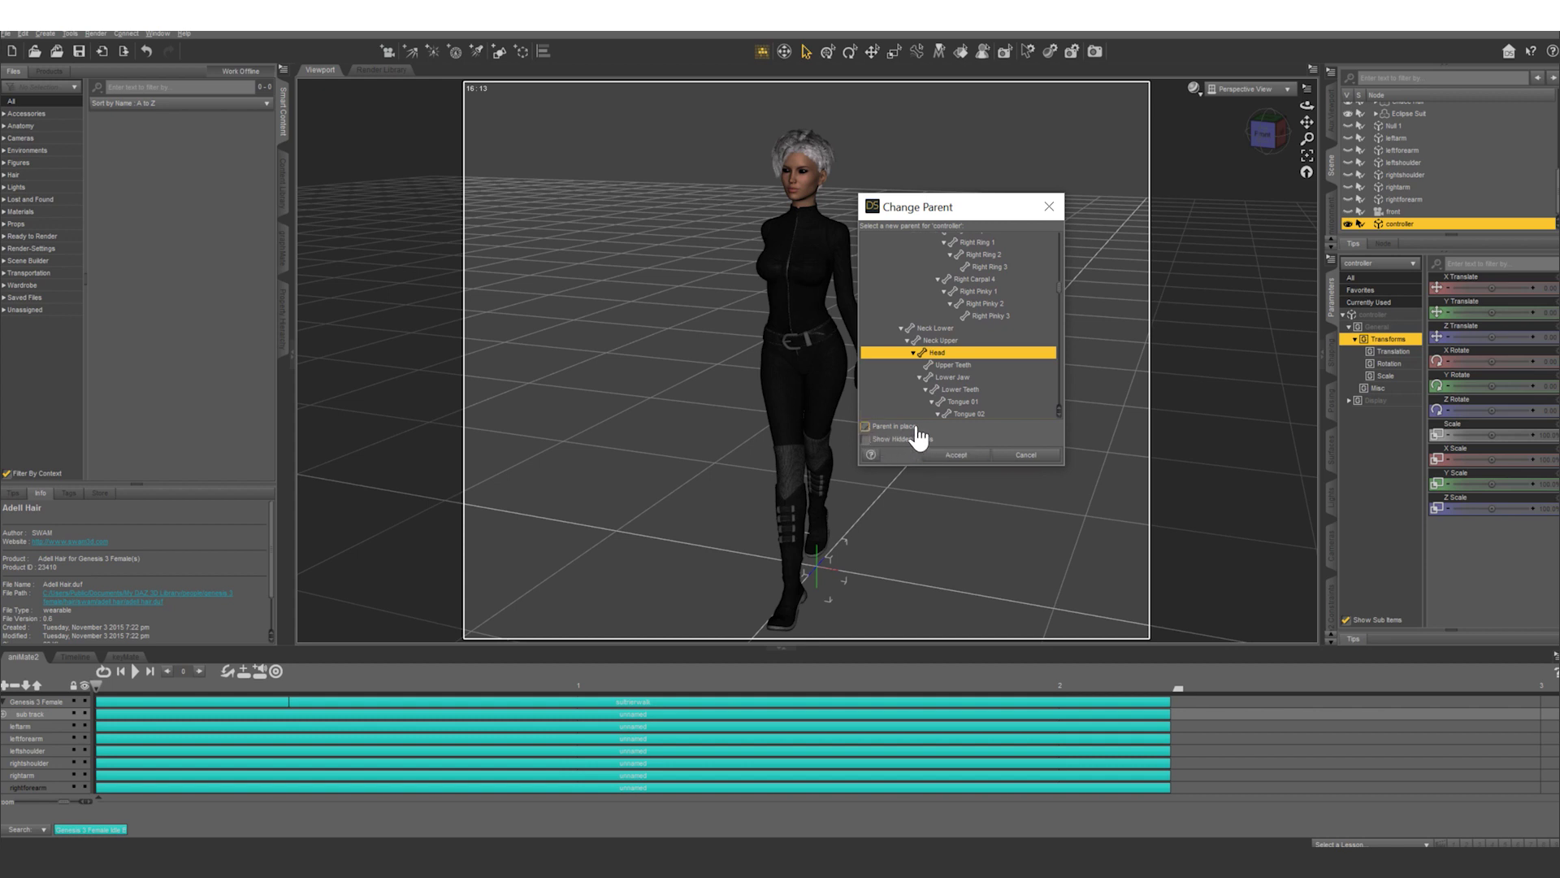
left_click(867, 427)
Accept the Head parenting for controller and switch the viewport to Left View
left_click(942, 455)
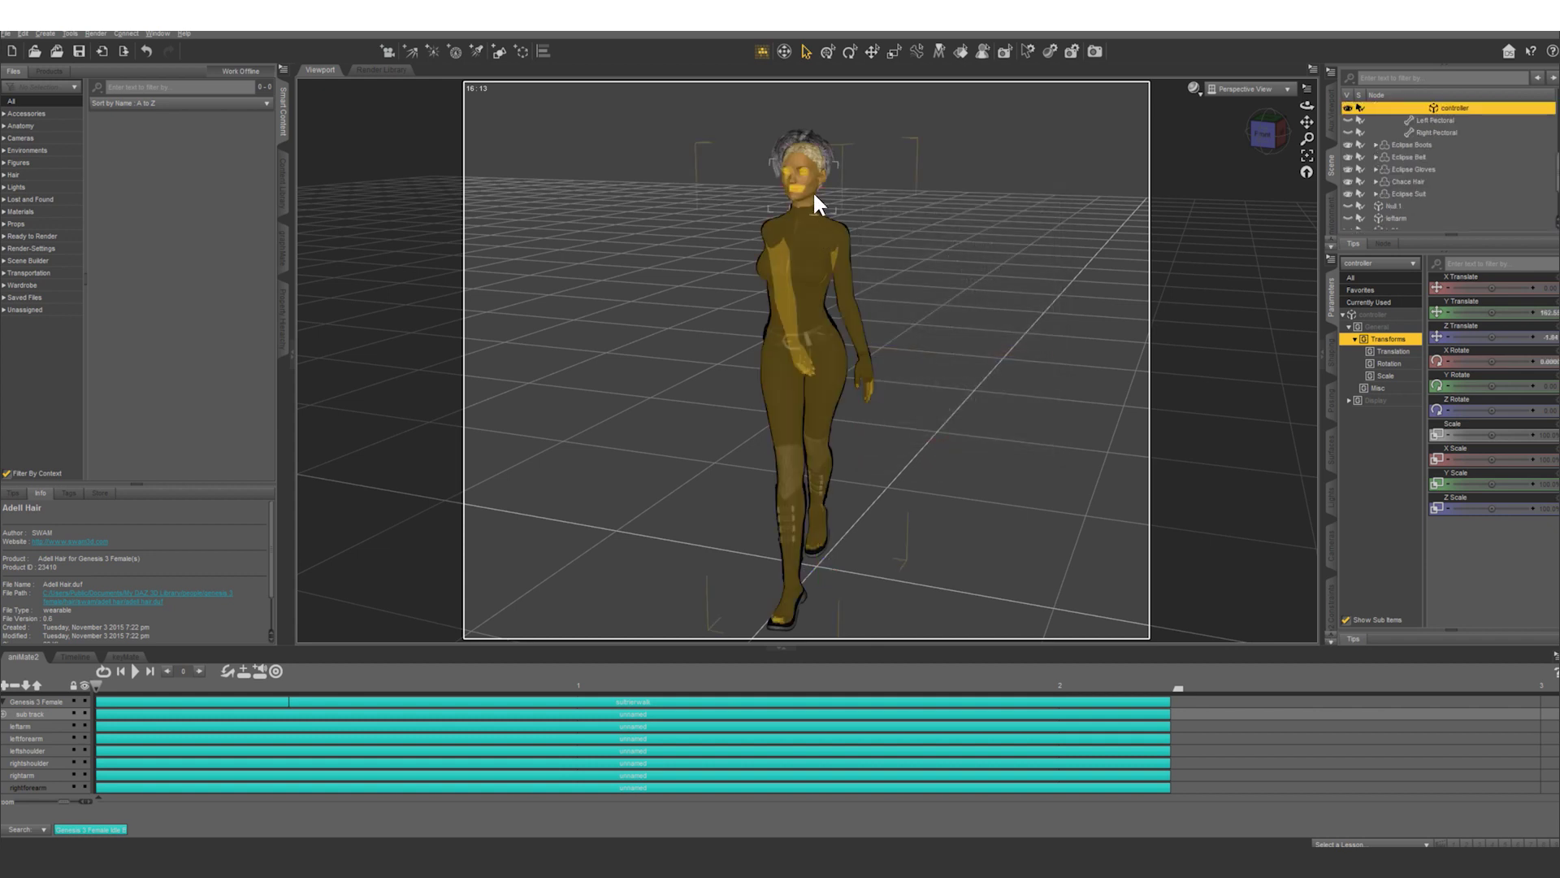
left_click(1236, 91)
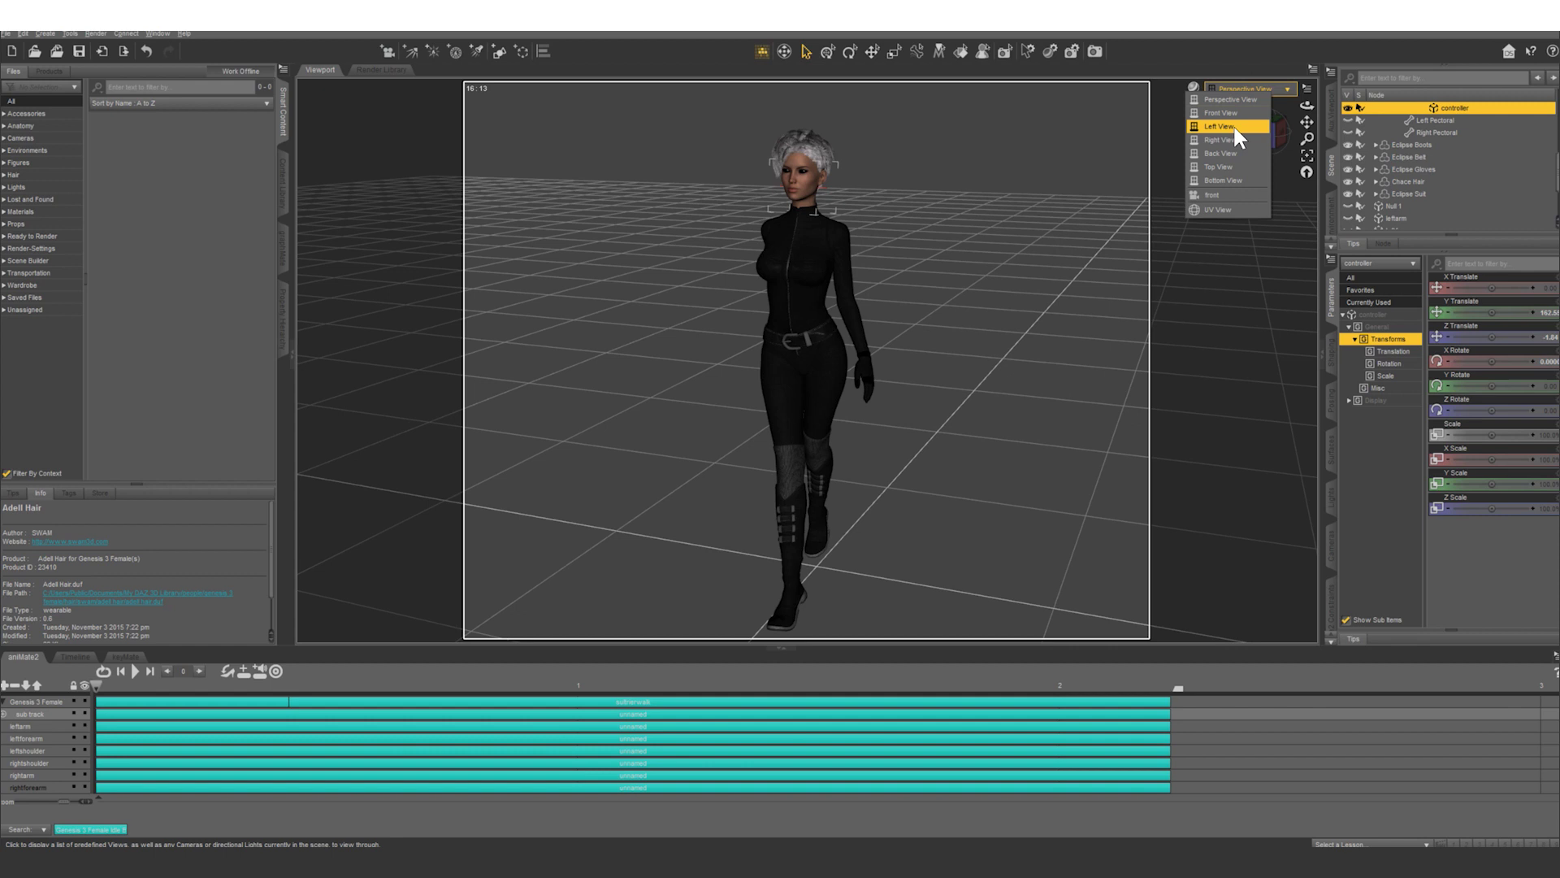
left_click(1232, 126)
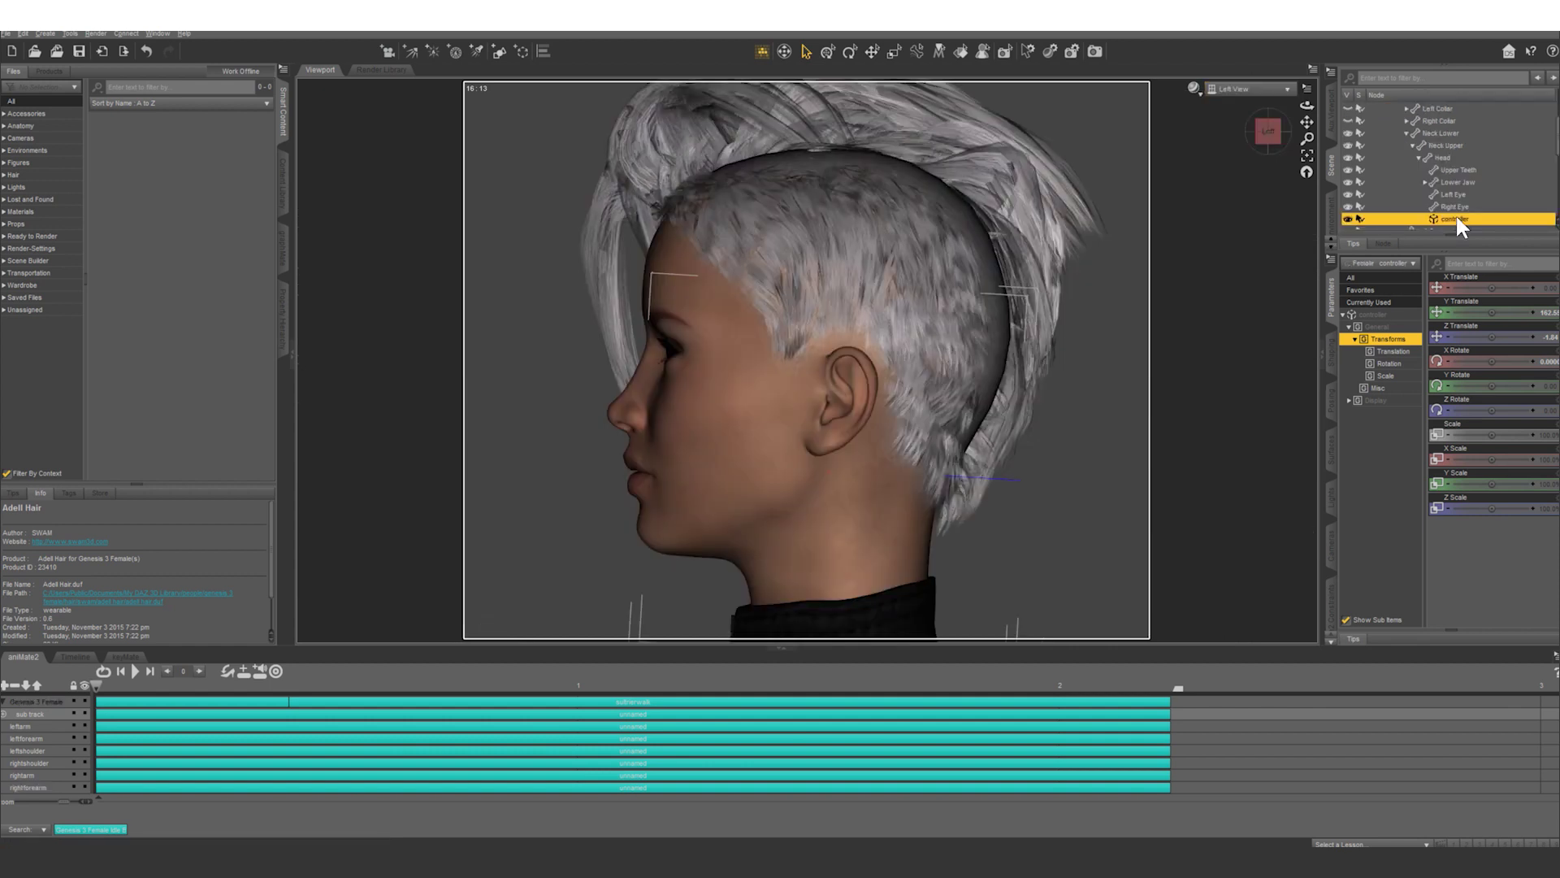
Reparent controller to Neck Upper with Parent in place checked
right_click(1455, 223)
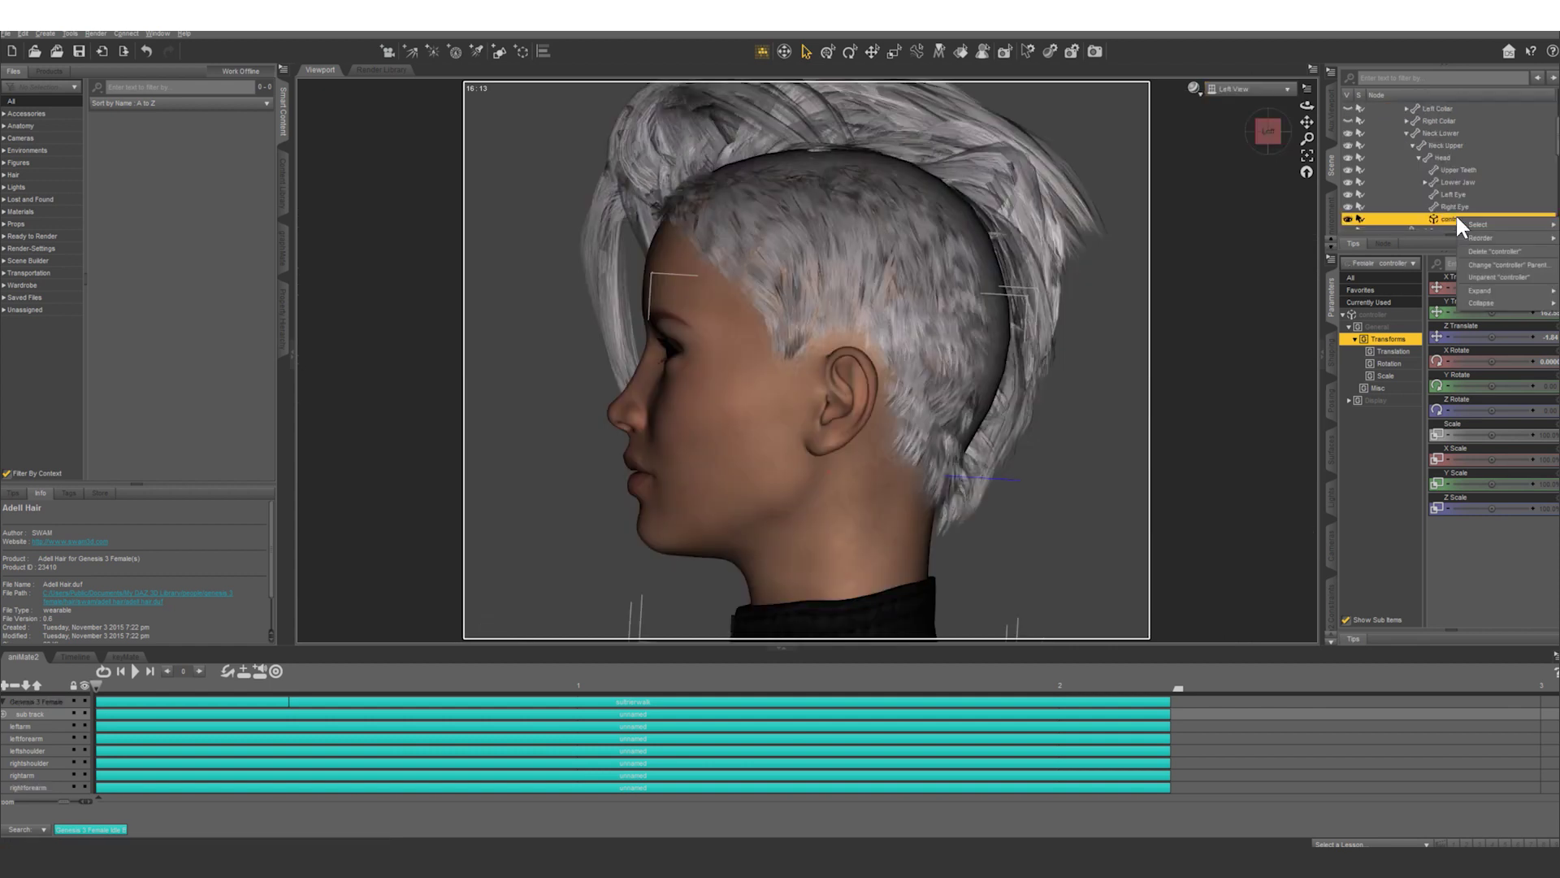
left_click(1489, 265)
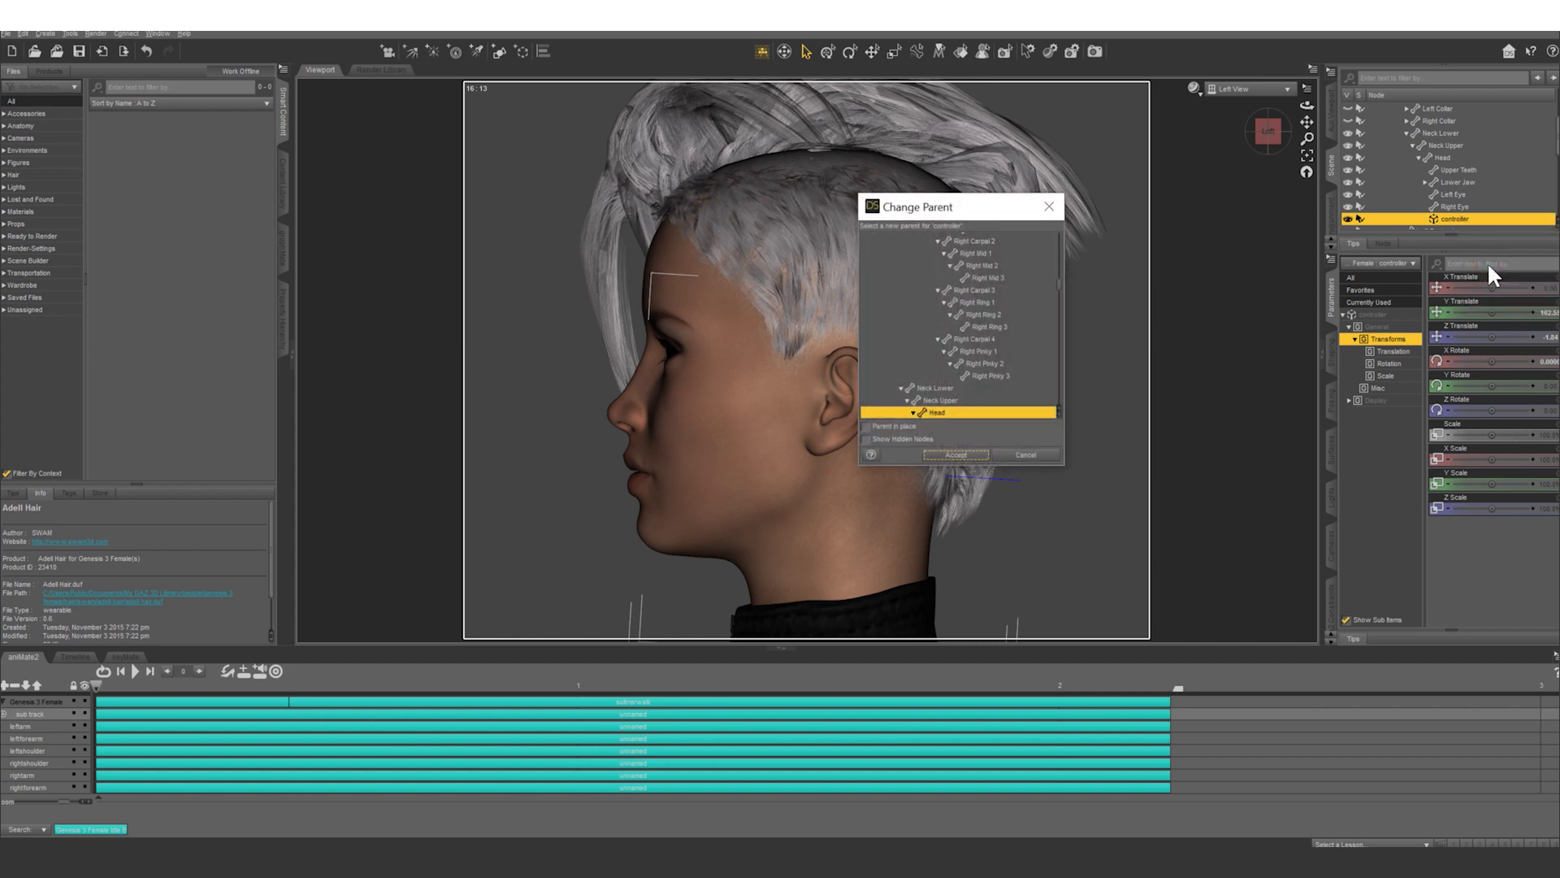
left_click(945, 399)
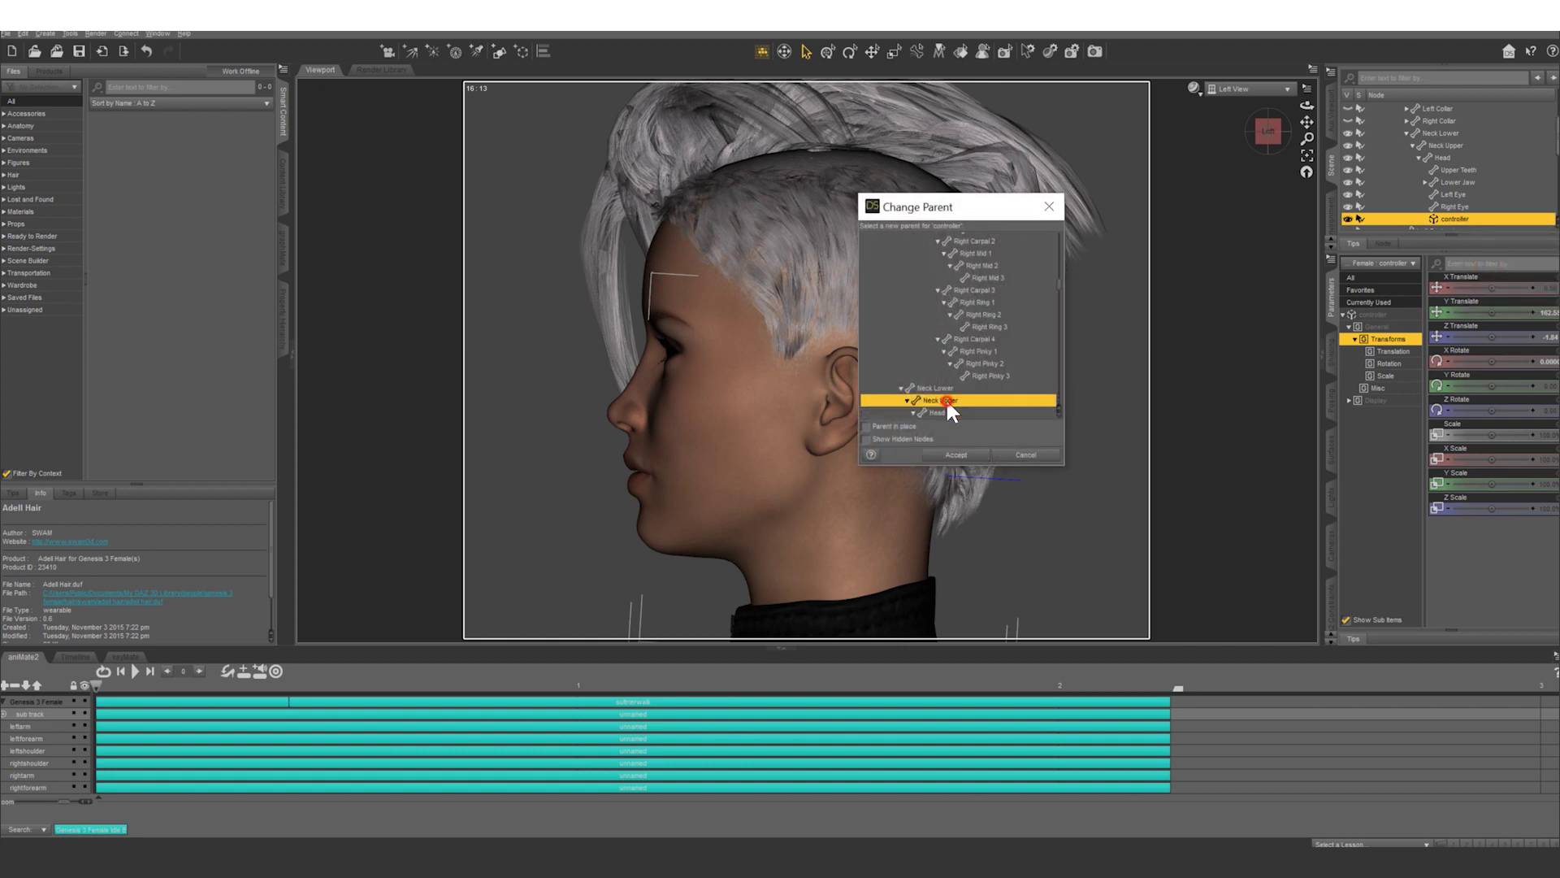
left_click(866, 427)
left_click(956, 456)
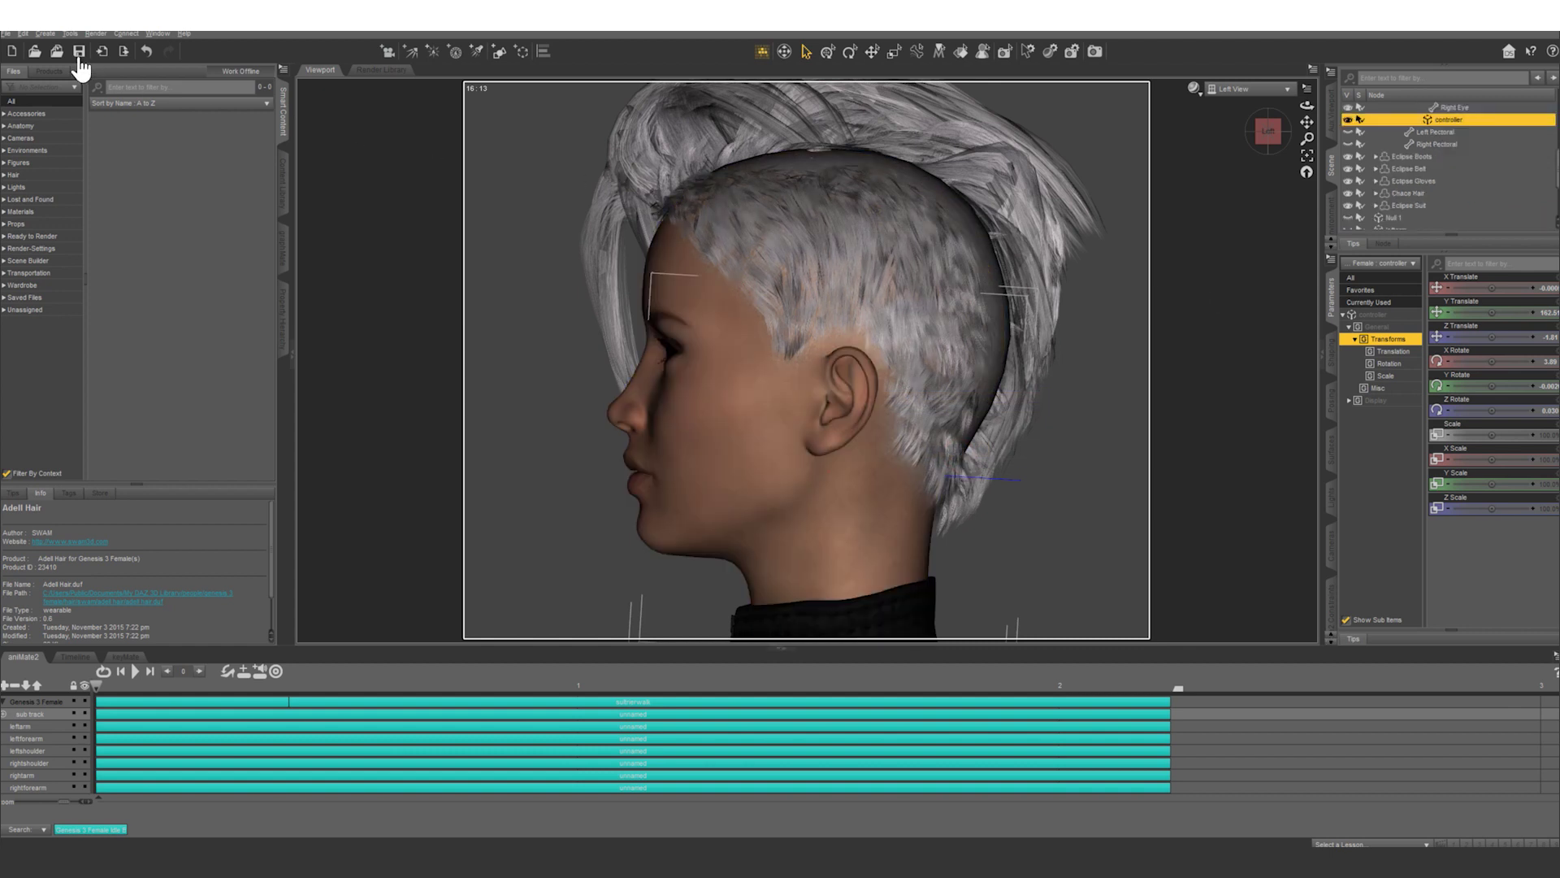
With the Joint Editor, drag controller down on Y and forward on Z before the mouth
left_click(71, 33)
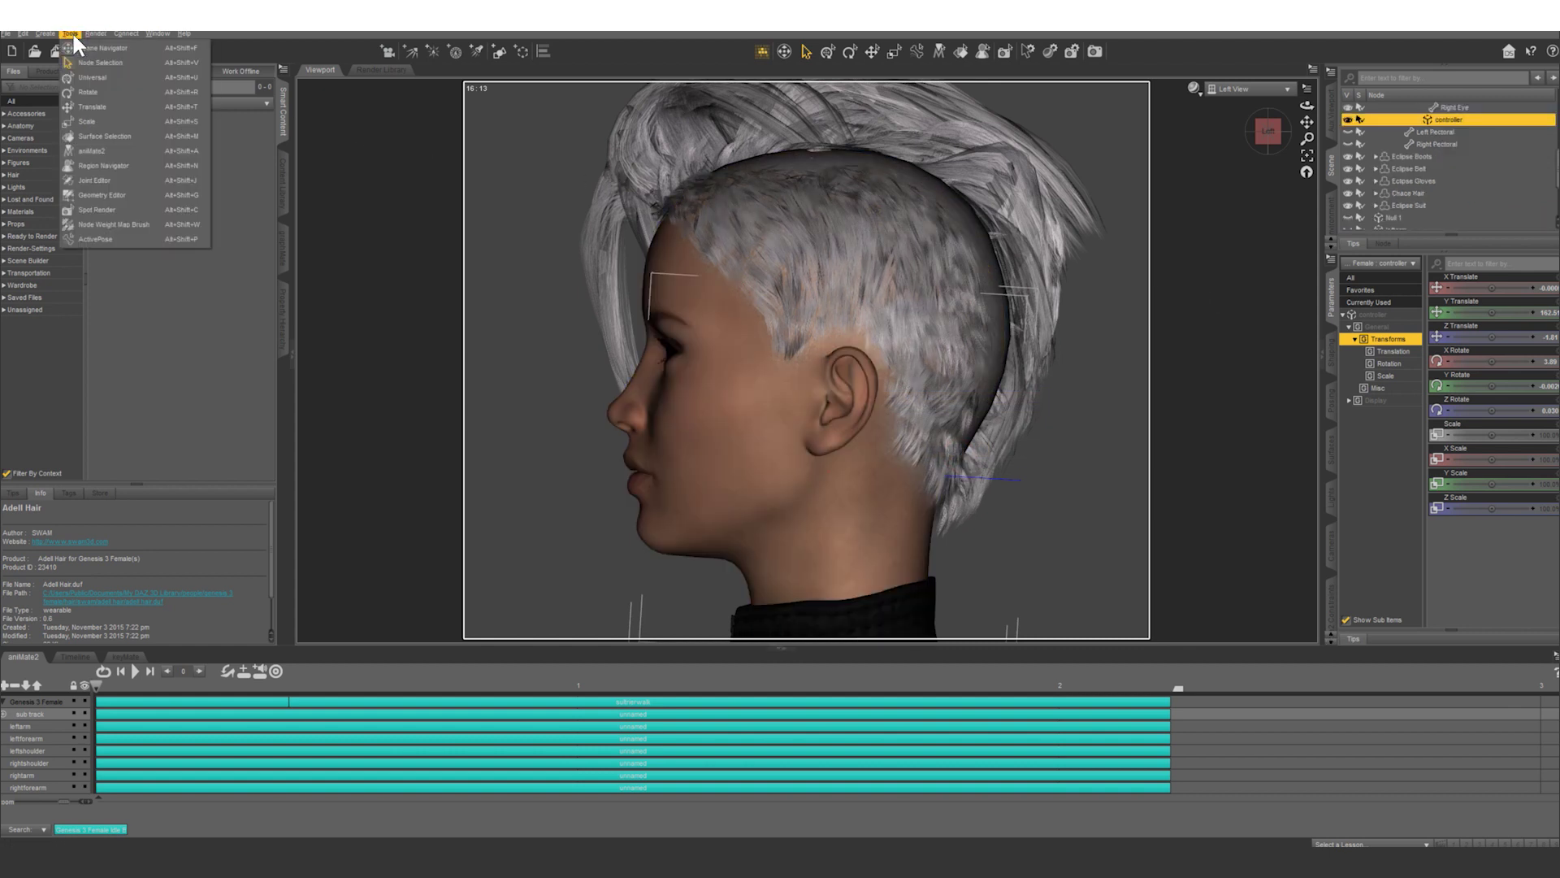
left_click(106, 193)
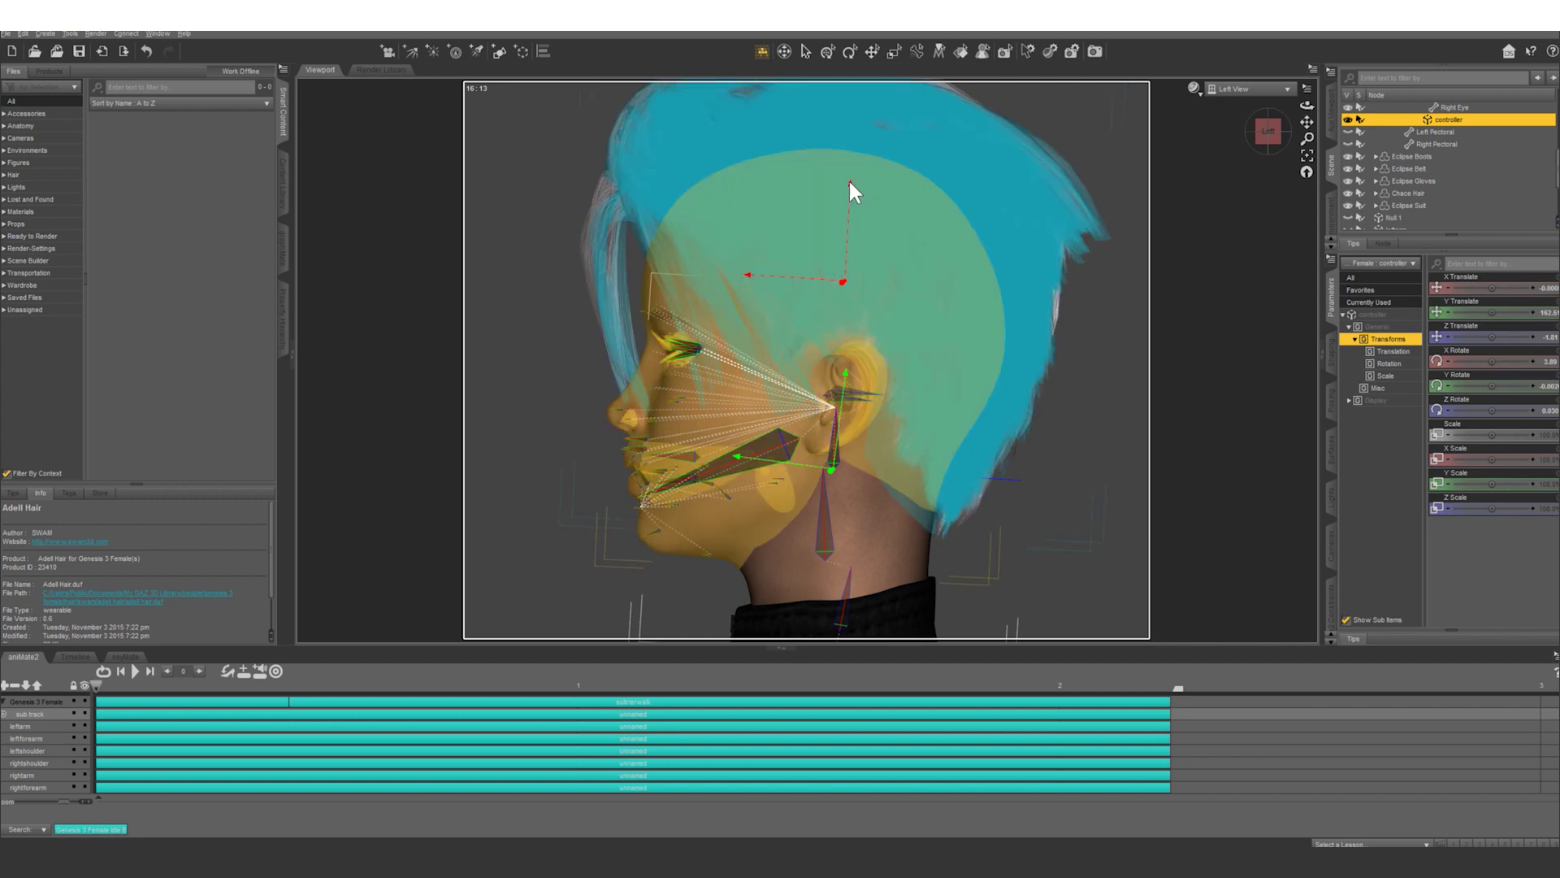
left_click_drag(849, 180, 839, 283)
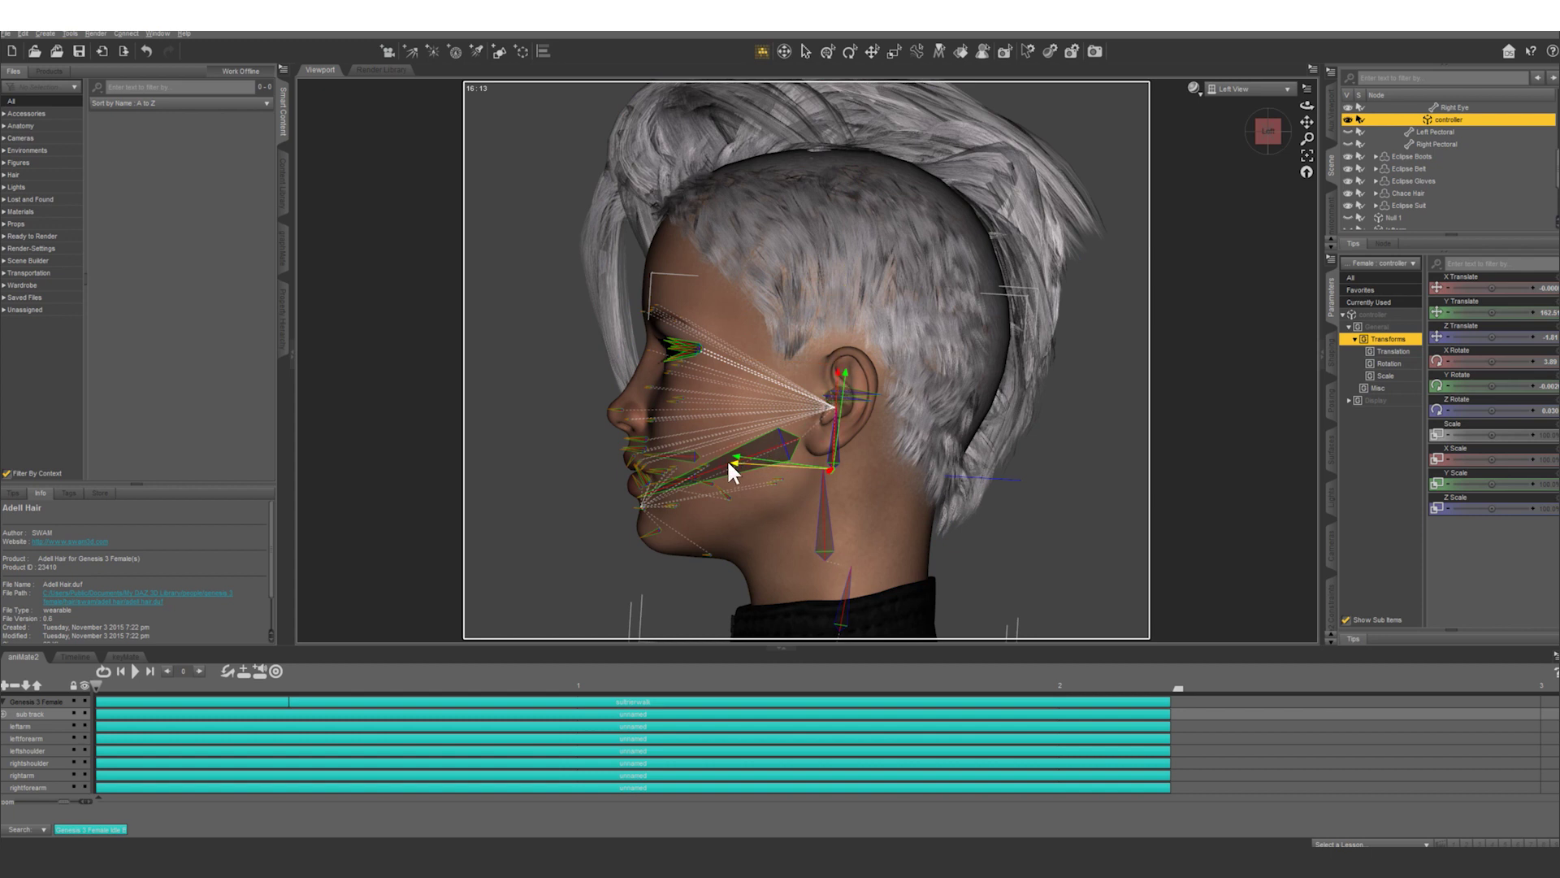
left_click_drag(659, 466, 554, 452)
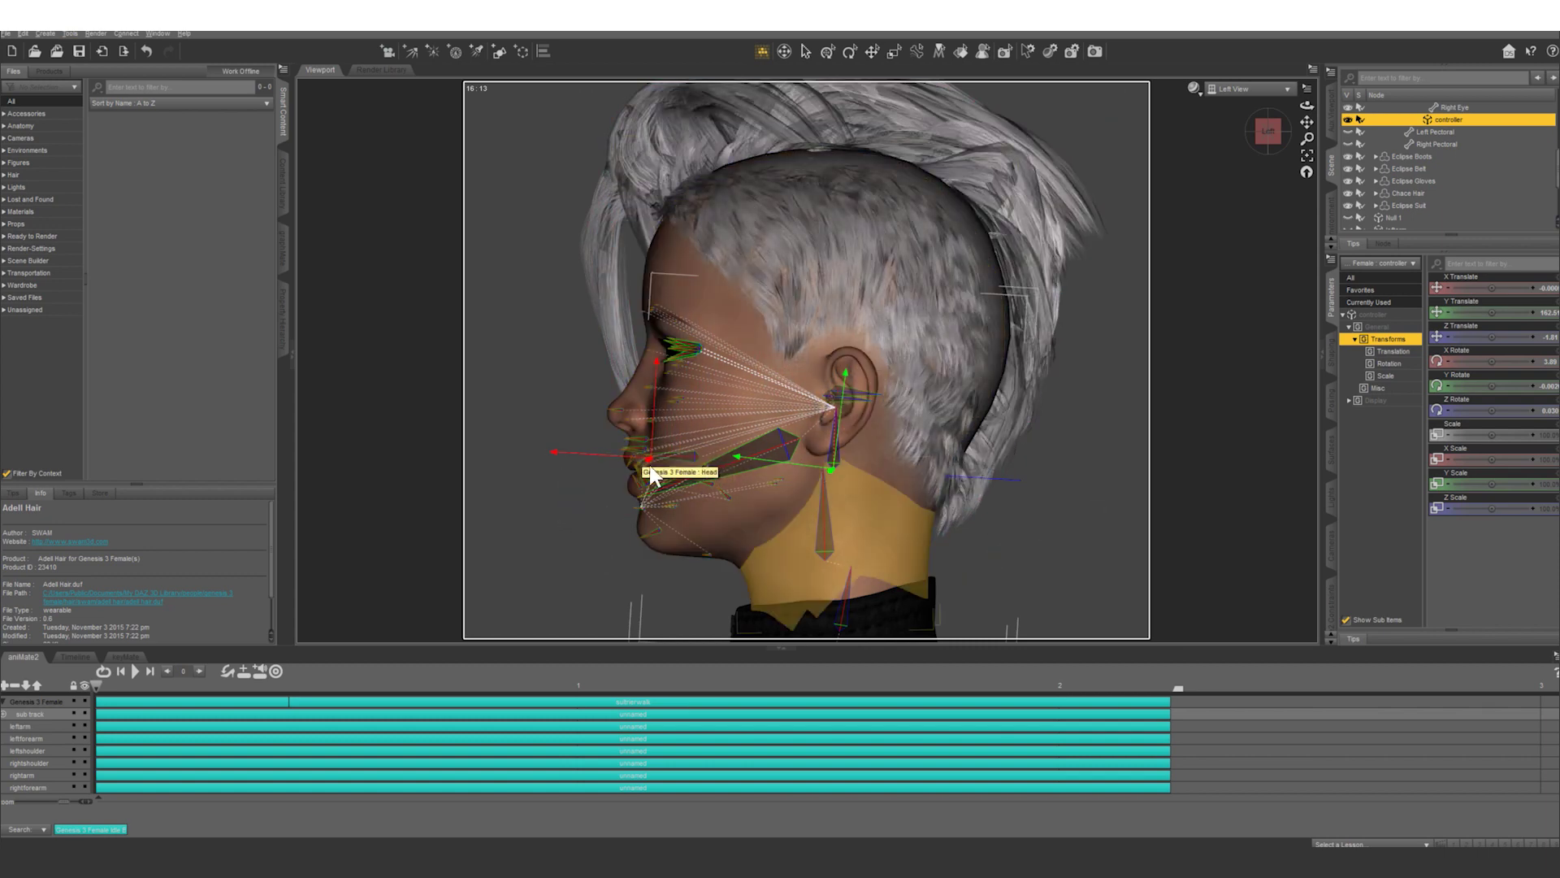
Select the Head bone, enable parameter Edit Mode, and show Bend in the Property Hierarchy
left_click(828, 54)
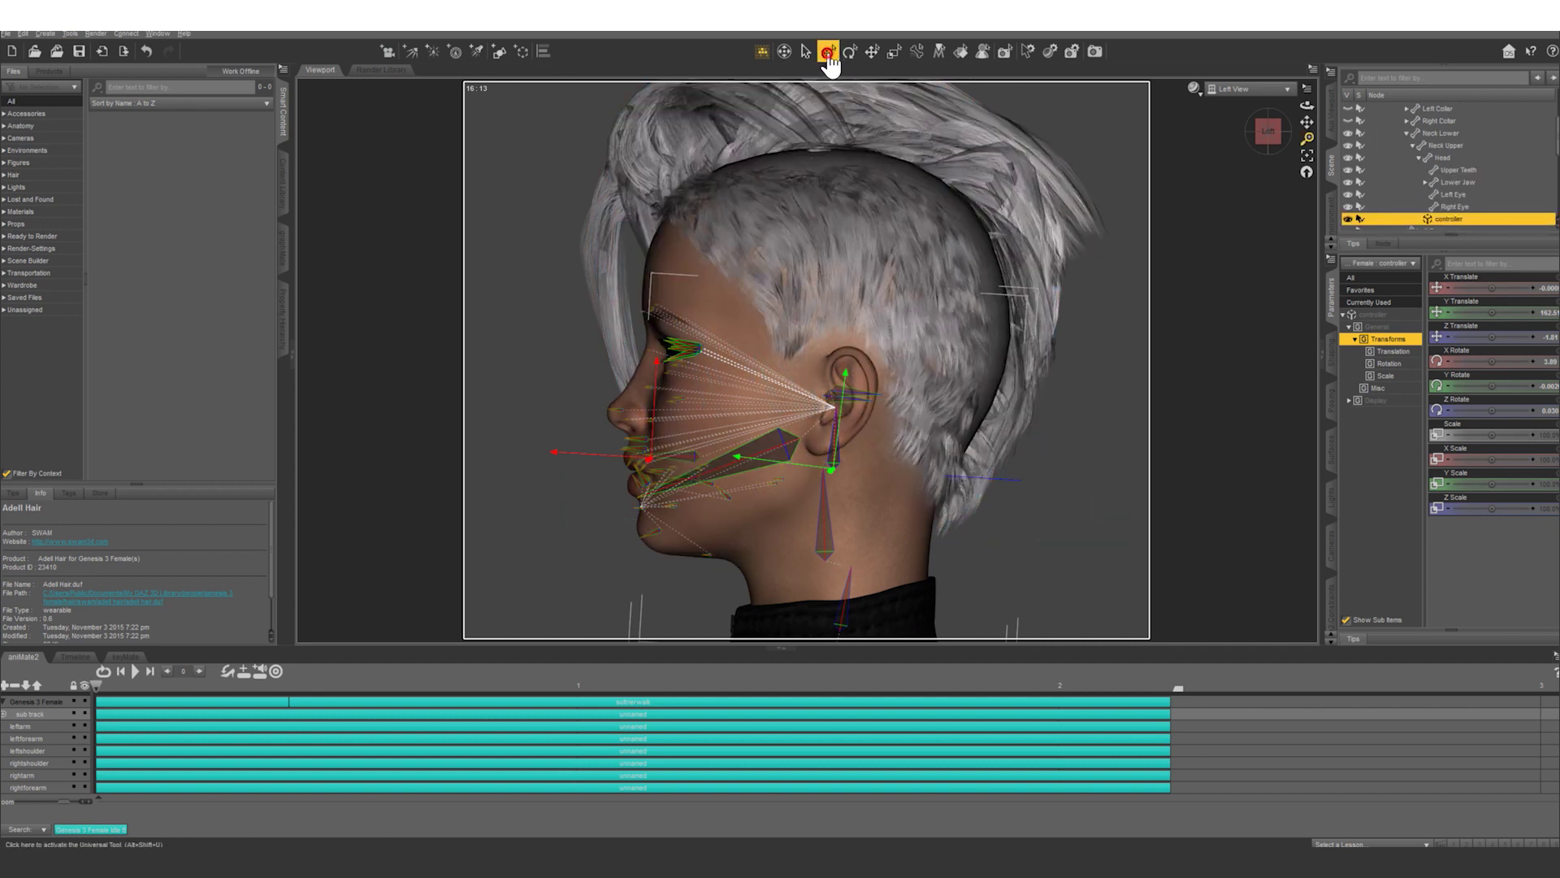
left_click(1445, 158)
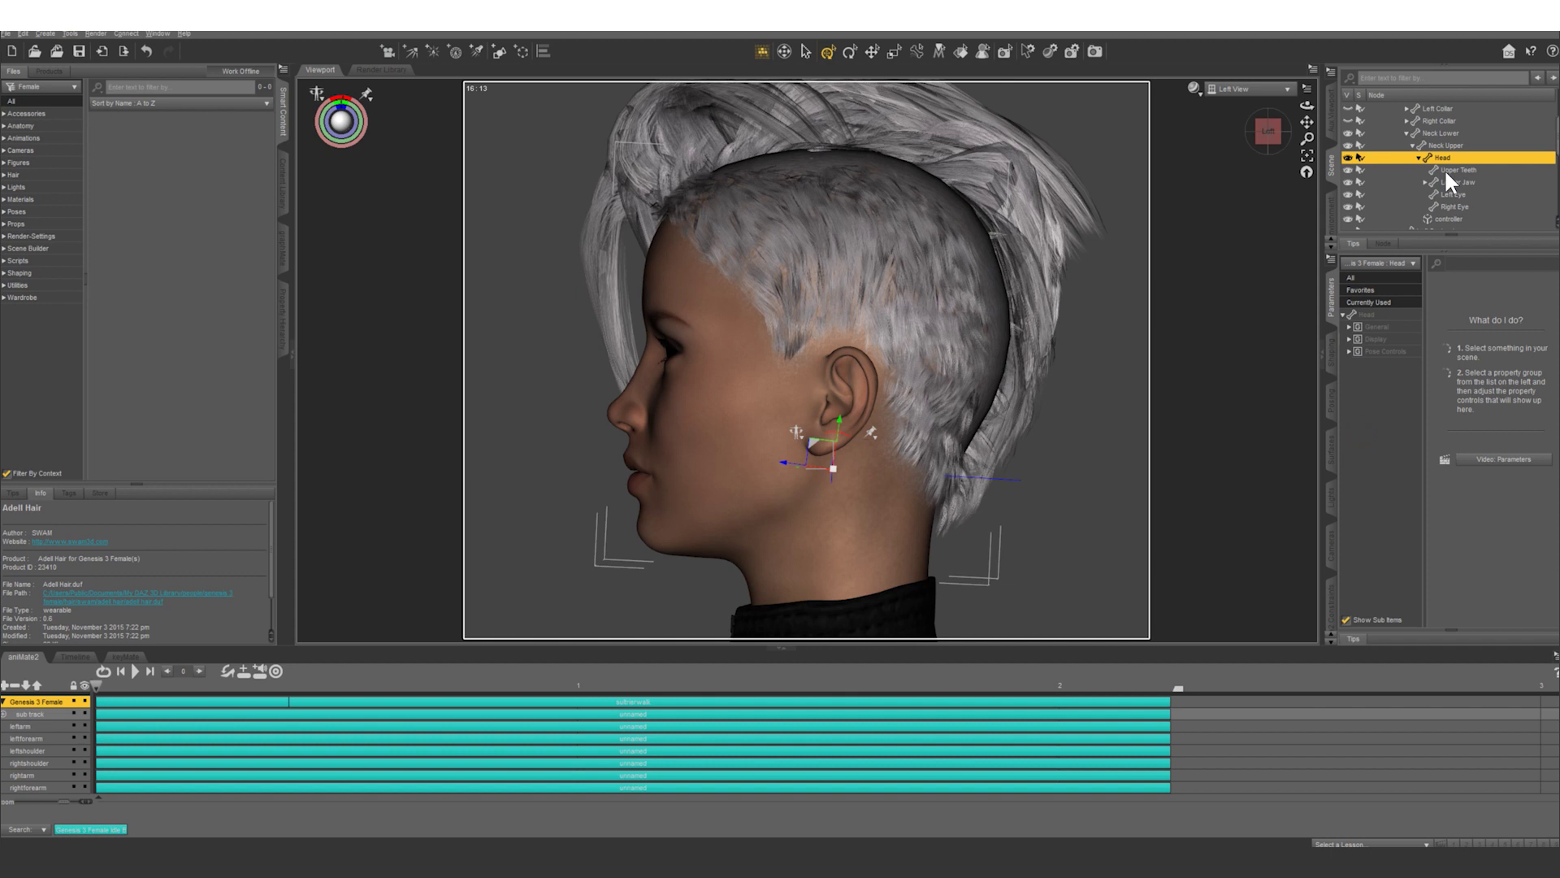
left_click(1370, 316)
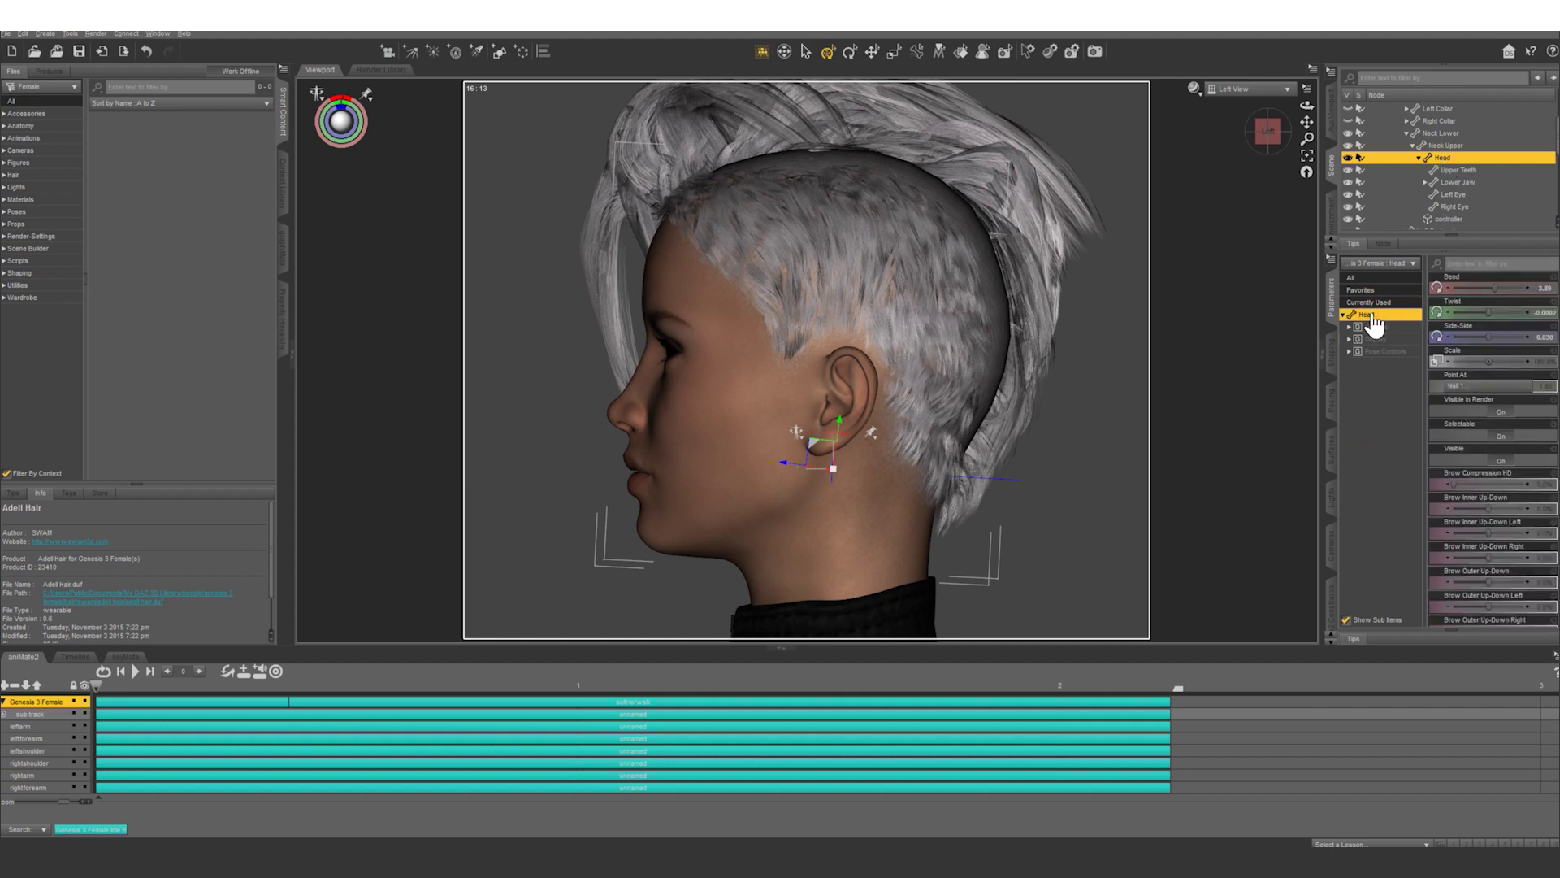
right_click(1470, 286)
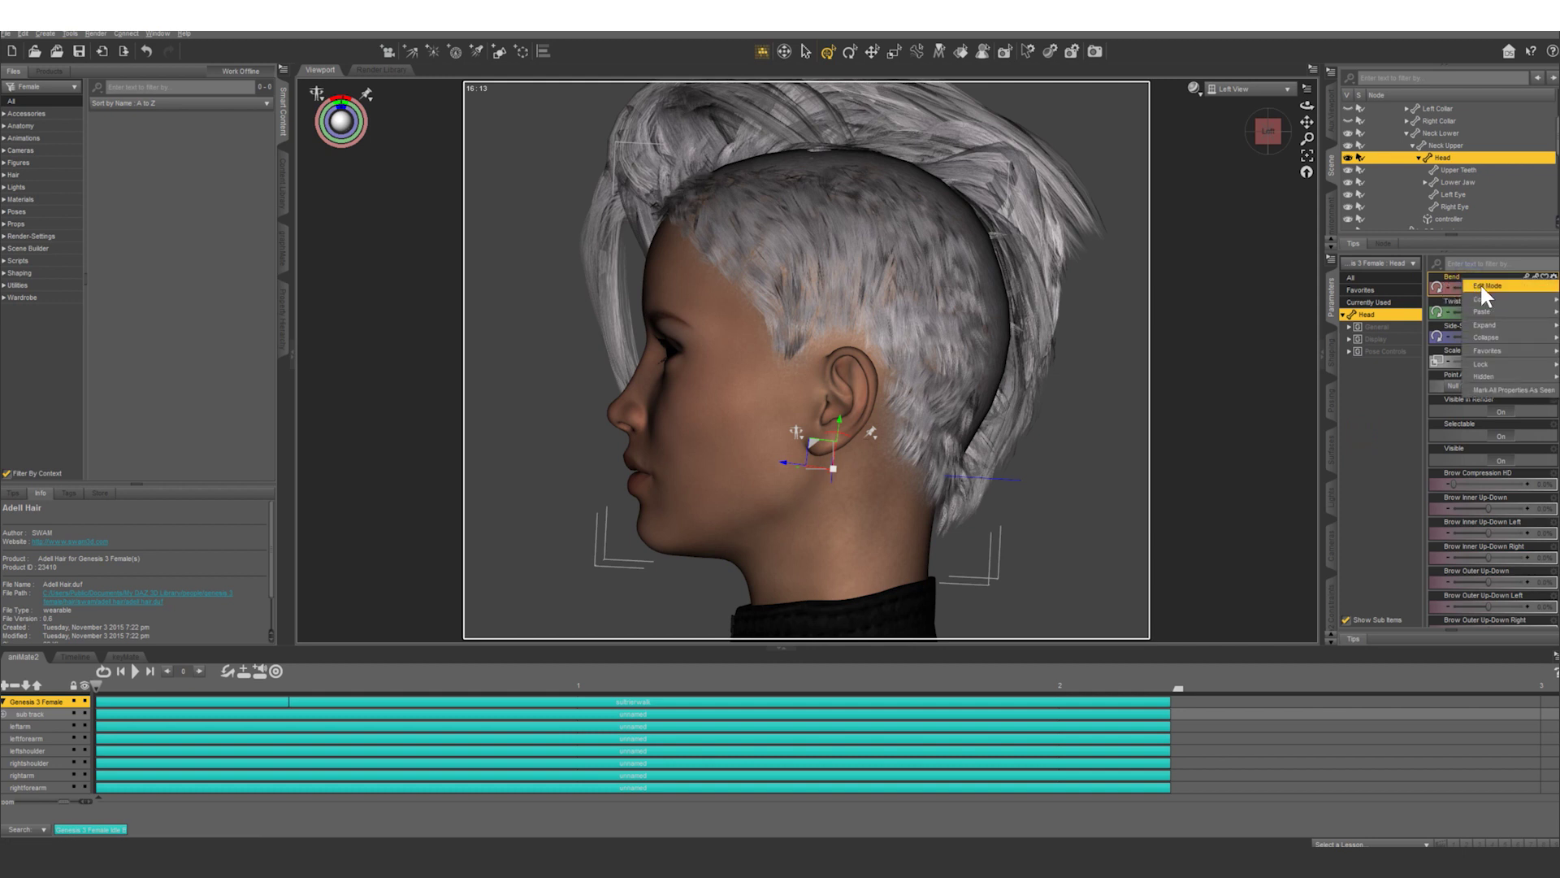
left_click(1483, 284)
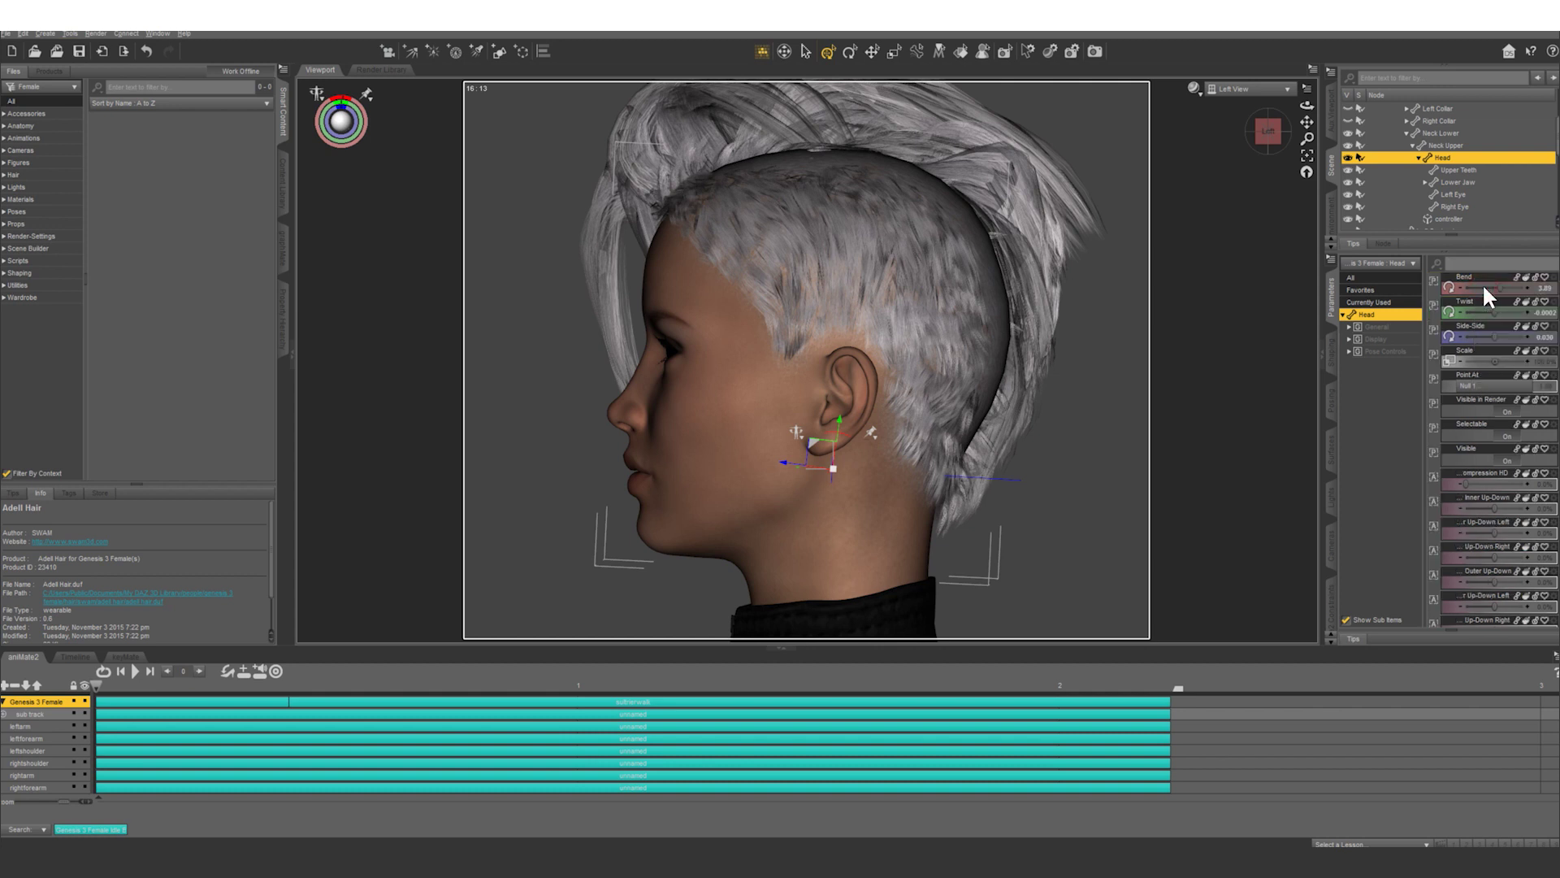
right_click(1435, 277)
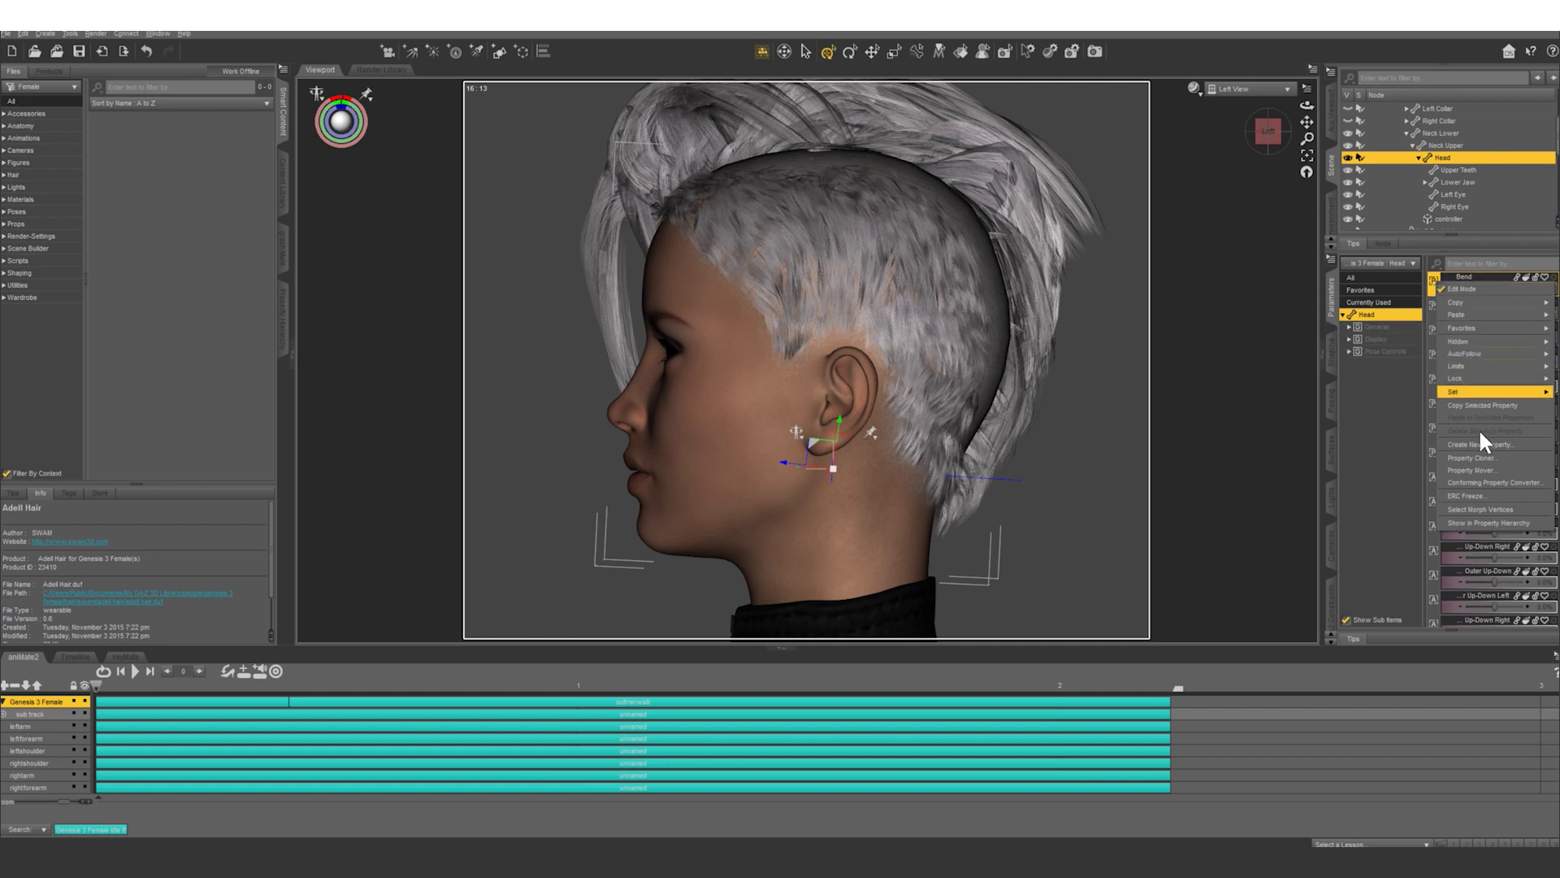
left_click(1487, 523)
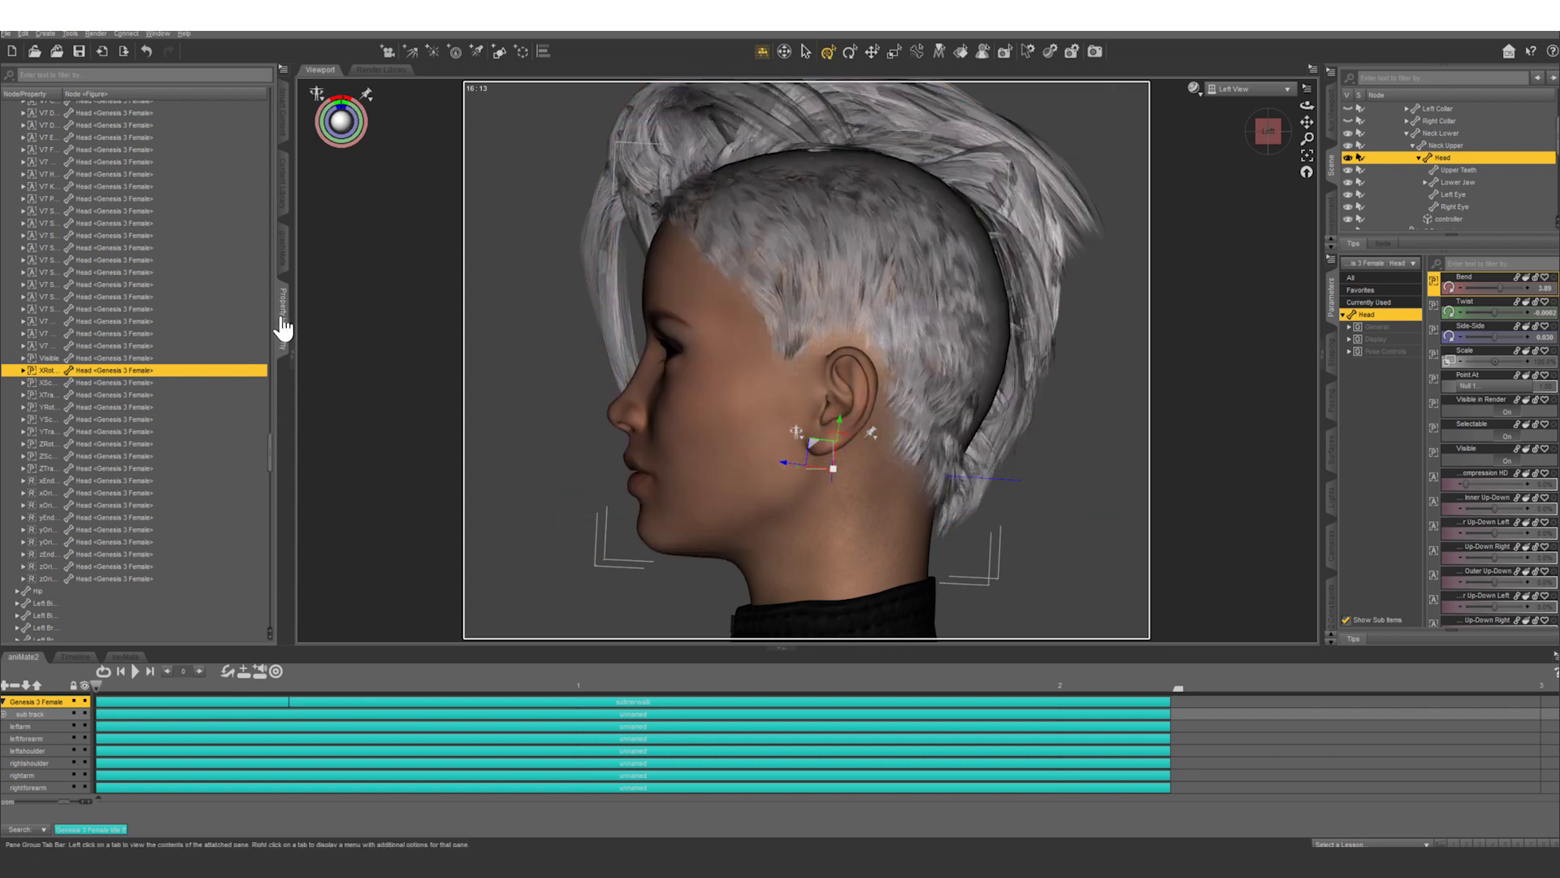
Expand Head's Bend in the Property Hierarchy and select its 1st Stage (Add/Subtract) controllers
left_click(23, 370)
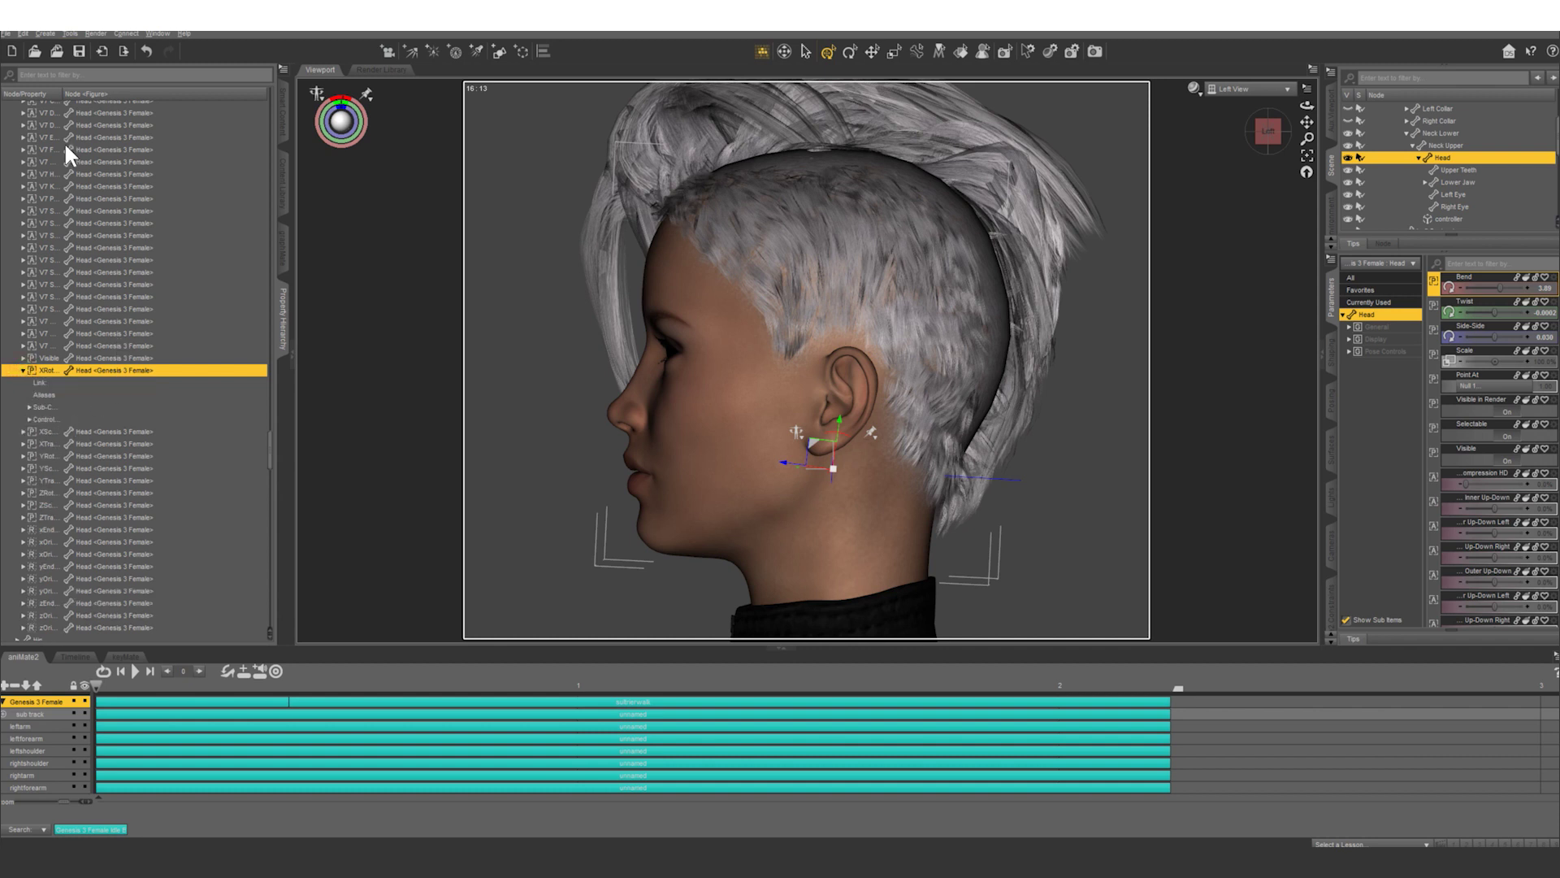
left_click_drag(62, 94, 126, 94)
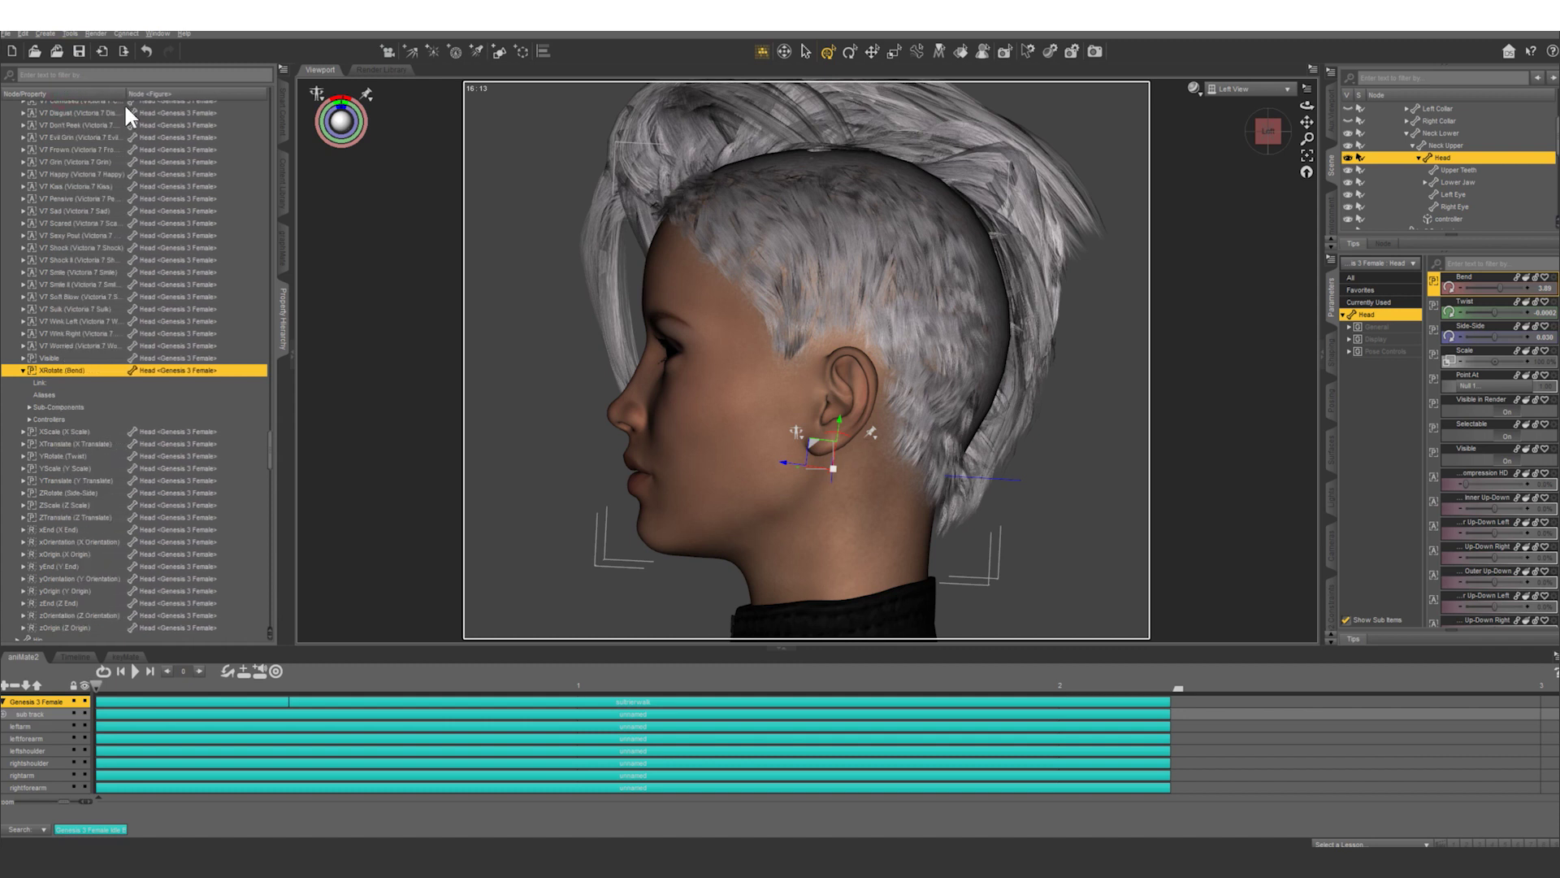
left_click(30, 419)
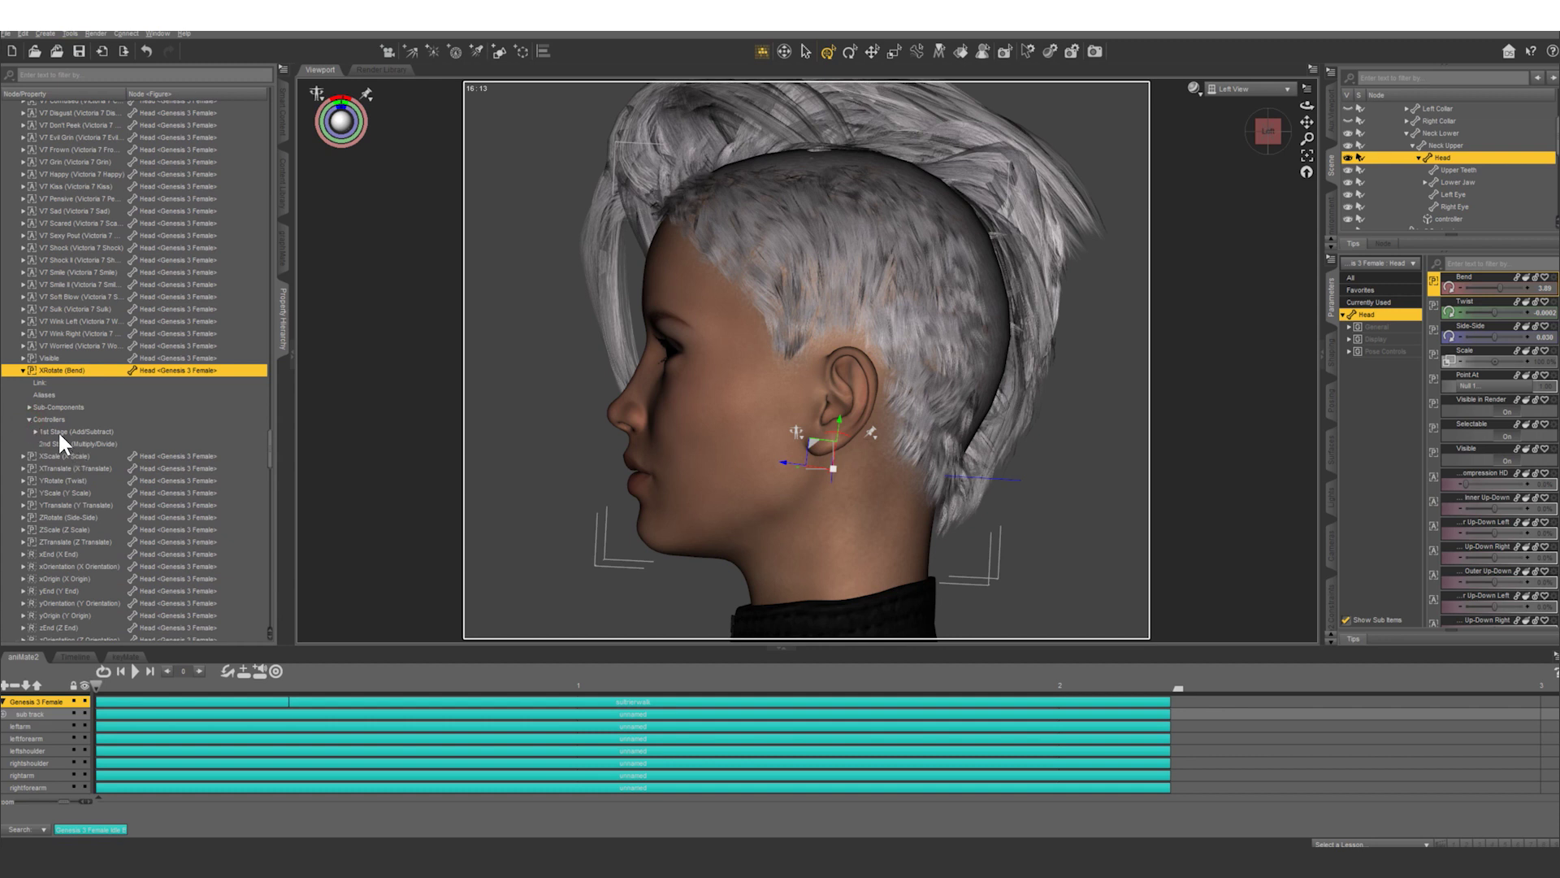
left_click(58, 433)
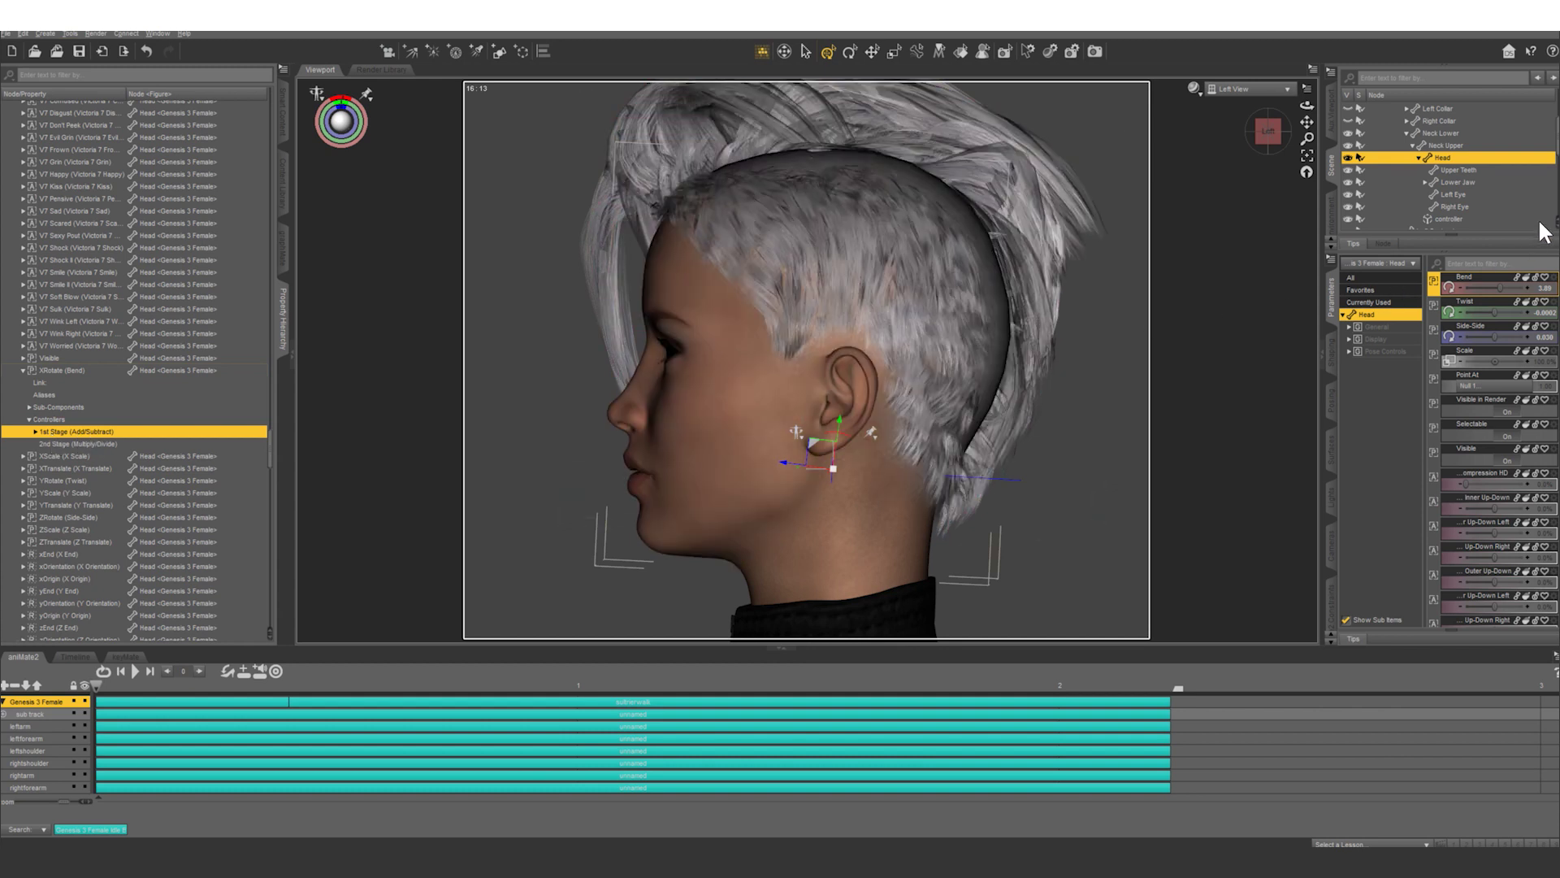
Drag controller's X Rotate from its Rotation parameters onto Bend's 1st Stage
left_click(1453, 217)
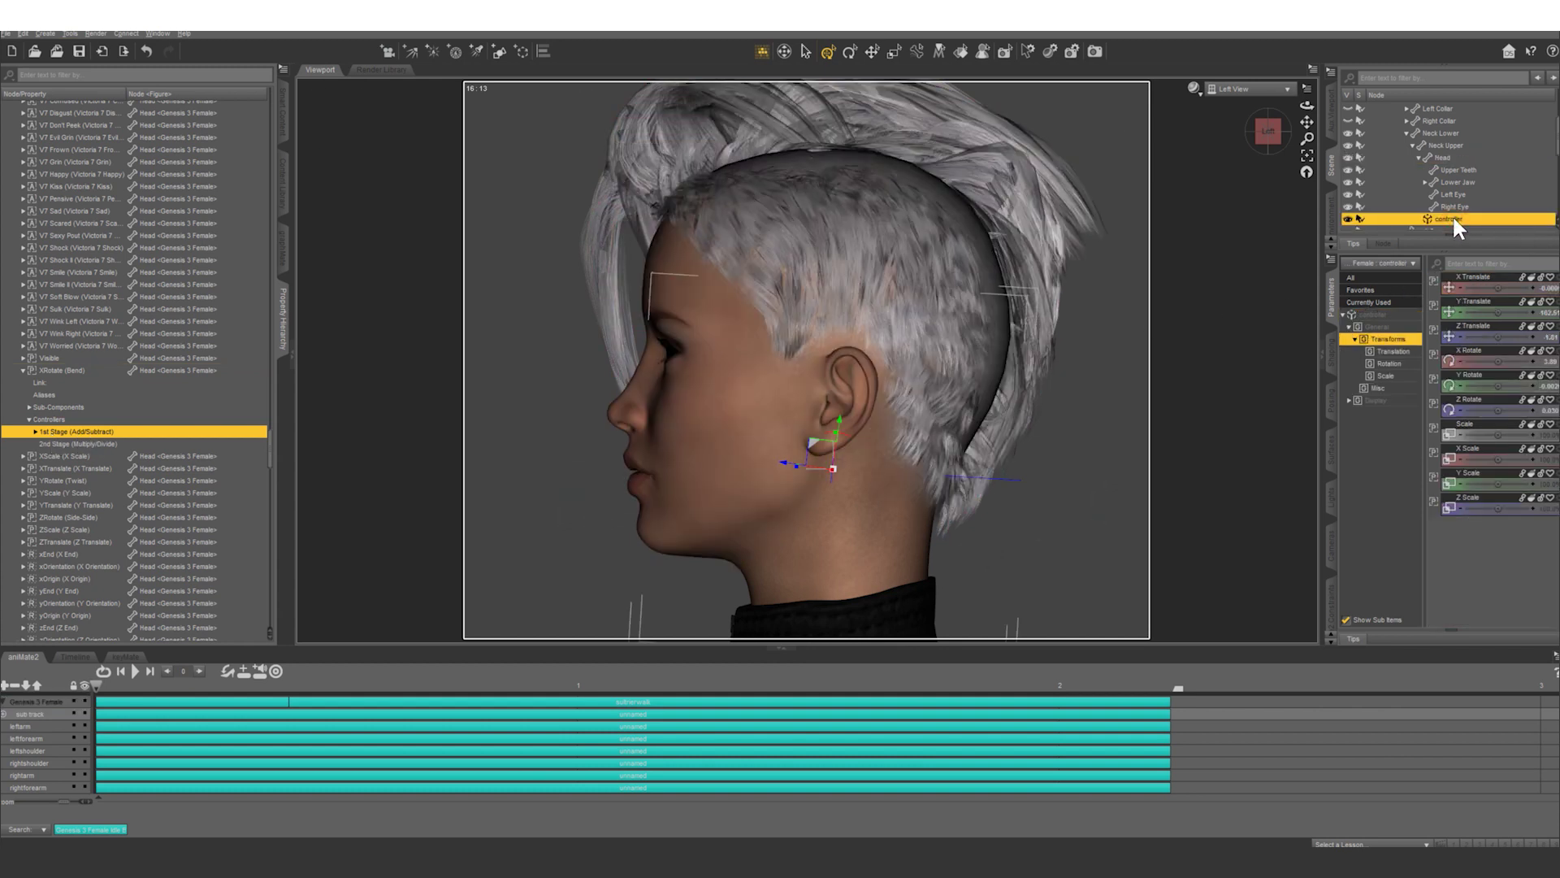
left_click(1391, 364)
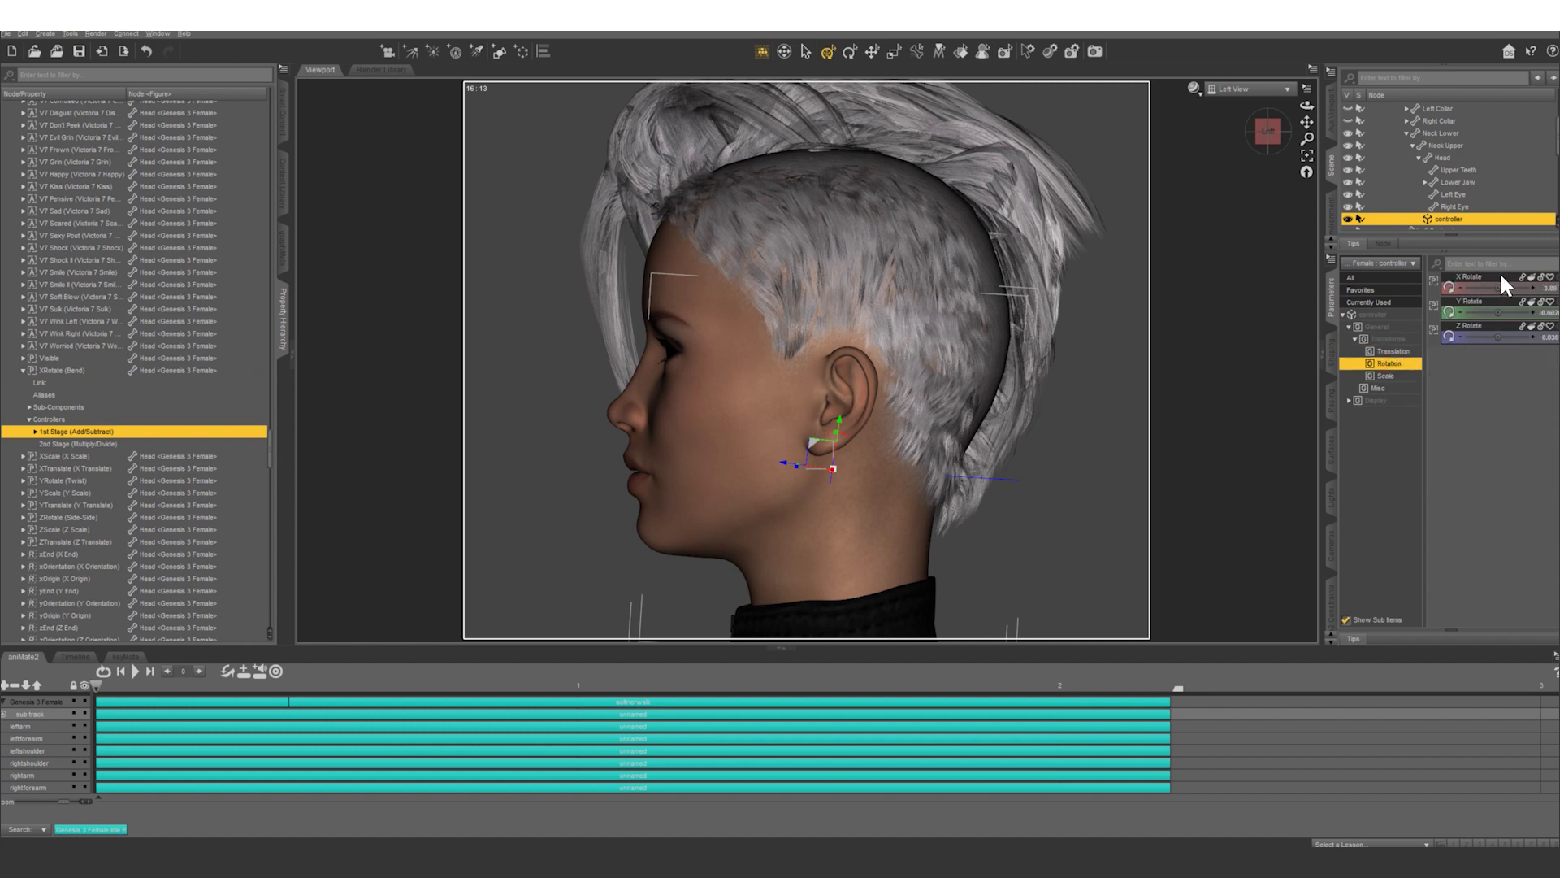
left_click_drag(1500, 271, 86, 432)
Check the X Rotate link on Bend, then expand the Head's Twist property to its 1st Stage
left_click(35, 432)
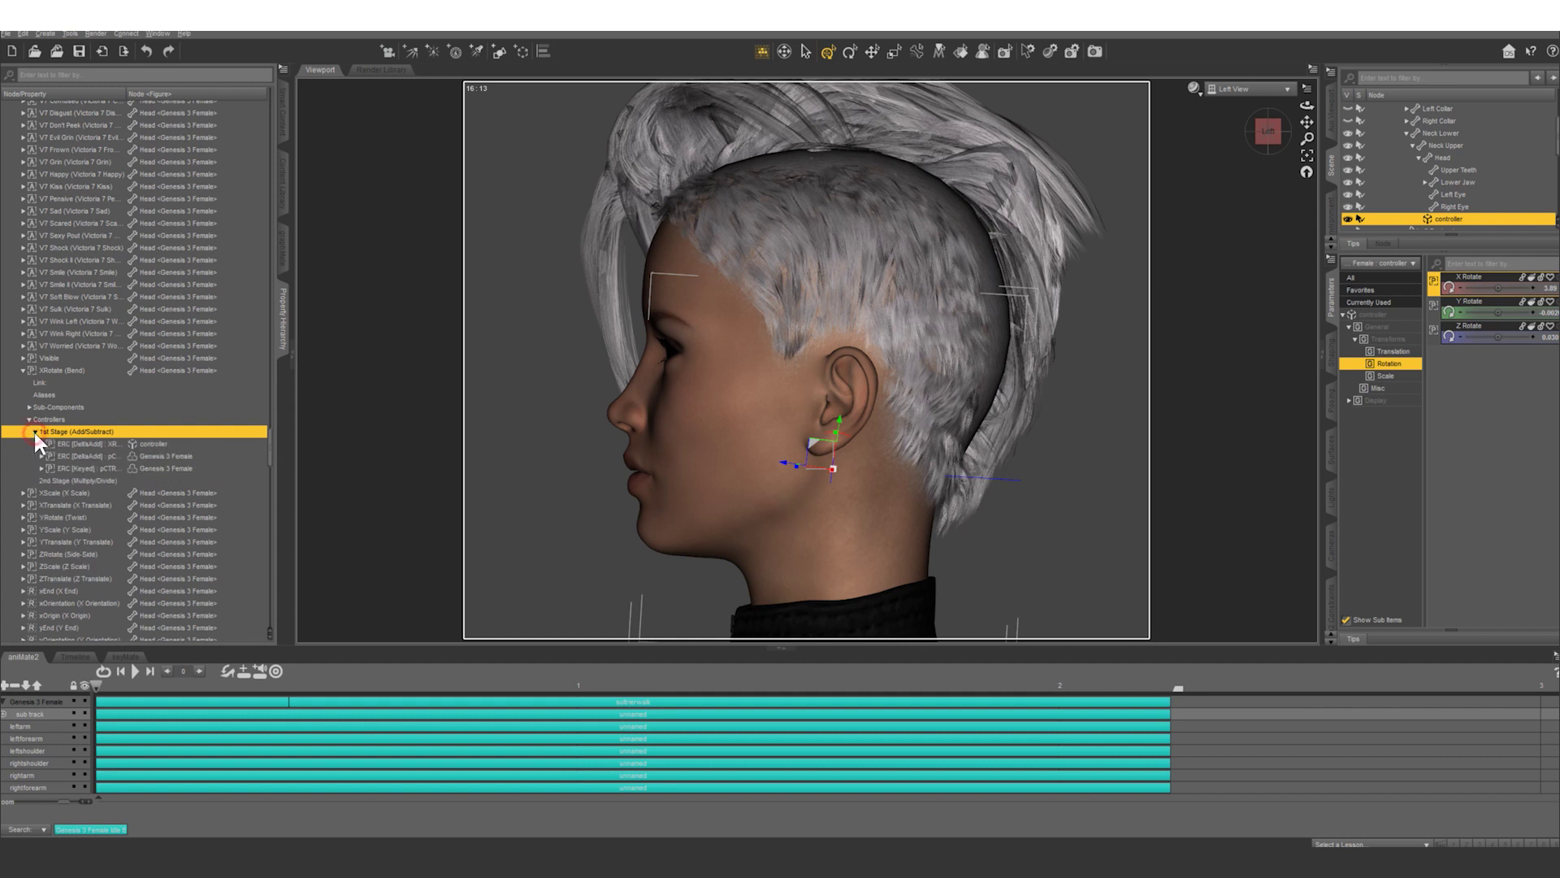
left_click(150, 446)
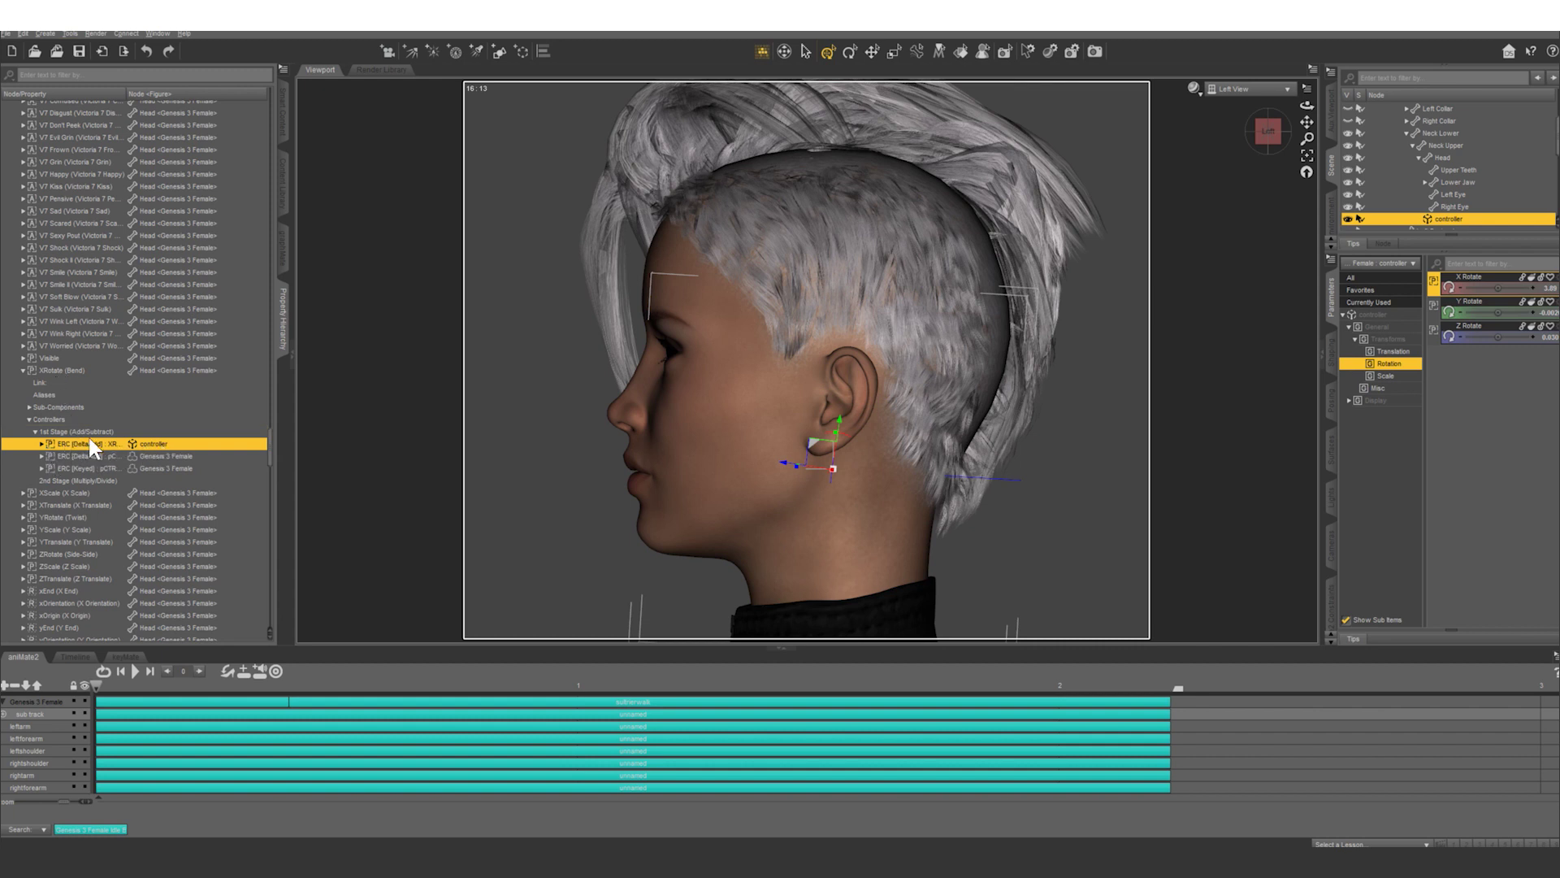
left_click(1444, 157)
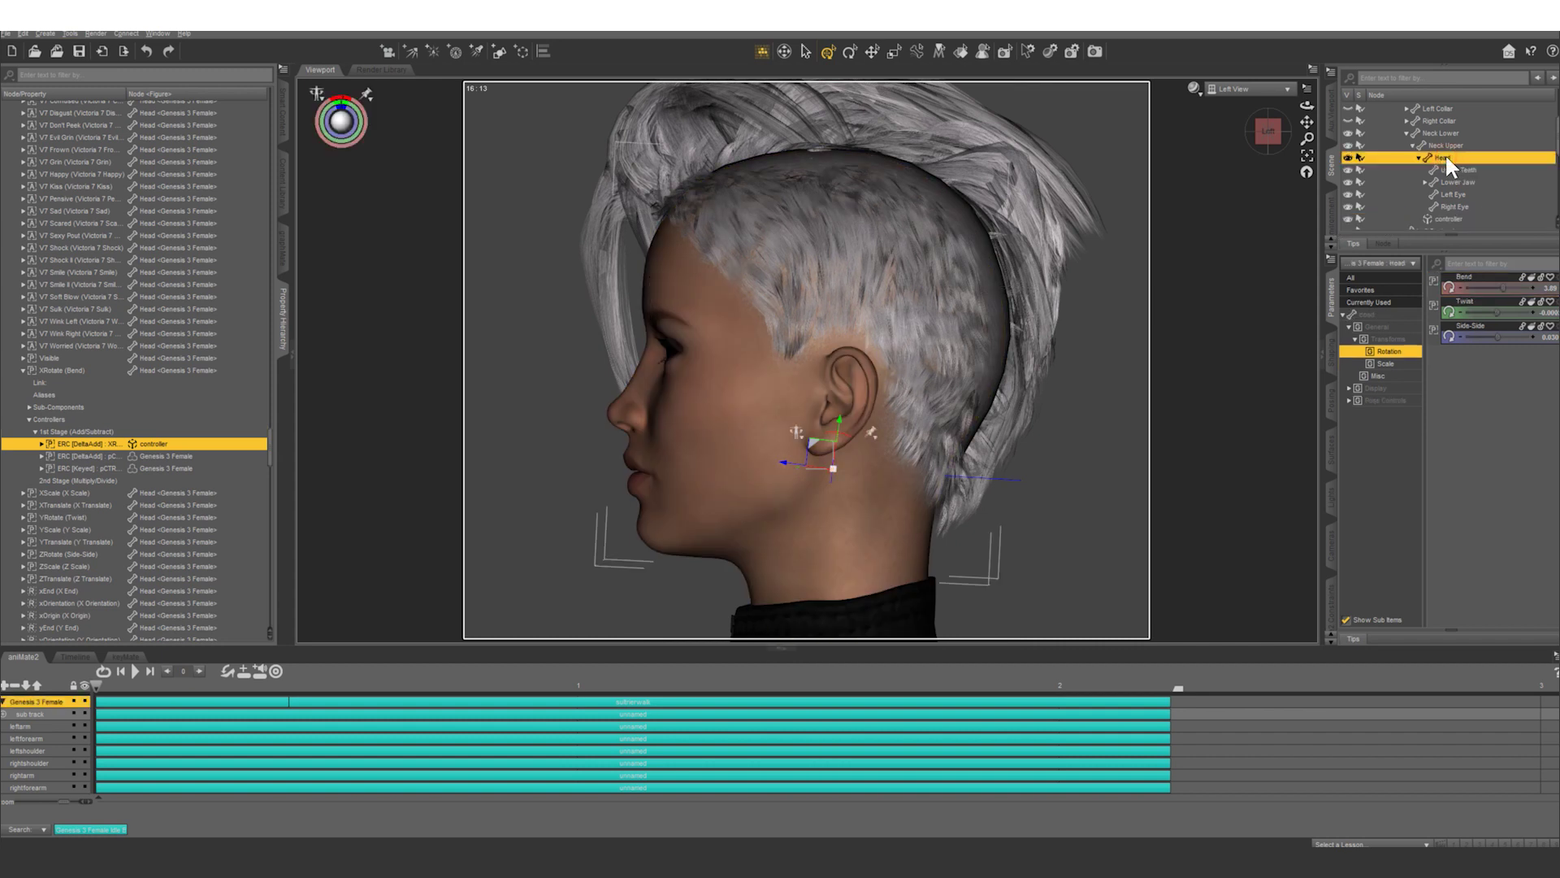
right_click(1470, 297)
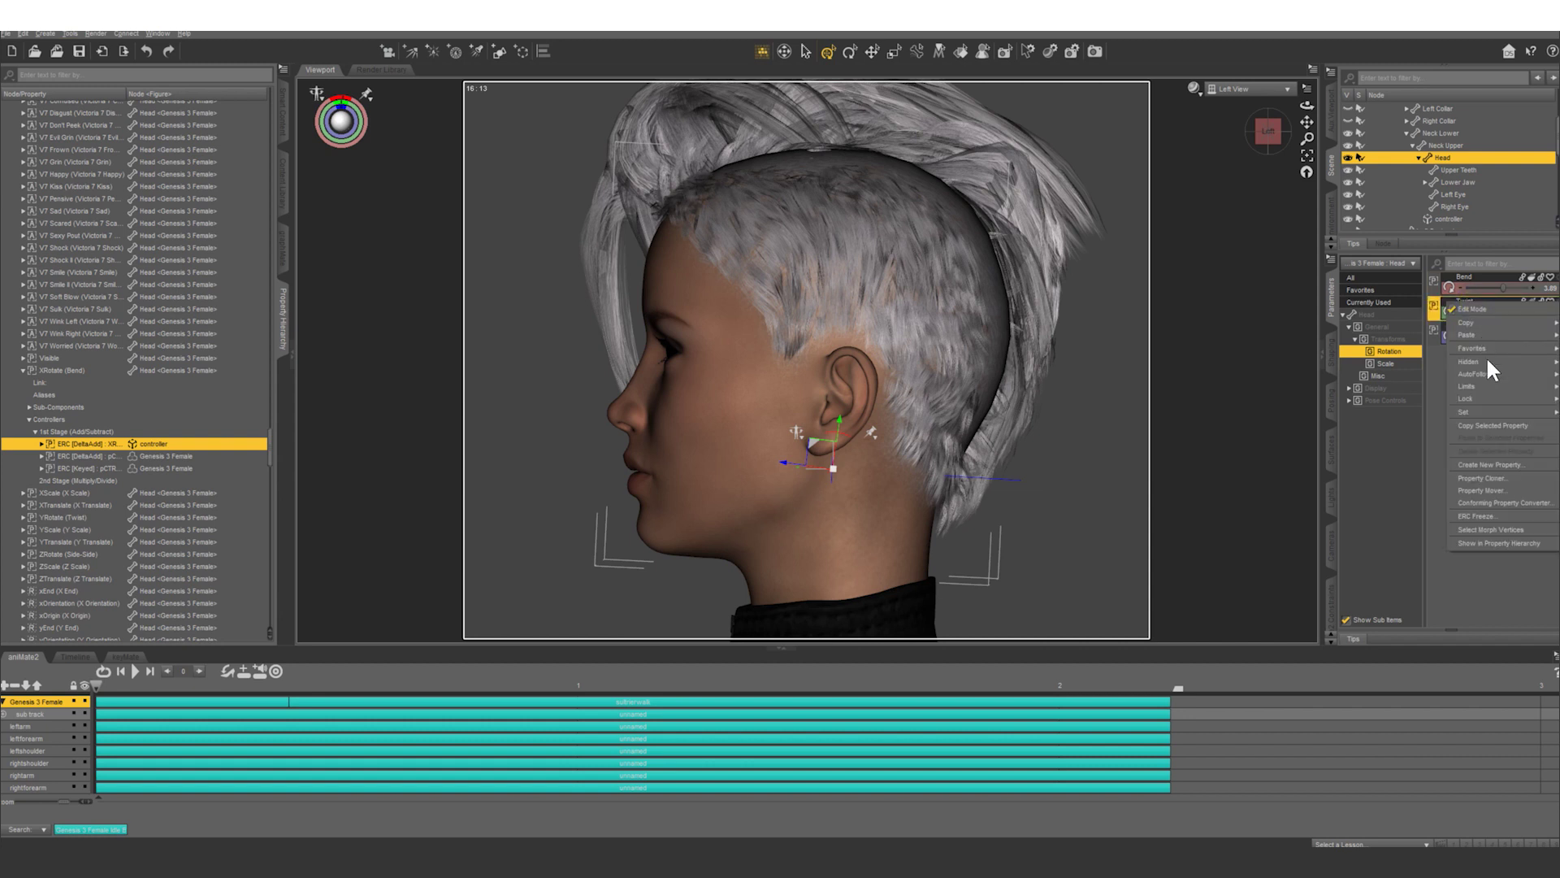
left_click(1505, 543)
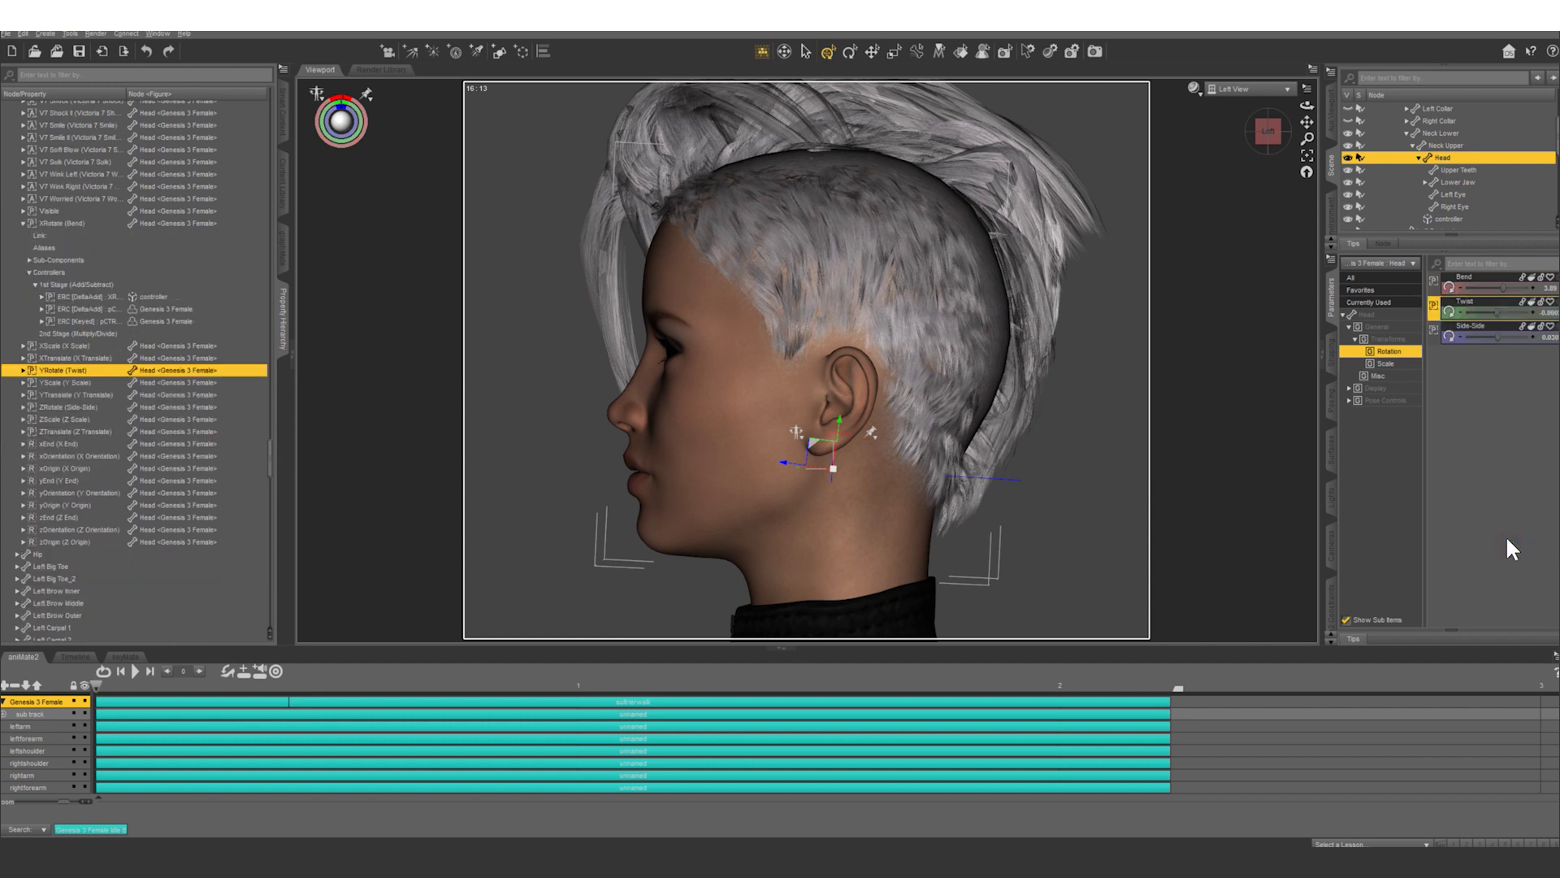
left_click(22, 370)
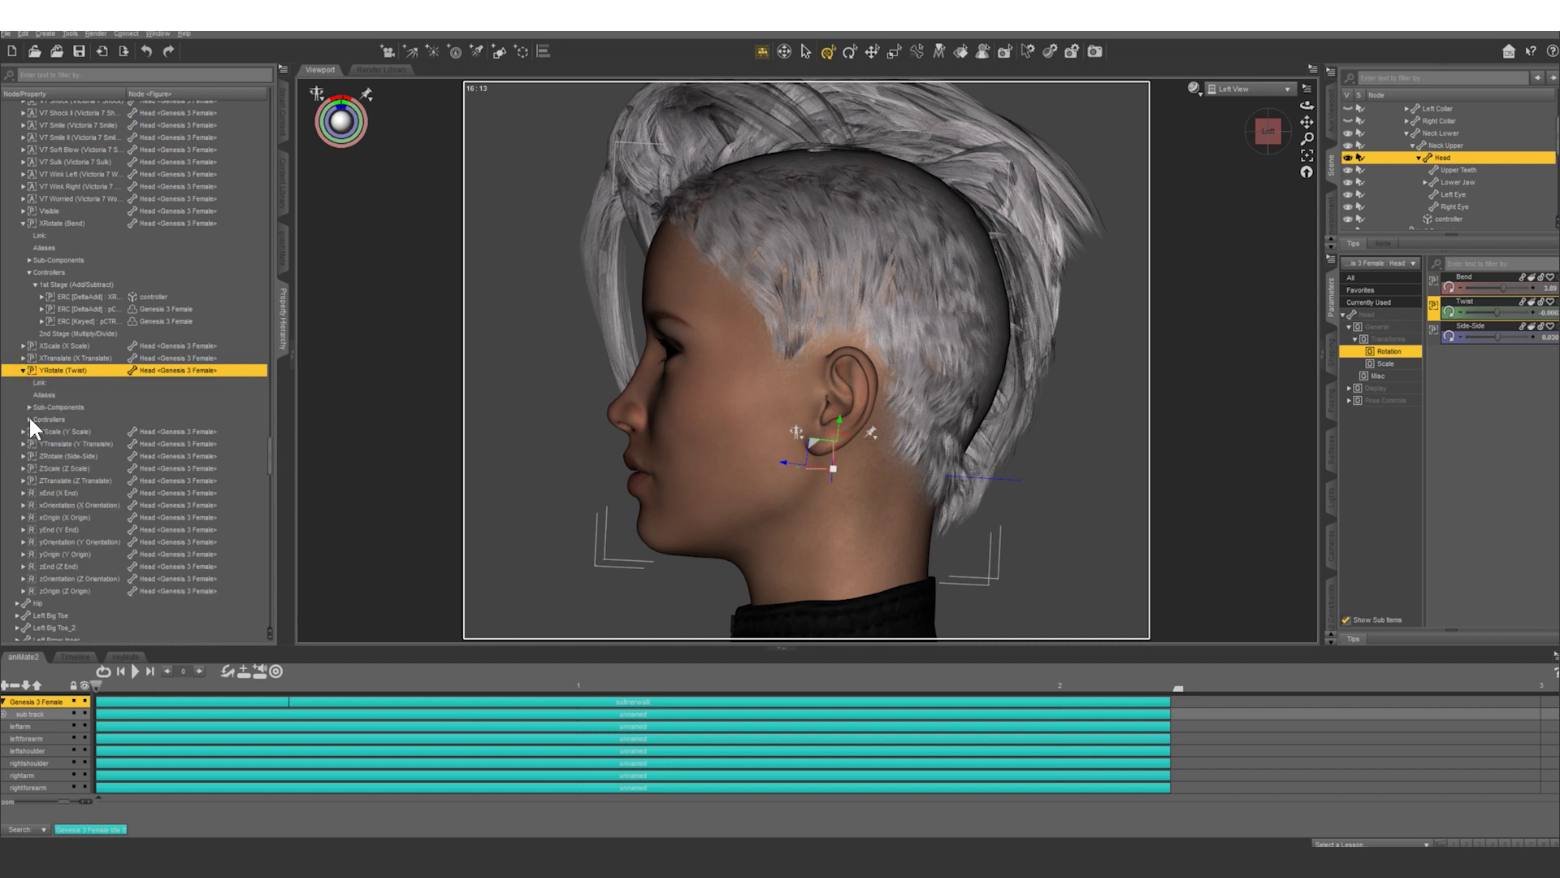
left_click(28, 419)
left_click(56, 431)
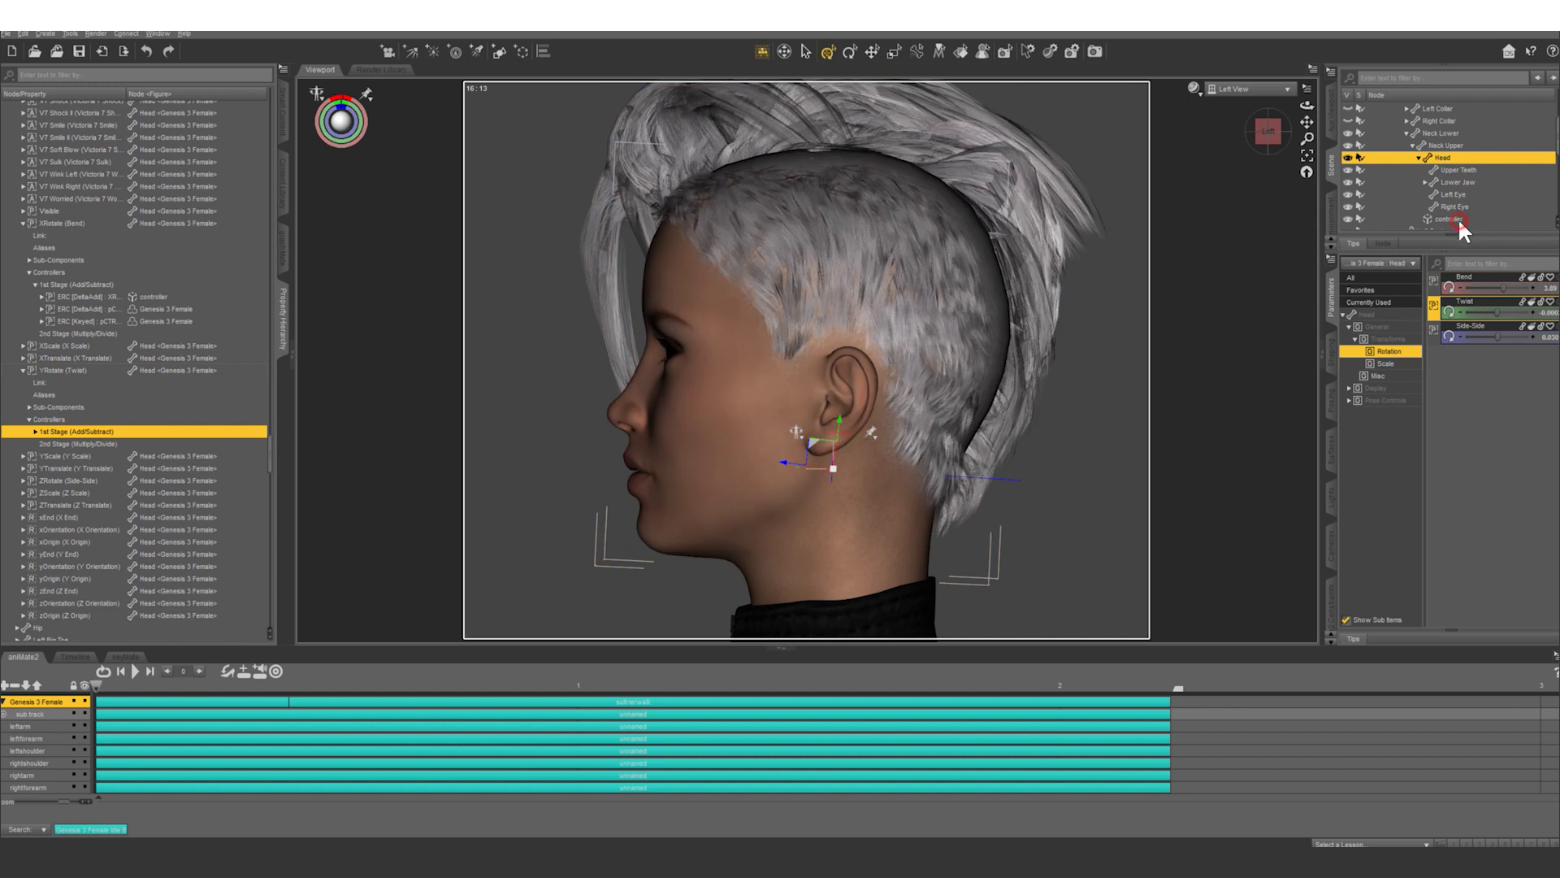
Link the controller null's Y Rotate to the Twist 1st Stage and confirm the new entry
left_click(1458, 217)
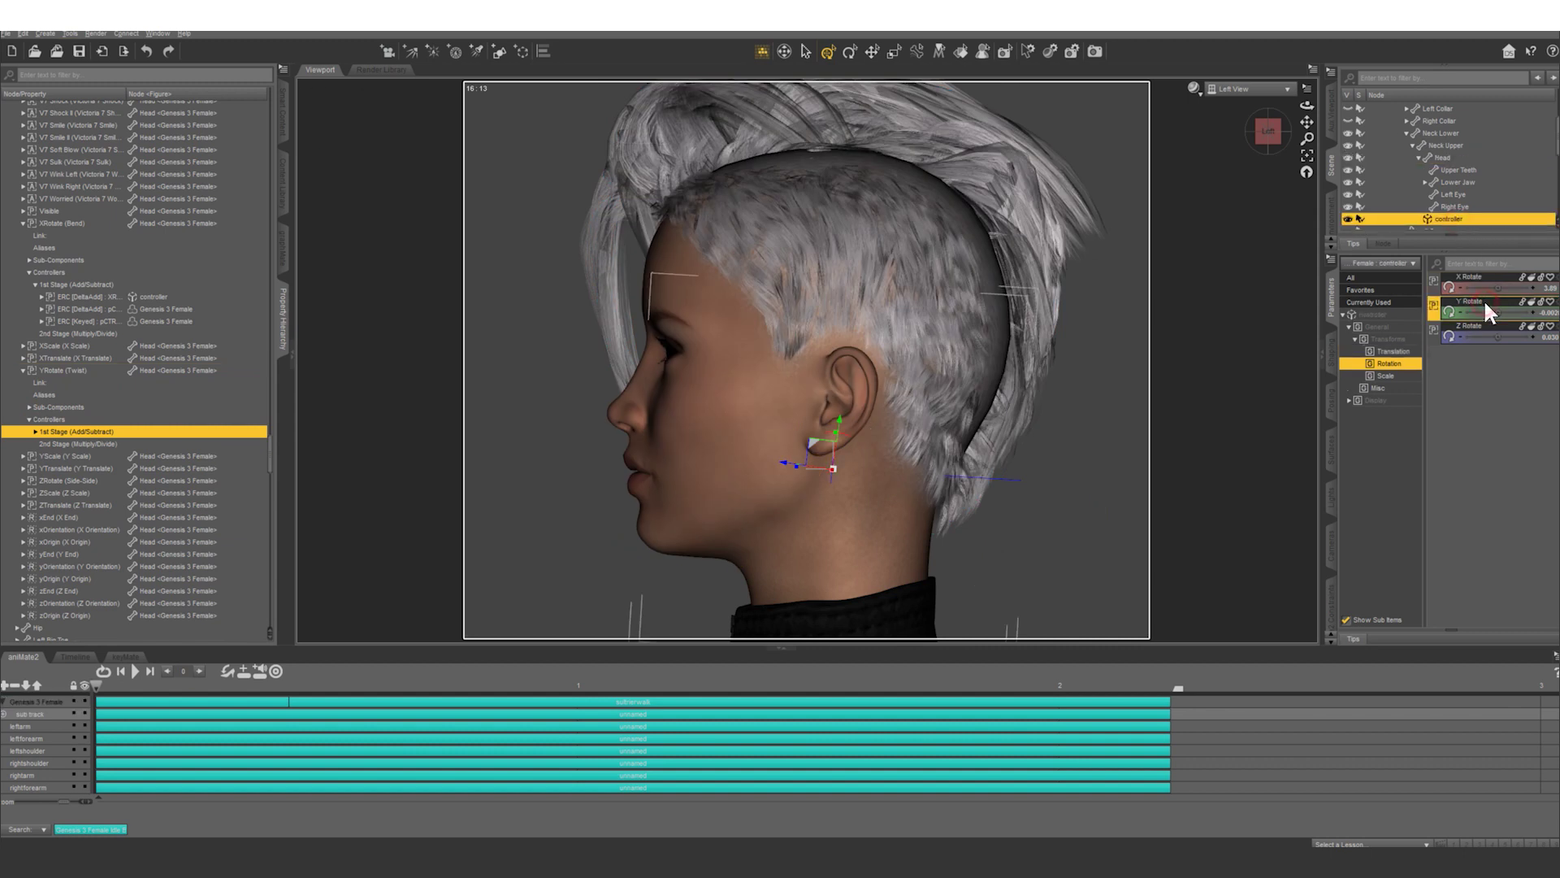
left_click_drag(1484, 300, 85, 432)
left_click(35, 432)
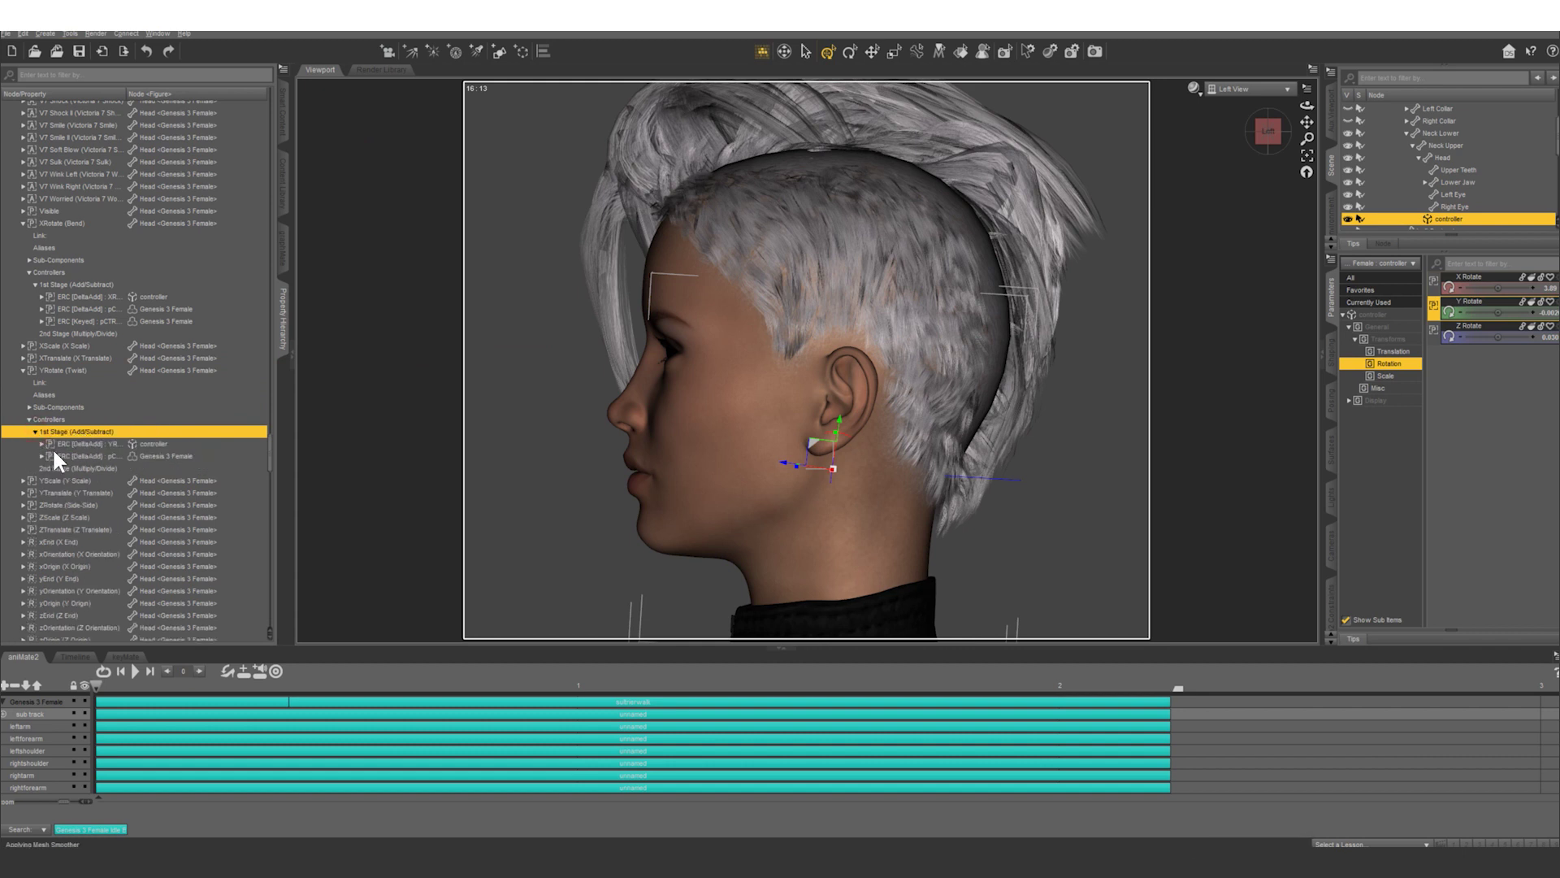
left_click(156, 444)
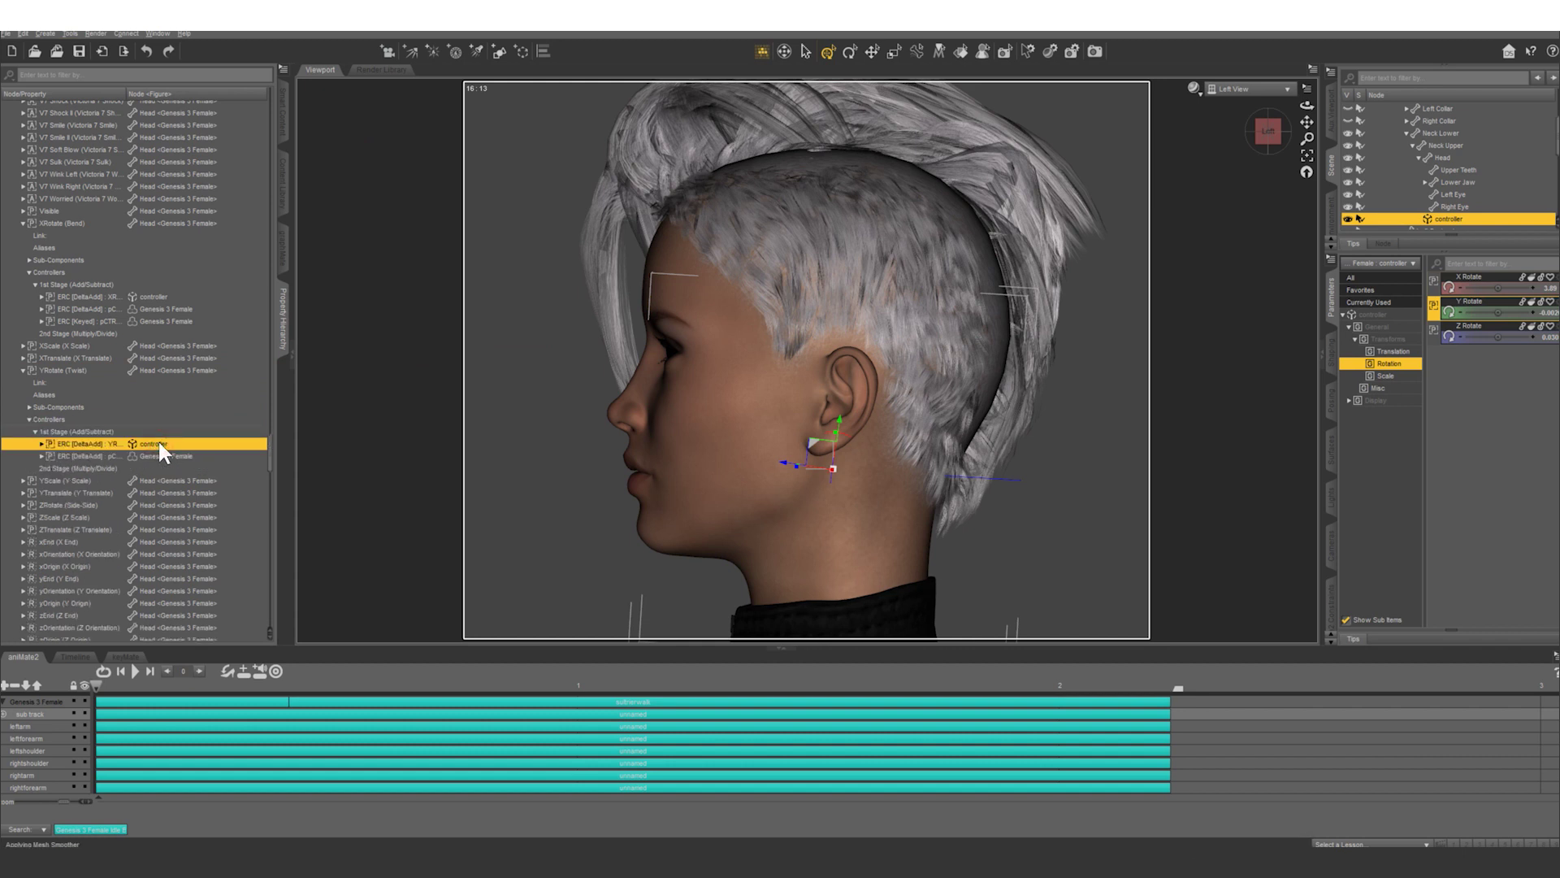
Create a new null named 'target' in Perspective view
left_click(1243, 89)
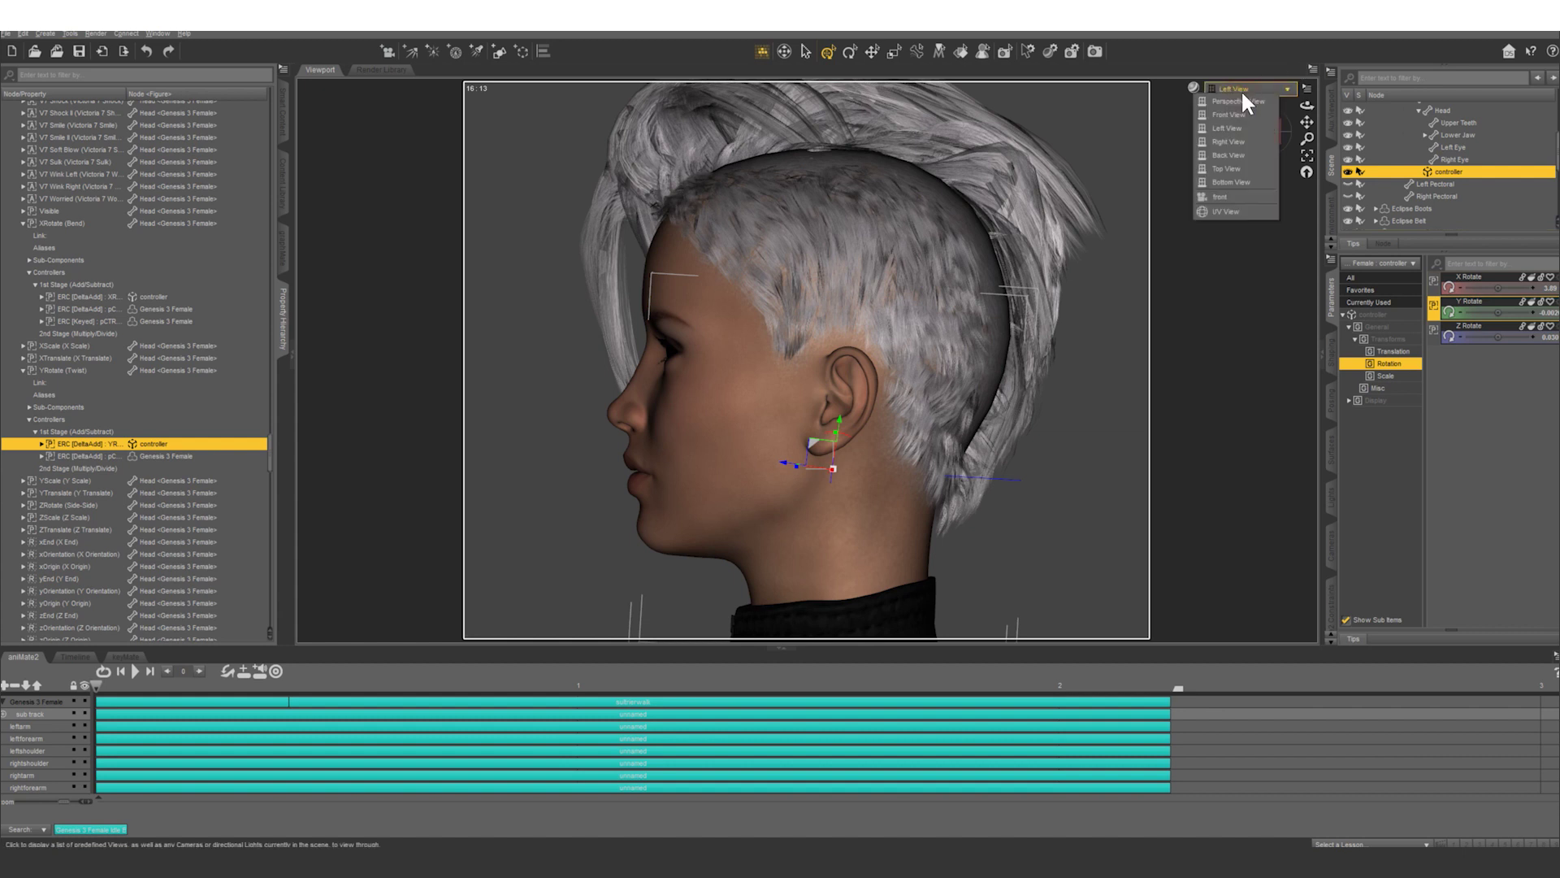
left_click(1237, 101)
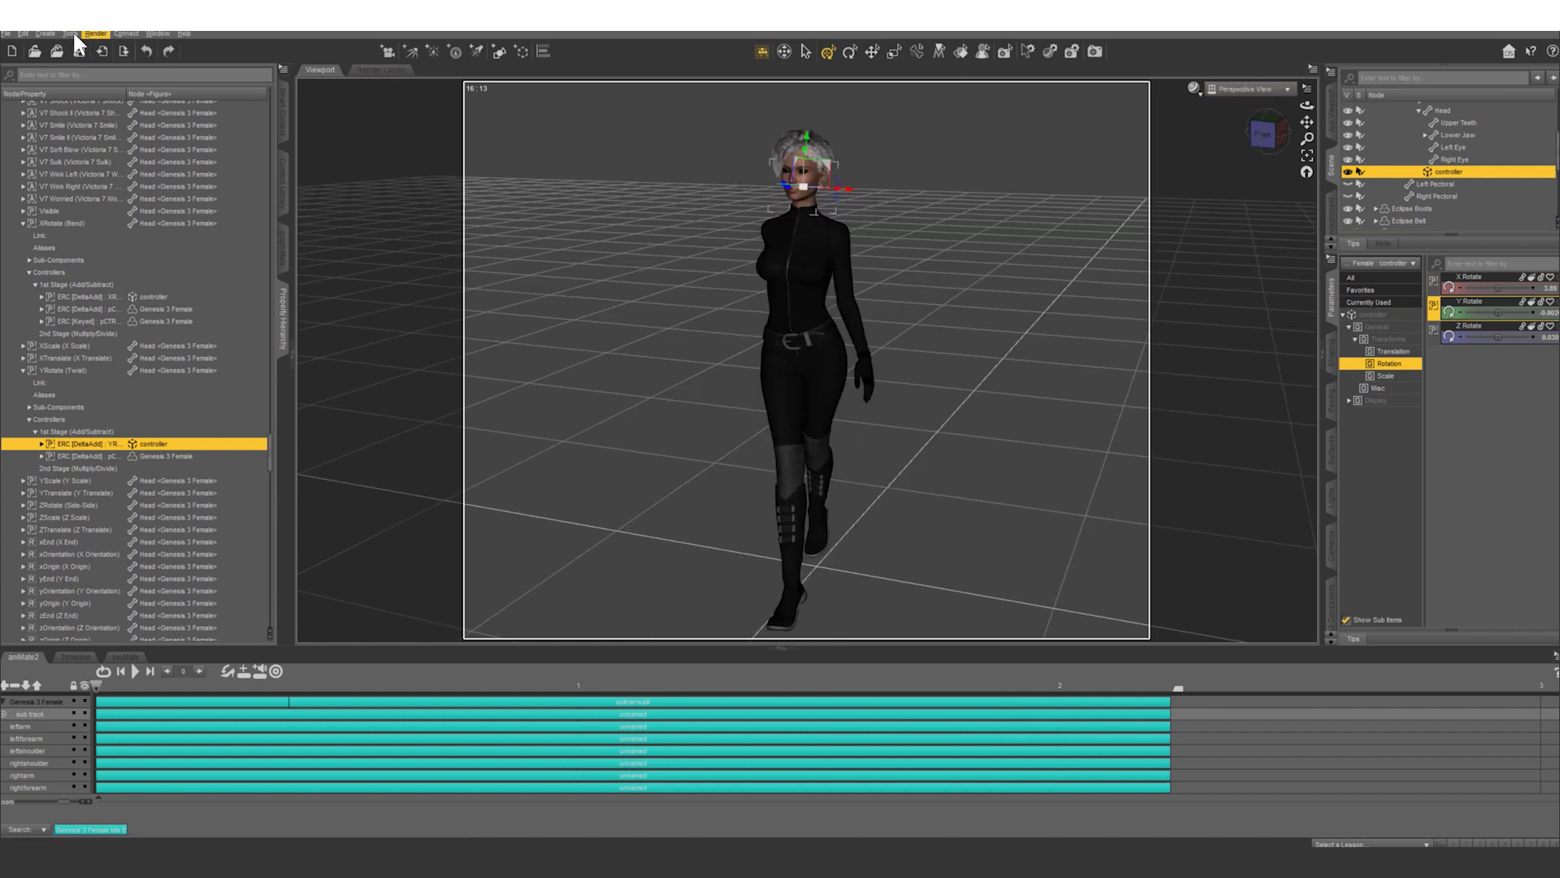
left_click(44, 34)
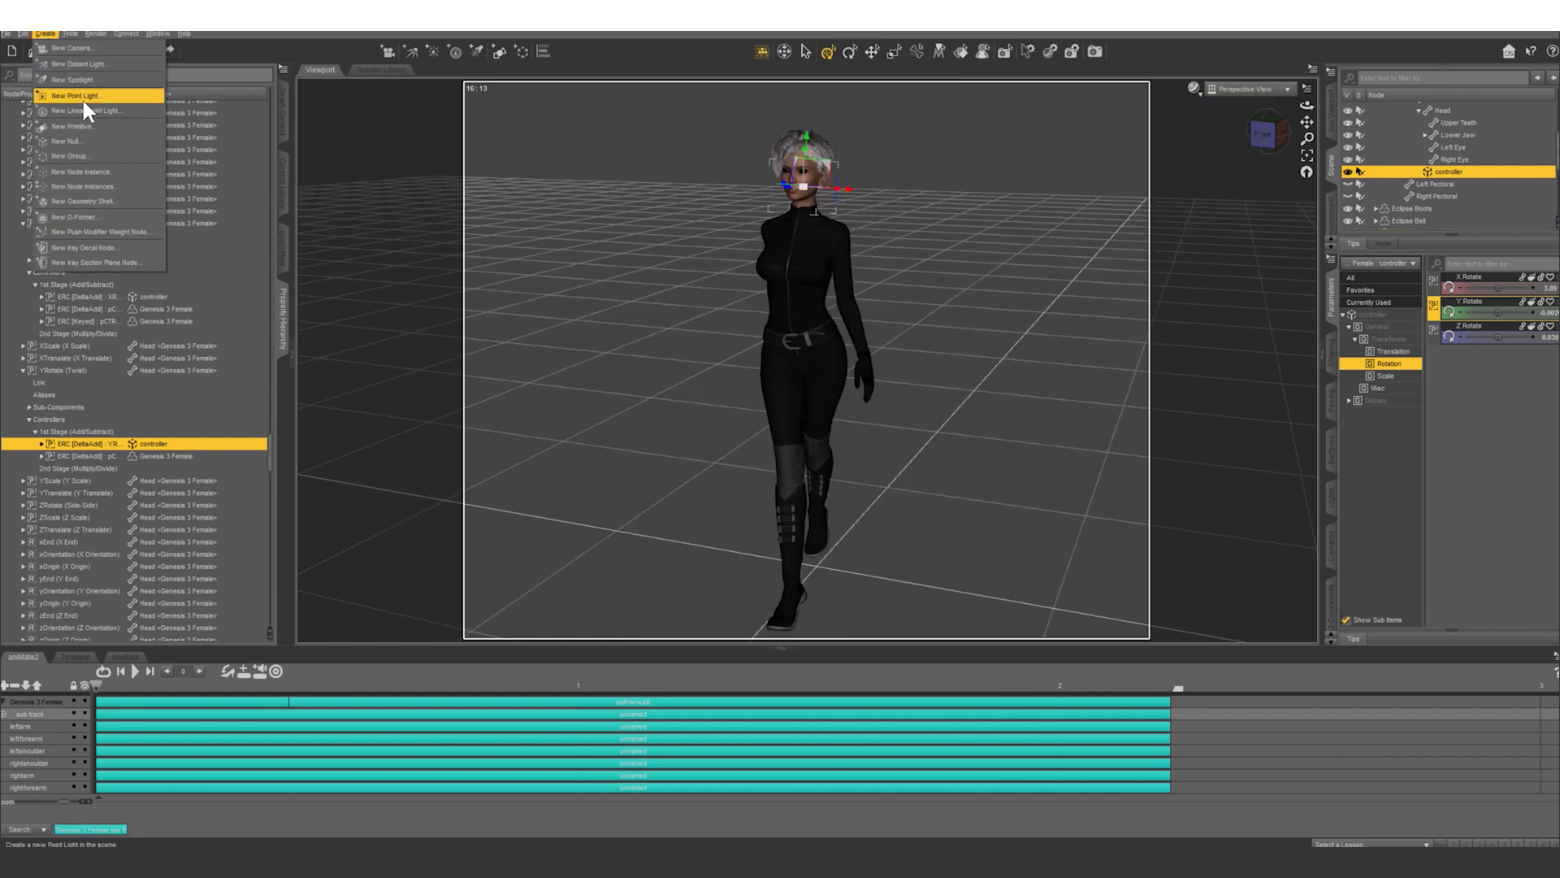
left_click(81, 140)
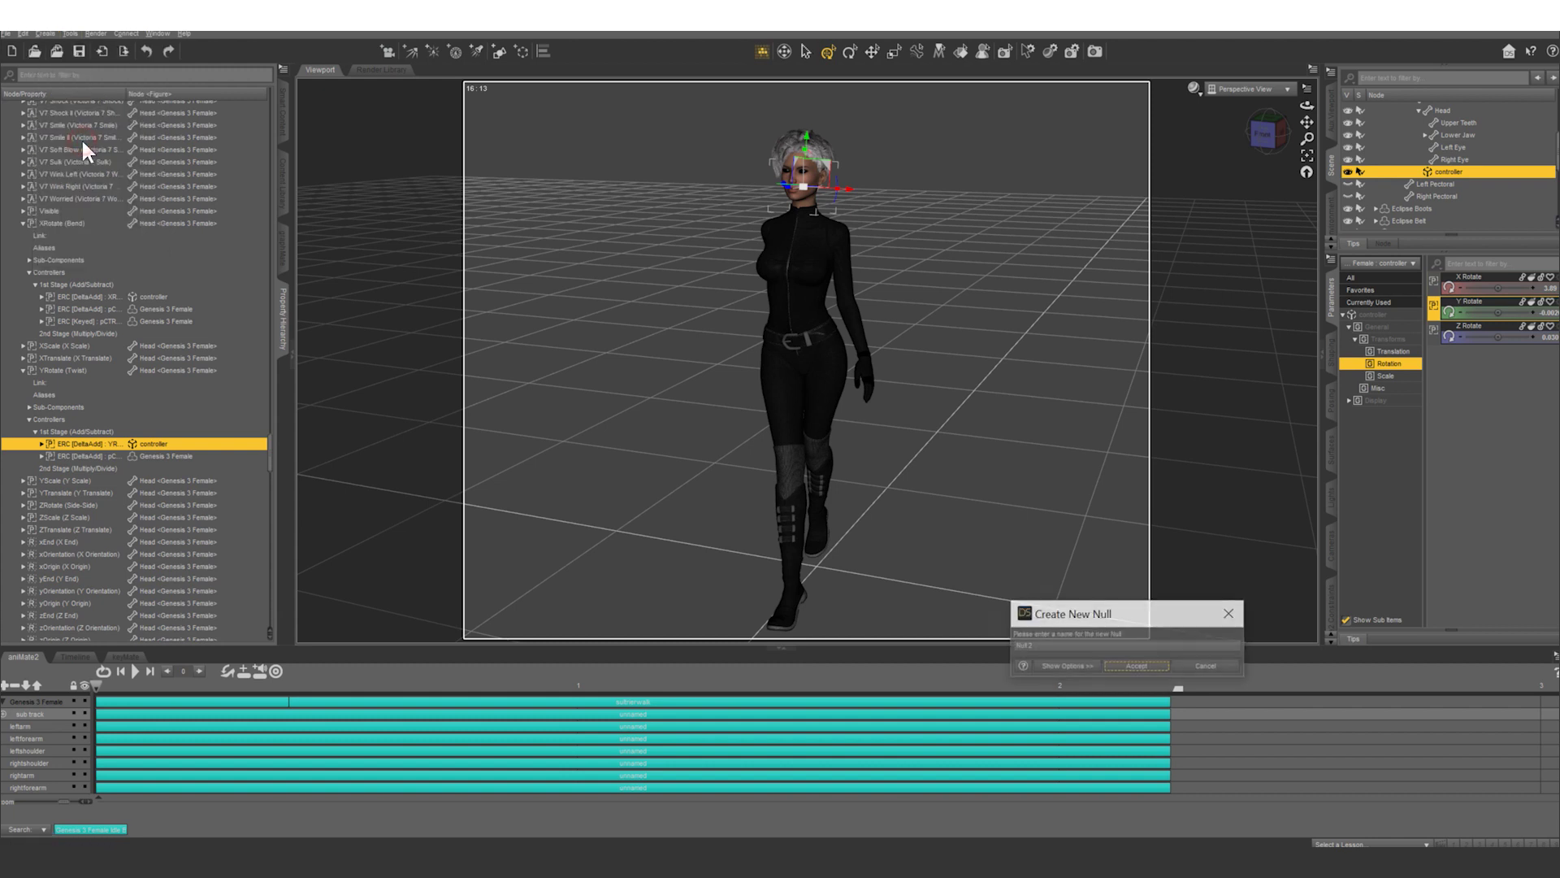
triple_click(1075, 645)
type("ta")
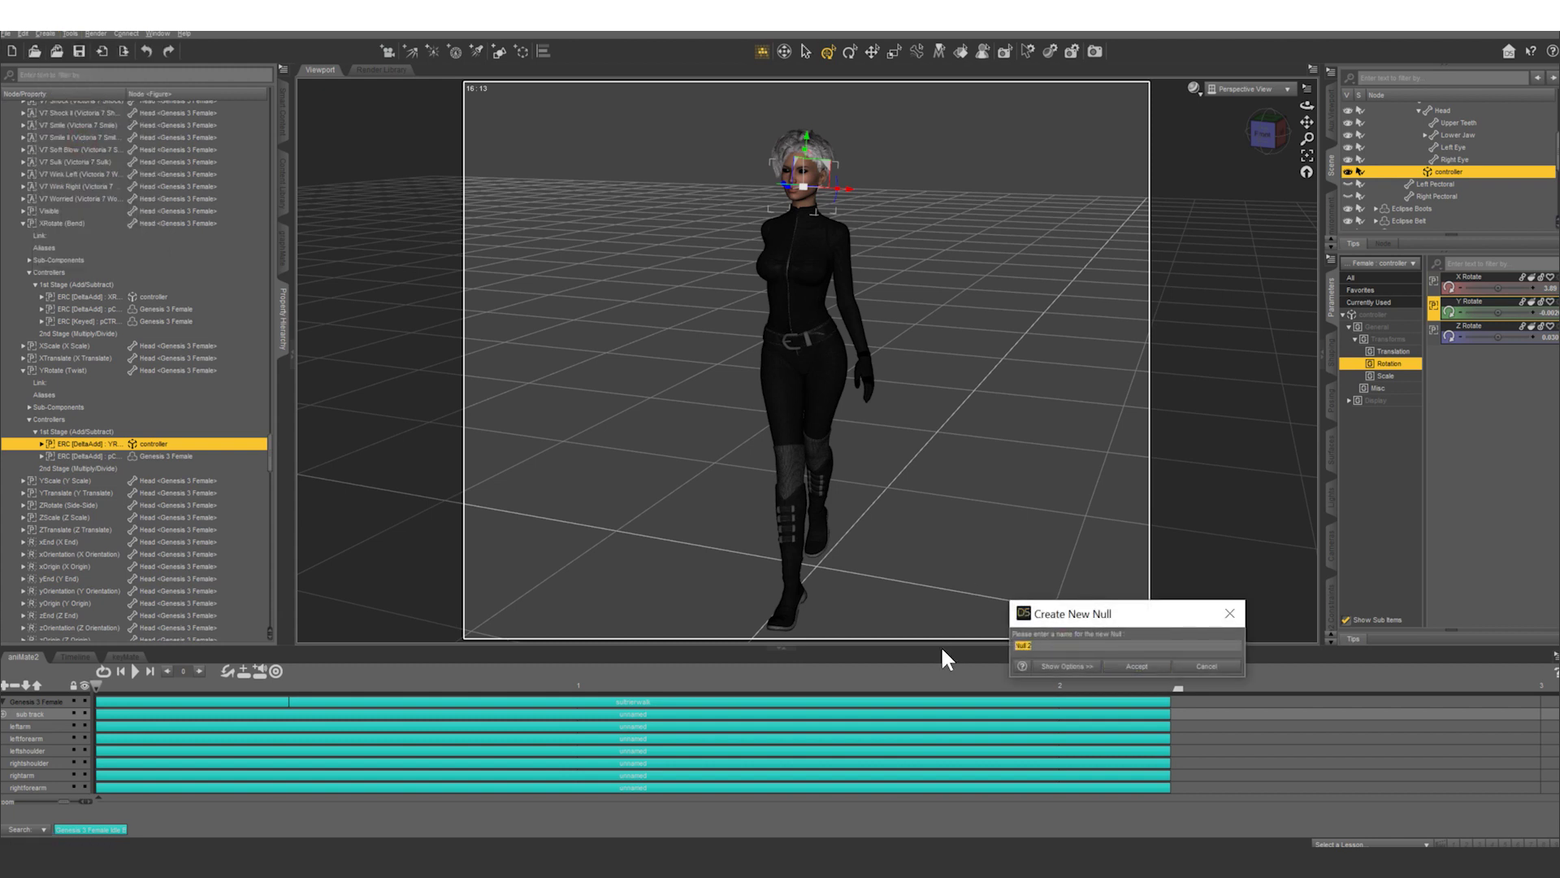
type("rget")
key("Return")
Raise the target null above the head in Front view and move it forward in Left view
left_click(1252, 89)
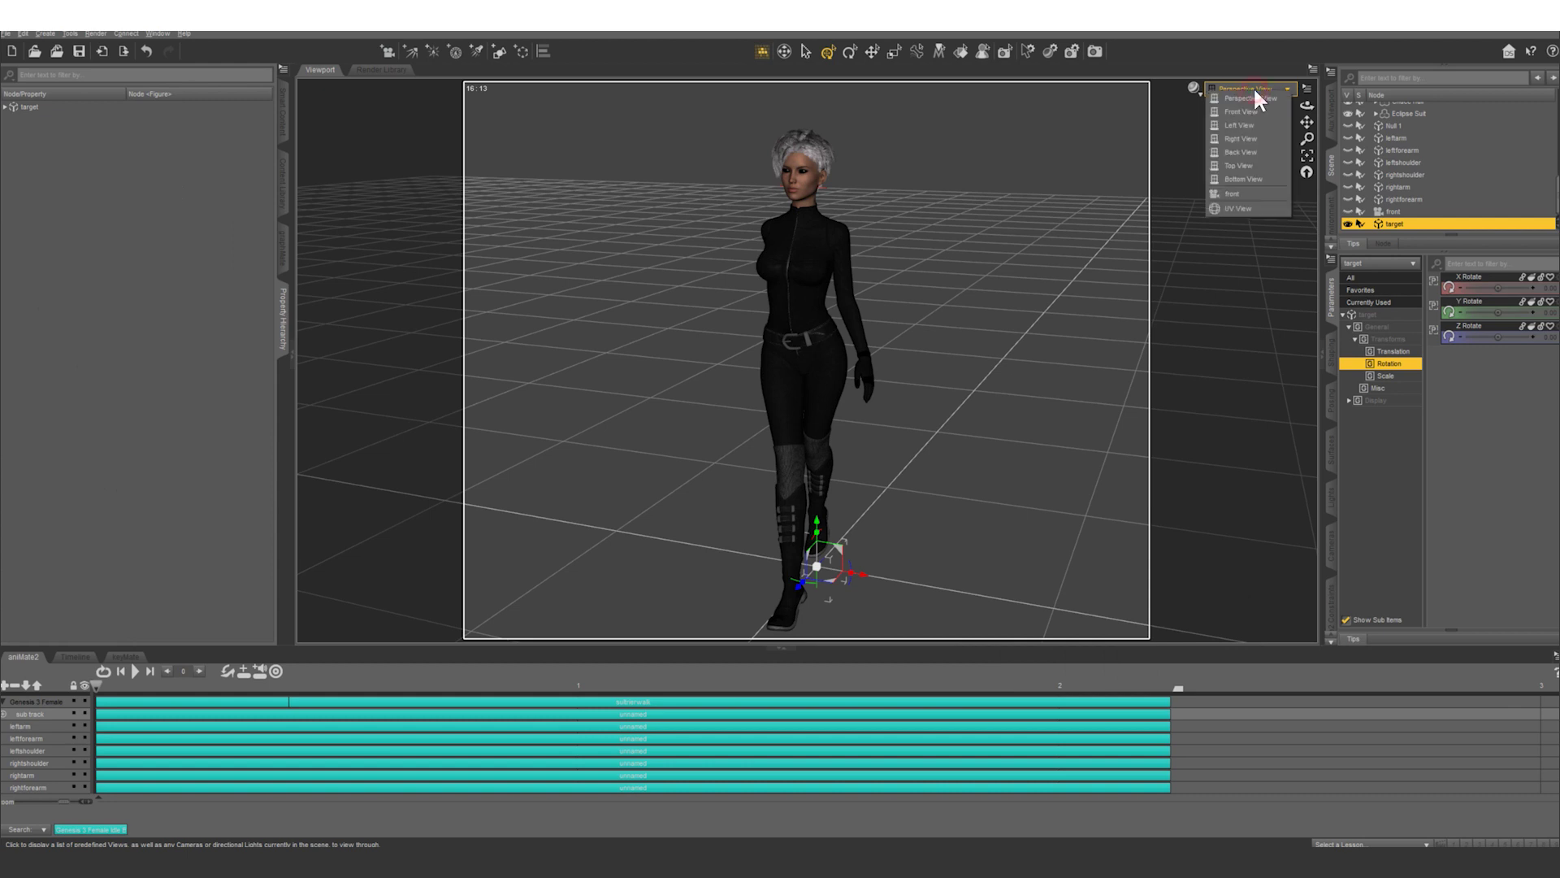
left_click(1262, 113)
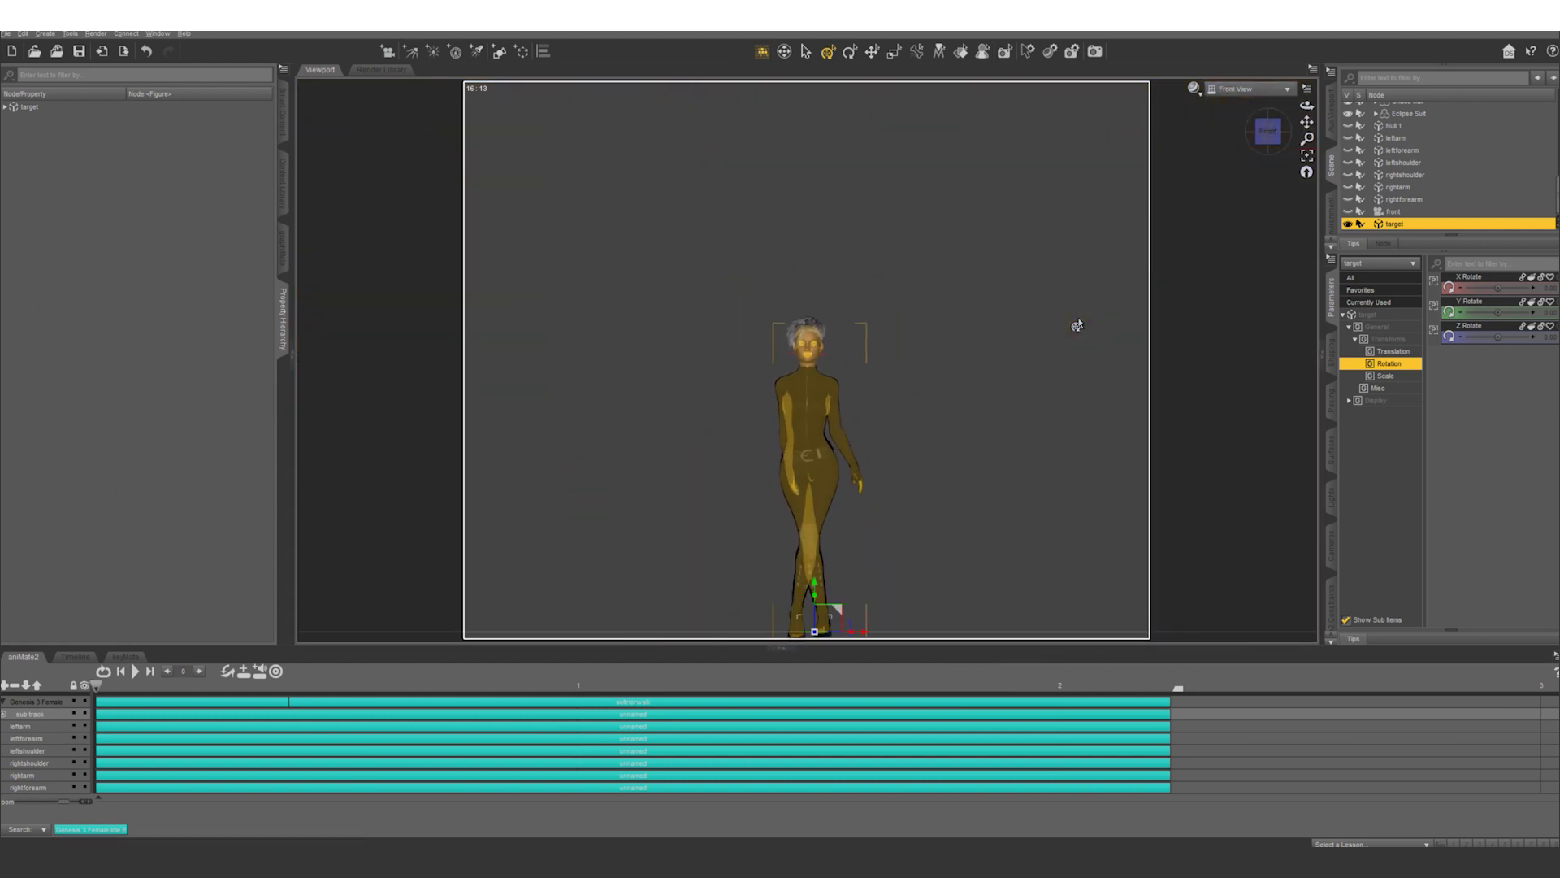
left_click_drag(817, 561, 817, 312)
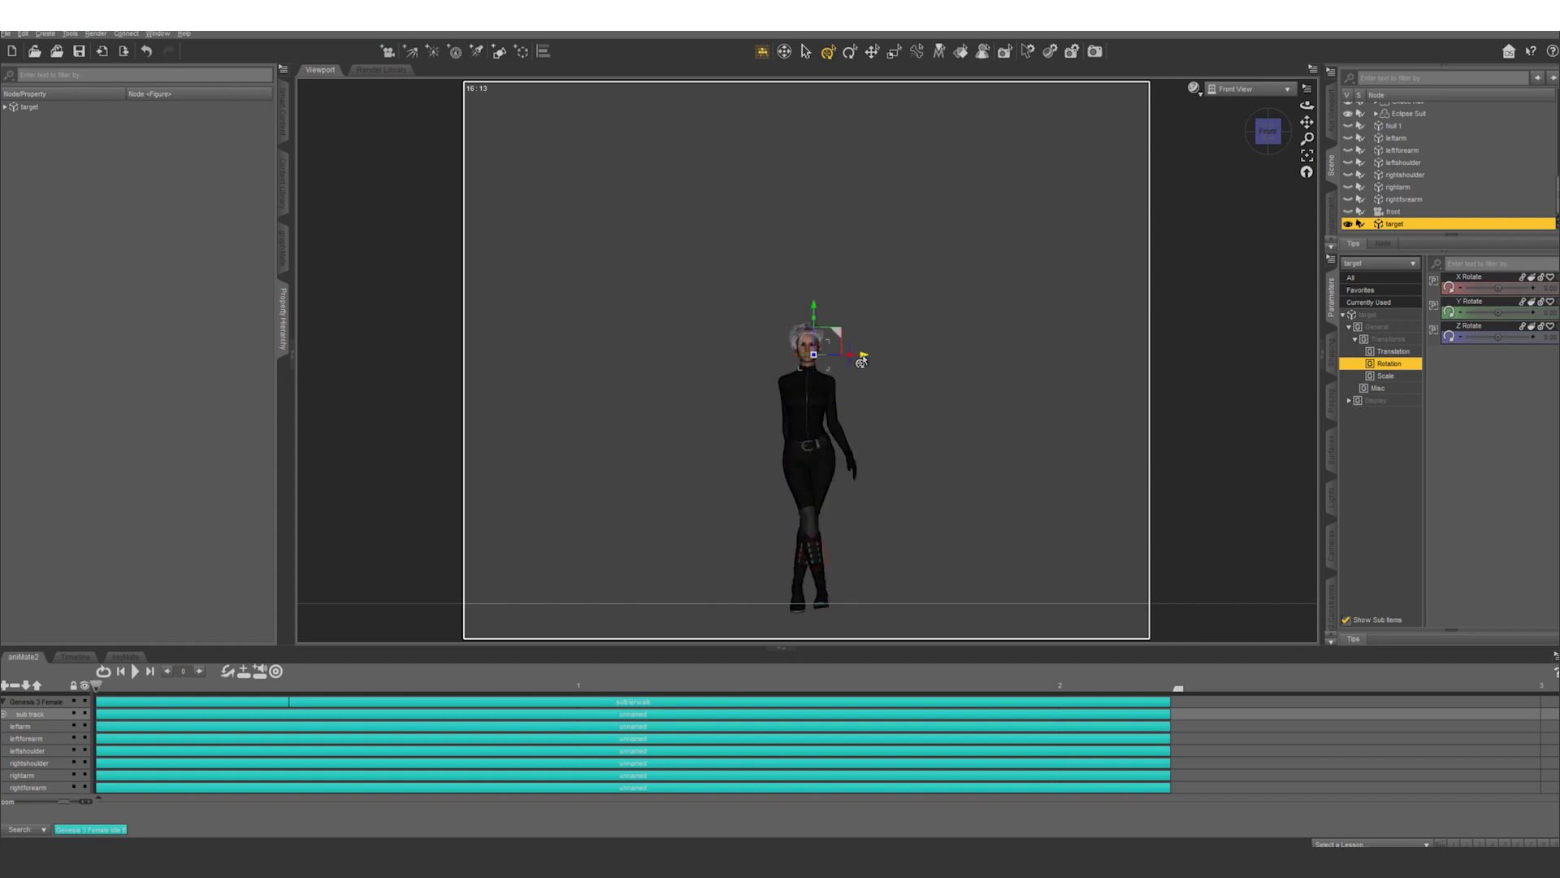
left_click(1239, 89)
left_click(1235, 123)
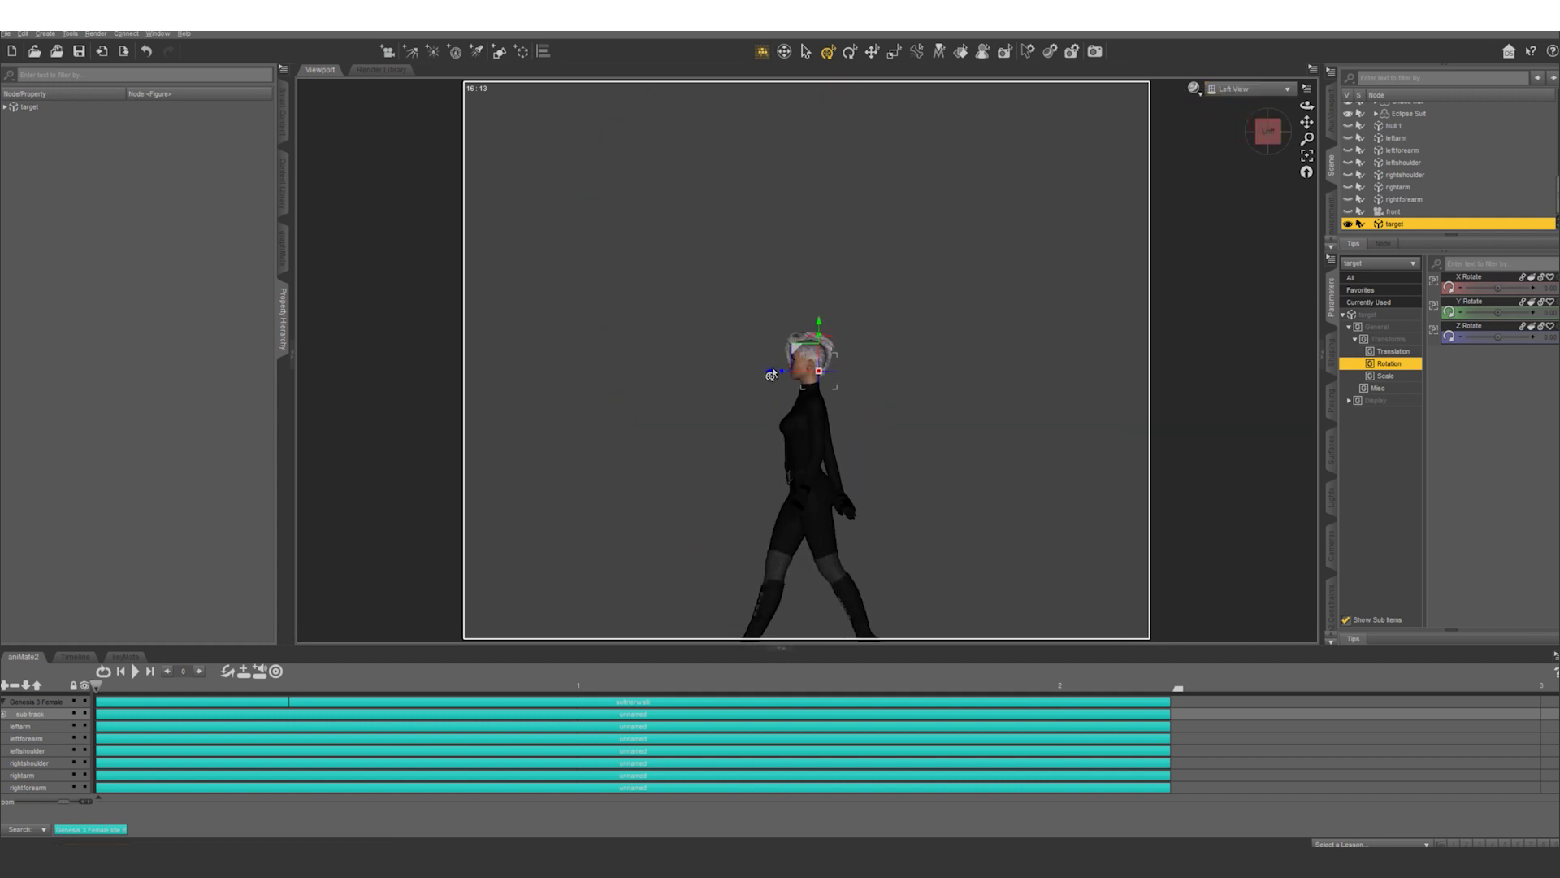
left_click_drag(767, 371, 224, 393)
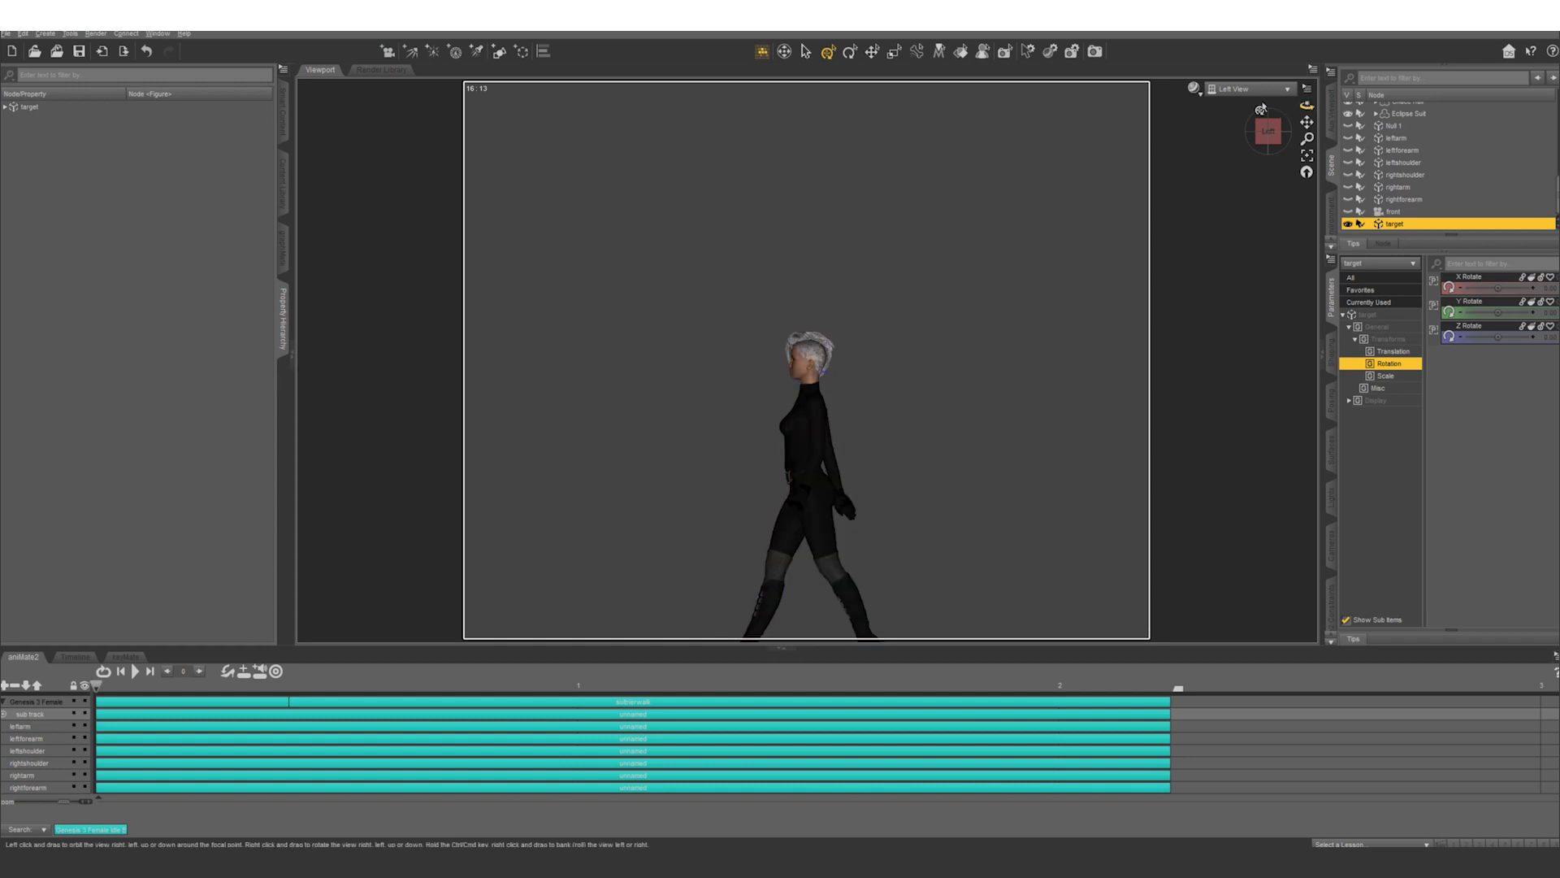
left_click(1260, 90)
left_click(1256, 98)
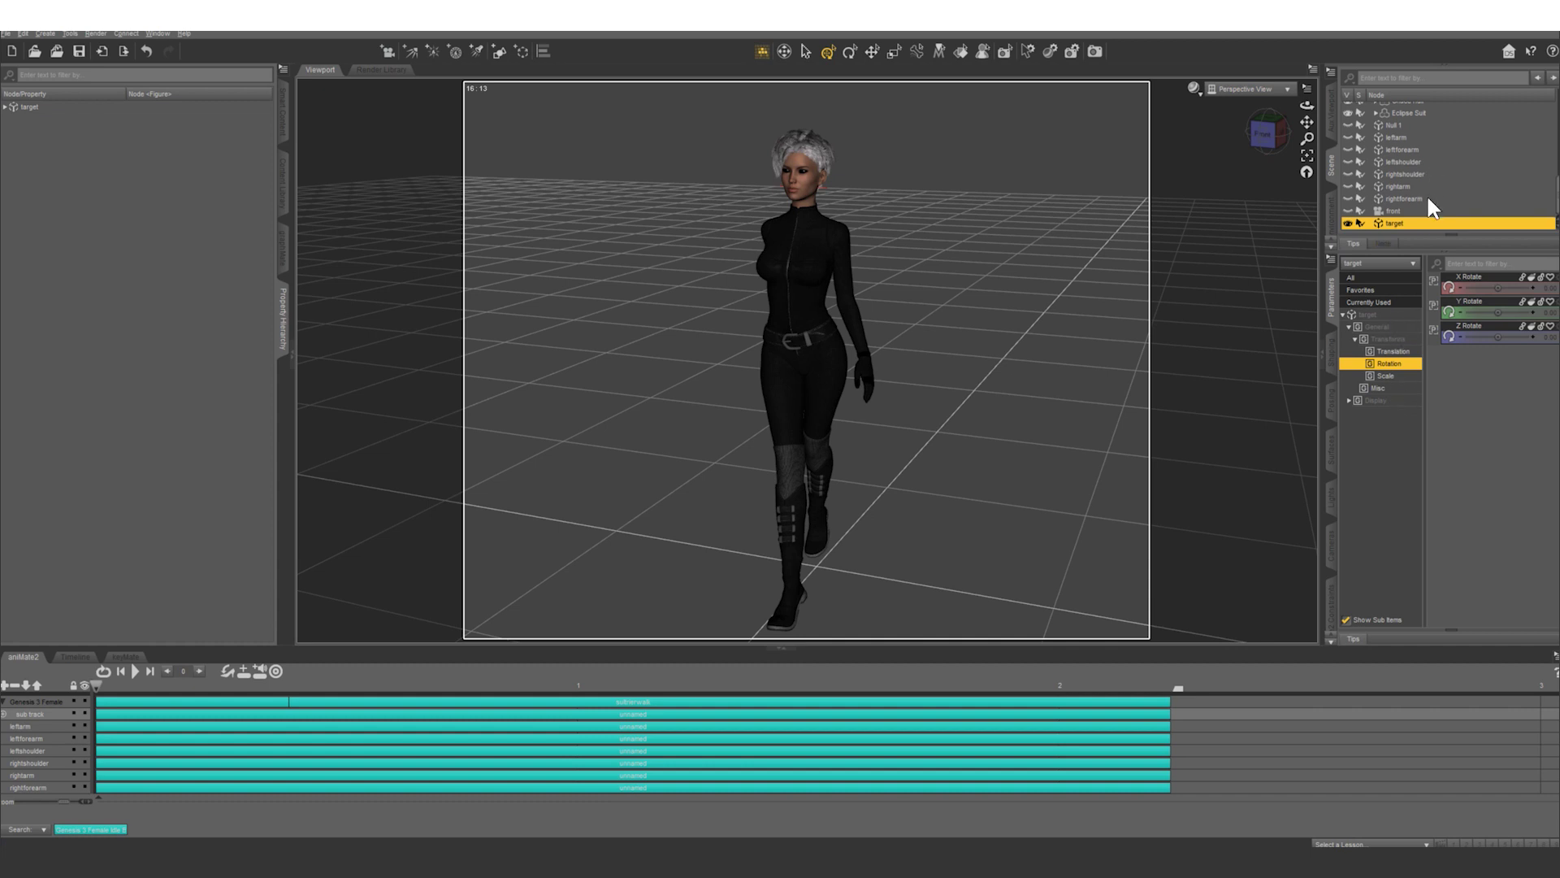
scroll(1417, 178, "up", 2)
scroll(1417, 178, "up", 1)
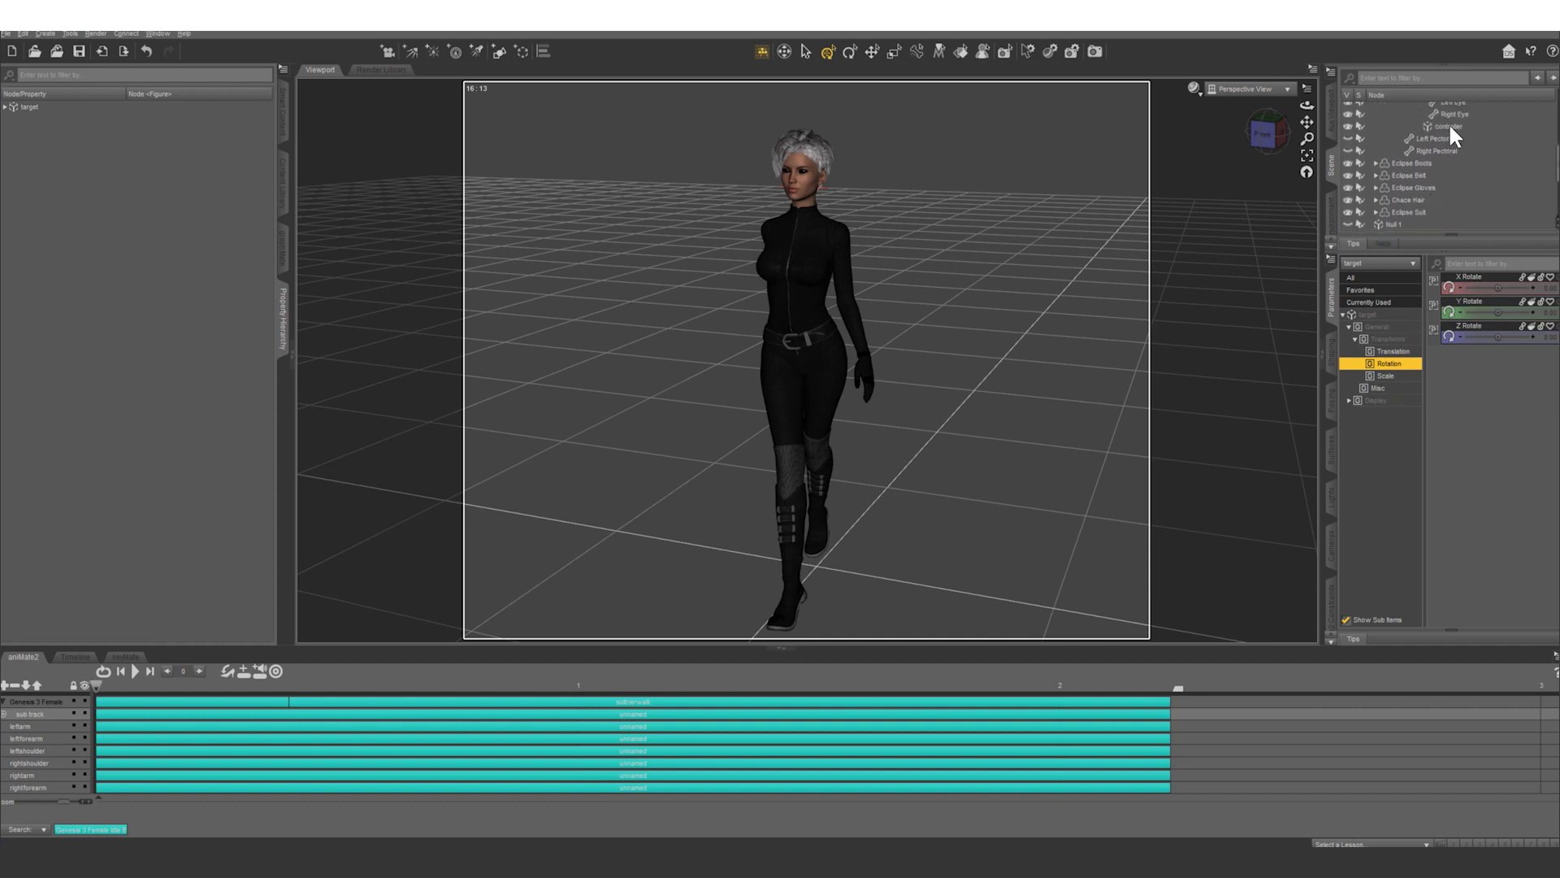
scroll(1452, 122, "up", 2)
Set the controller null's Point At property to the target node
left_click(1452, 192)
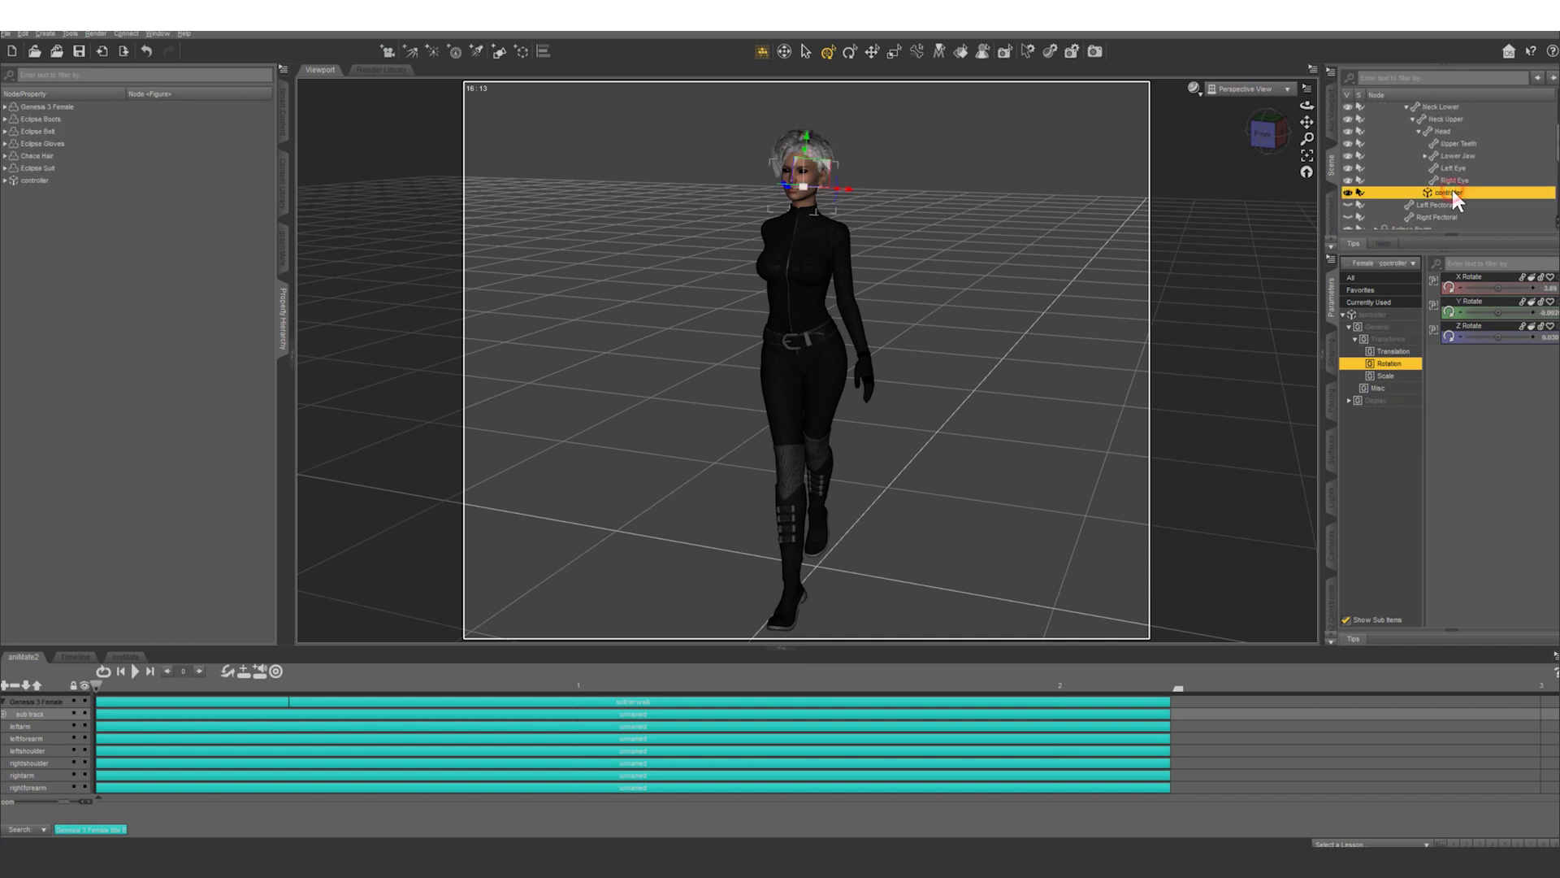
left_click(1380, 316)
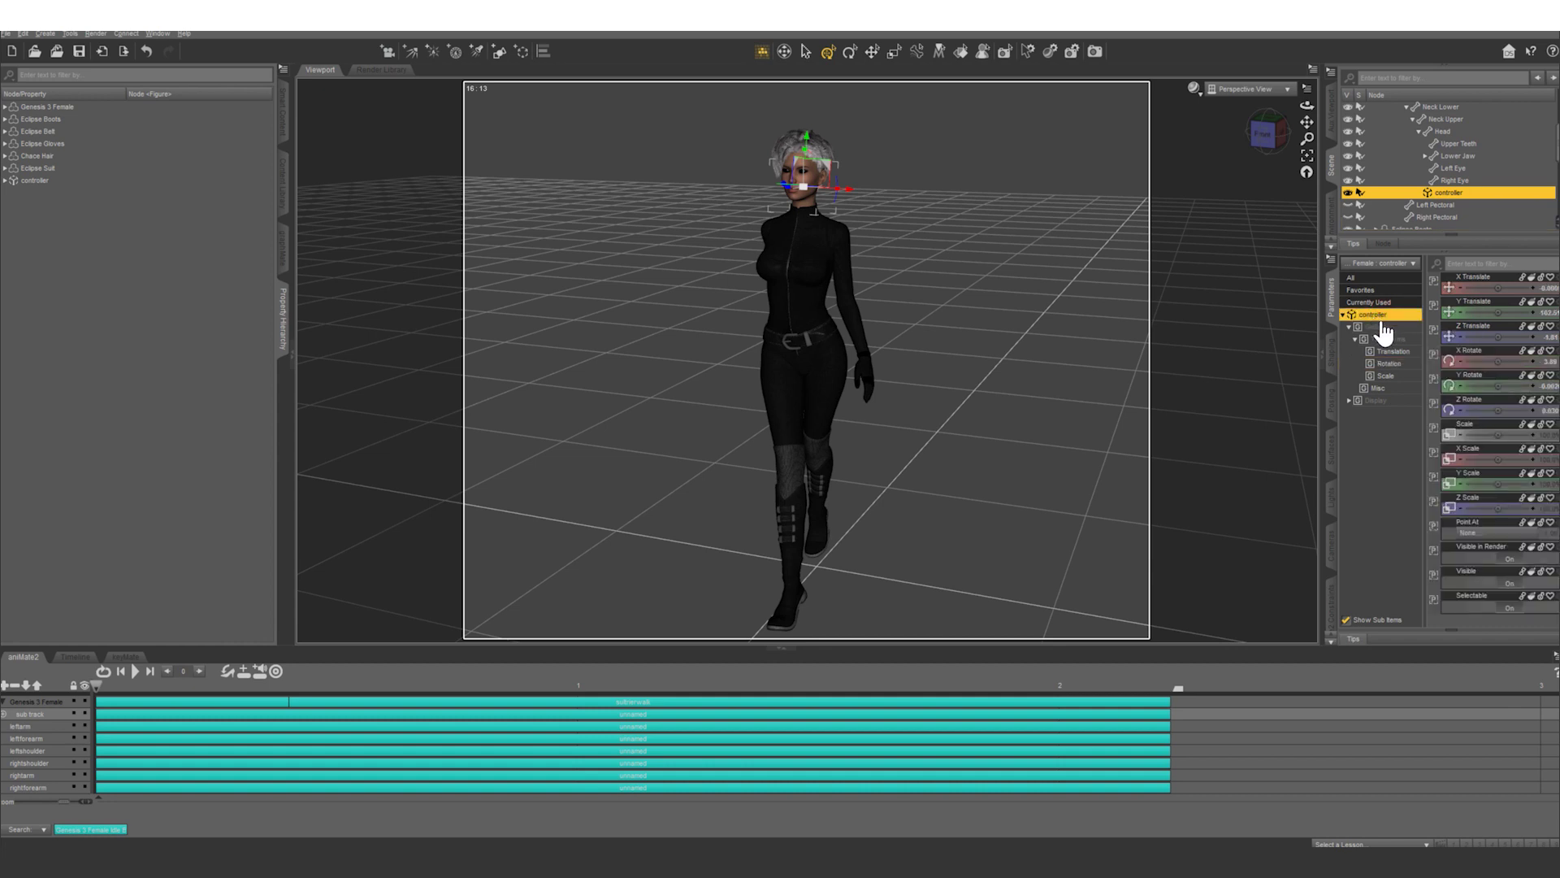
left_click(1481, 533)
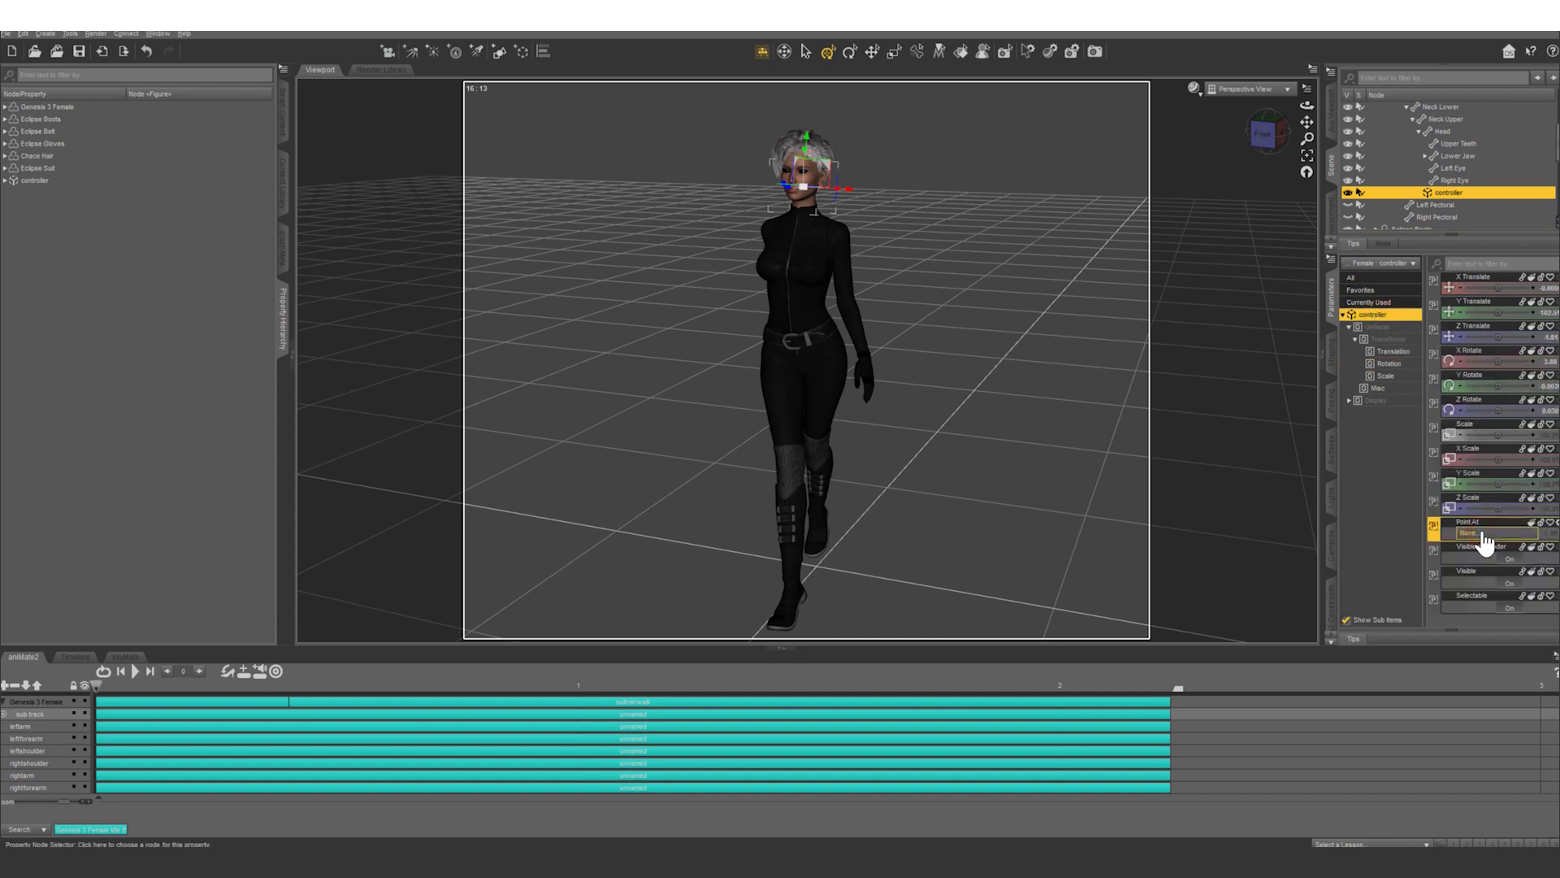
left_click(1481, 535)
left_click(1114, 668)
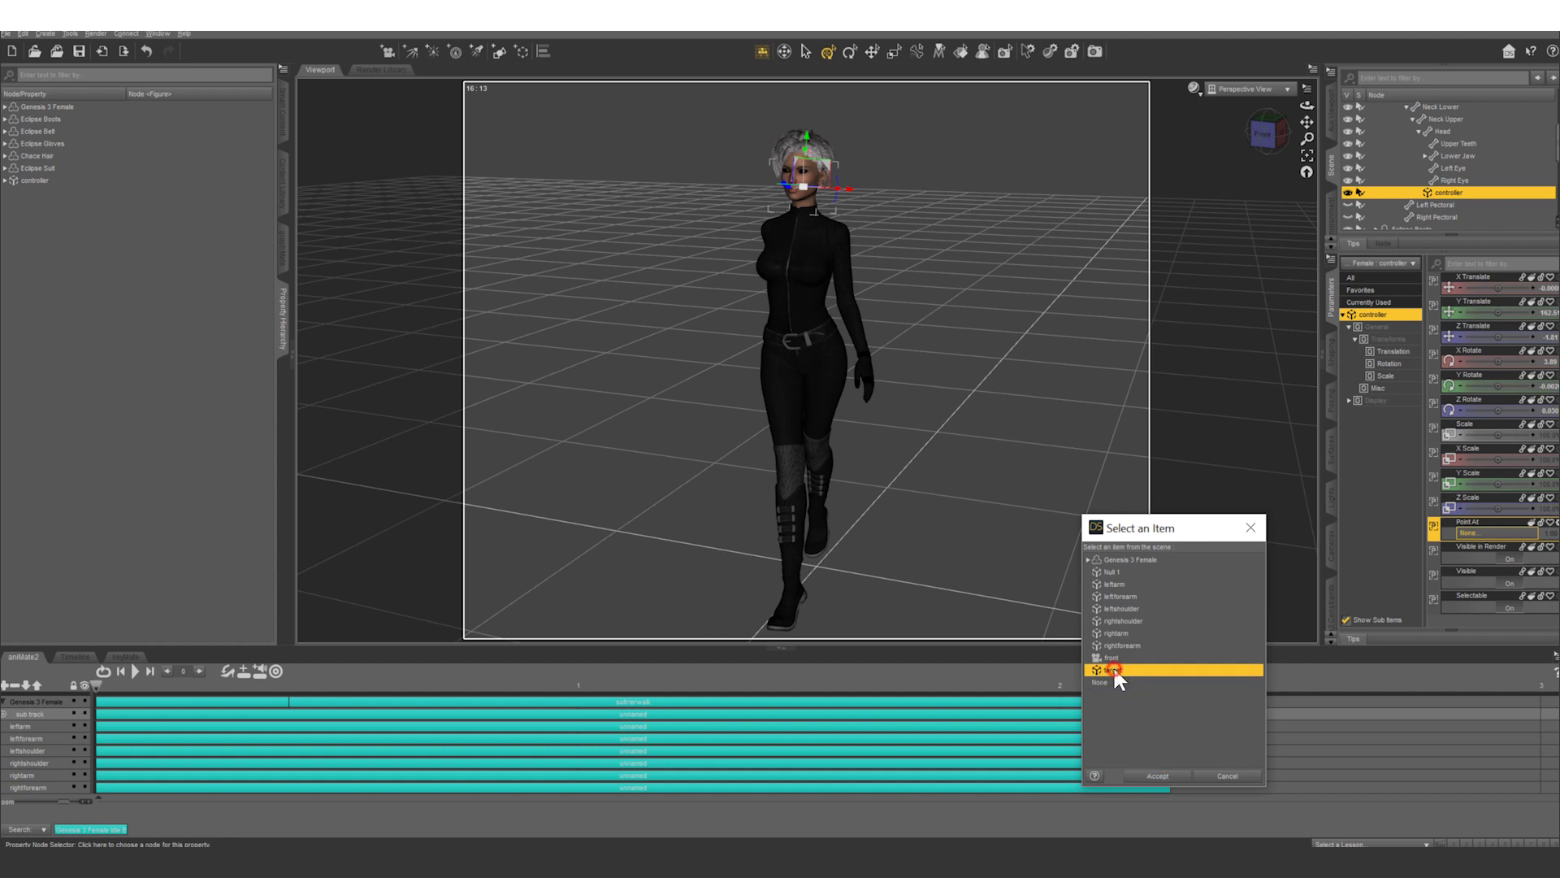
left_click(1174, 777)
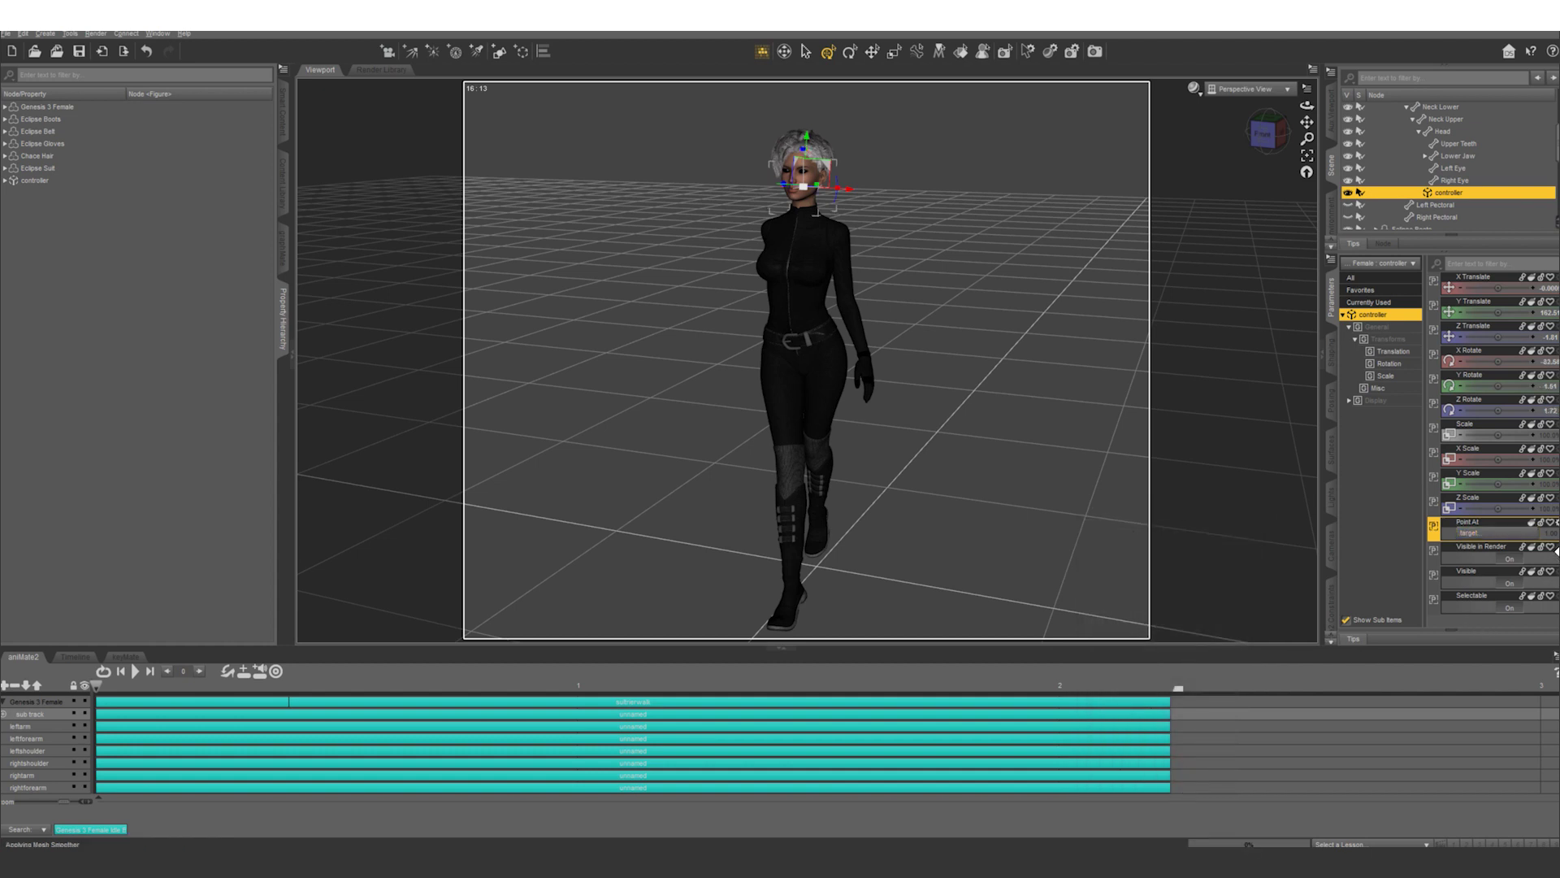
Uncheck parameter Edit Mode and collapse the controller's property groups
right_click(1435, 423)
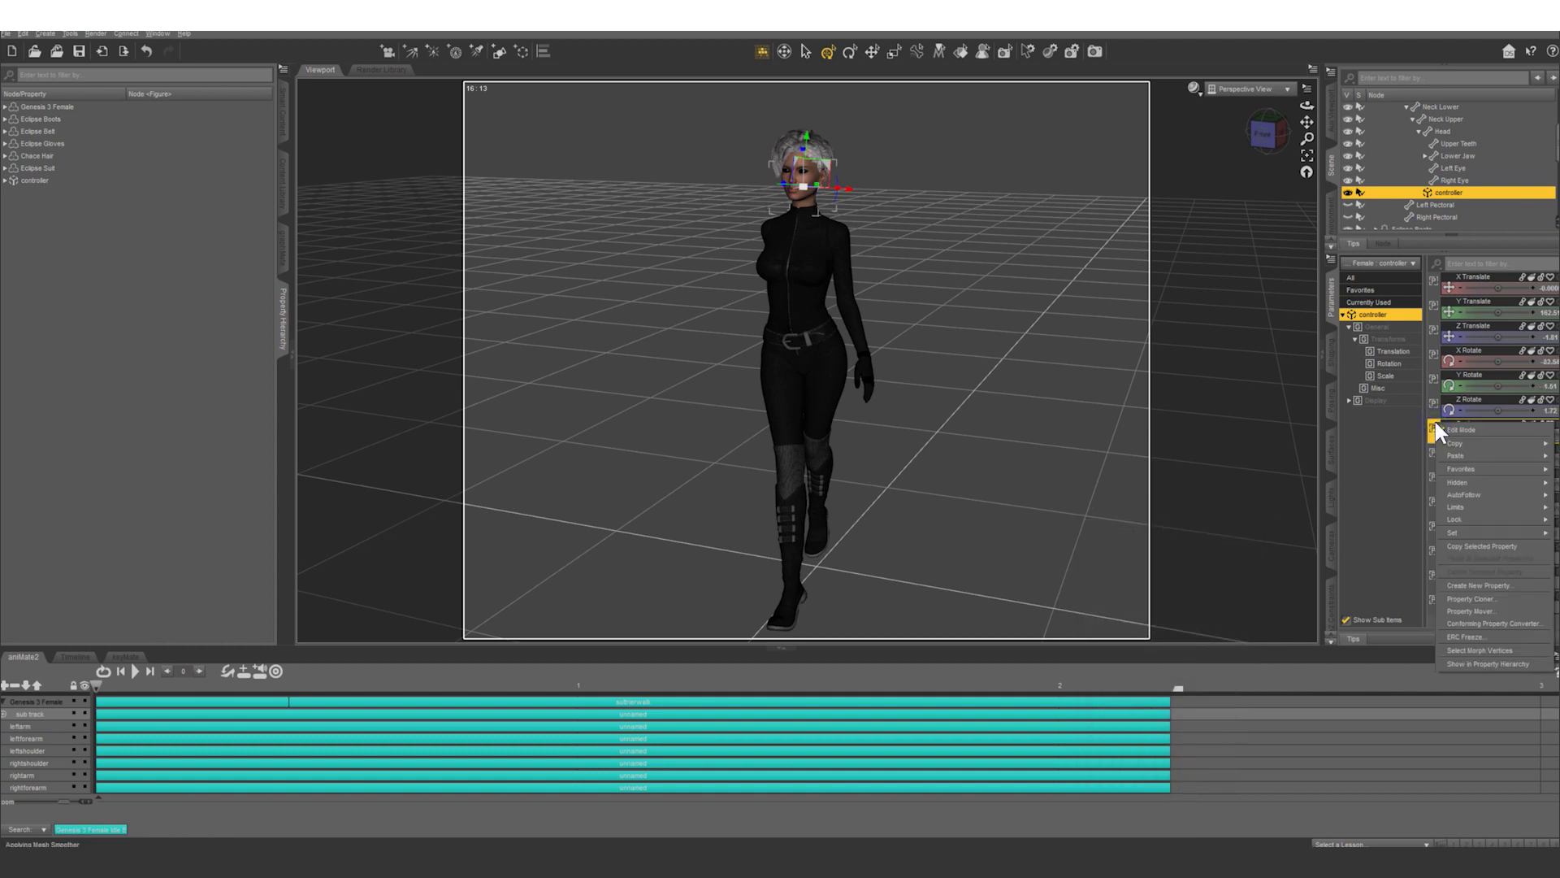
left_click(1452, 431)
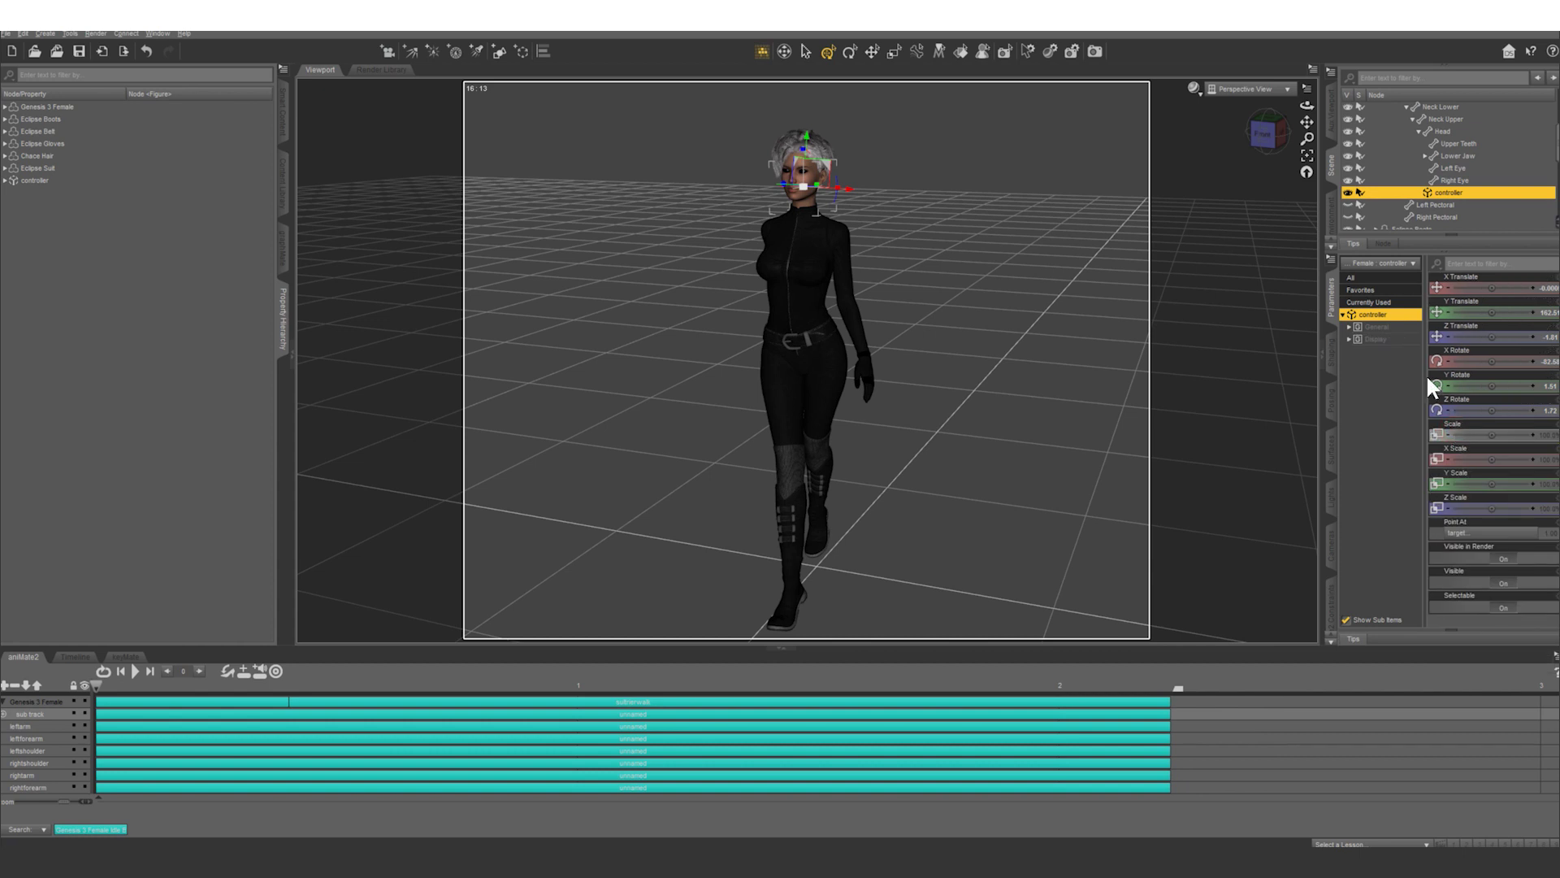
left_click(1343, 315)
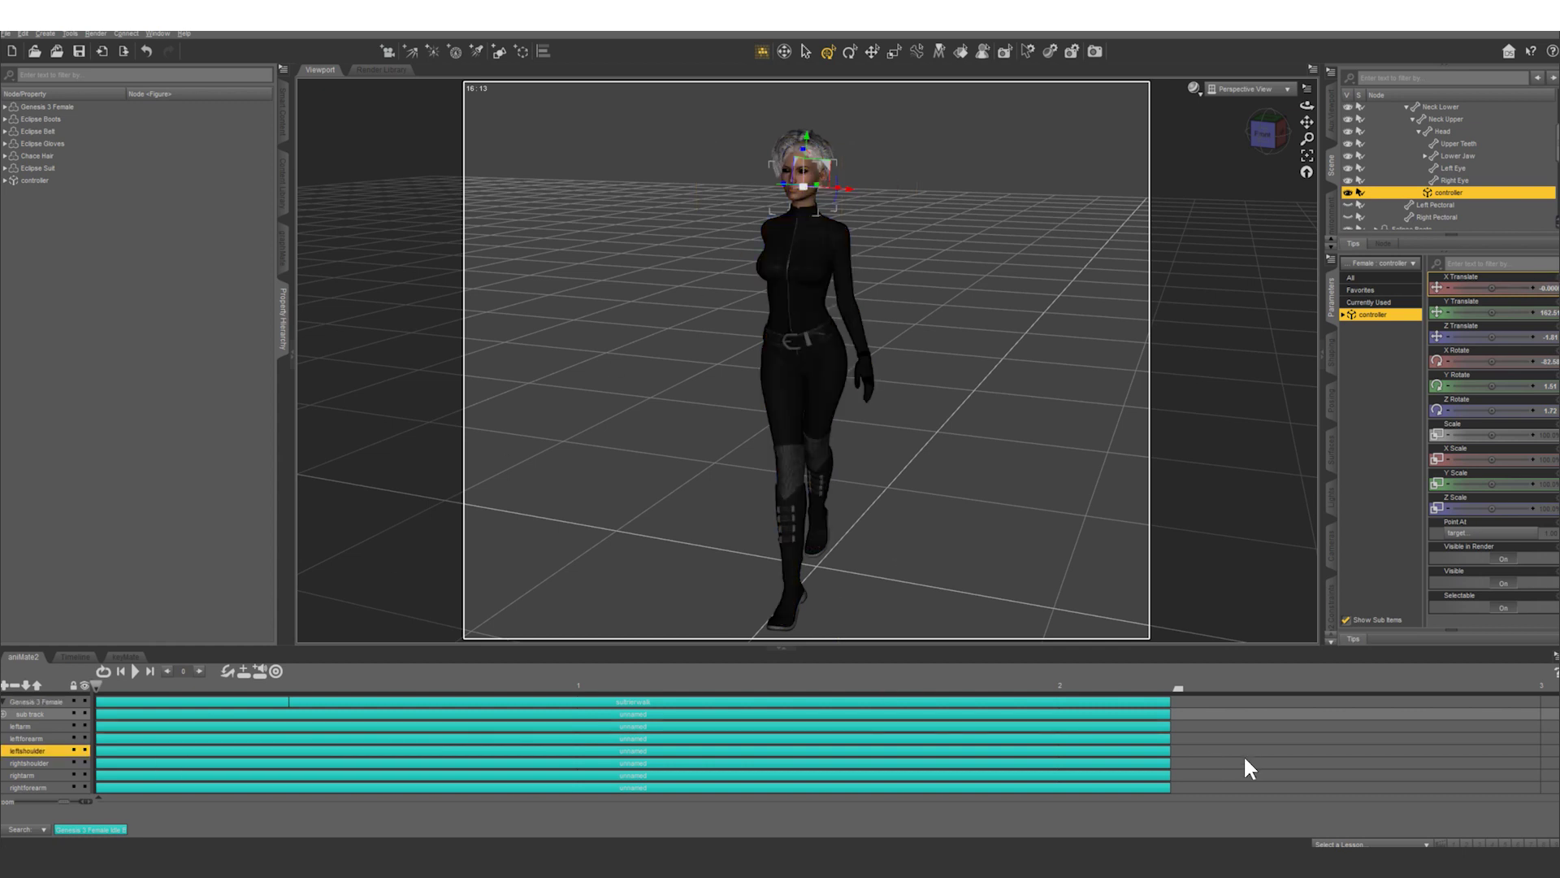
Bake the aniMate2 blocks to studio keyframes, confirm with Yes, and show the Timeline
right_click(1202, 742)
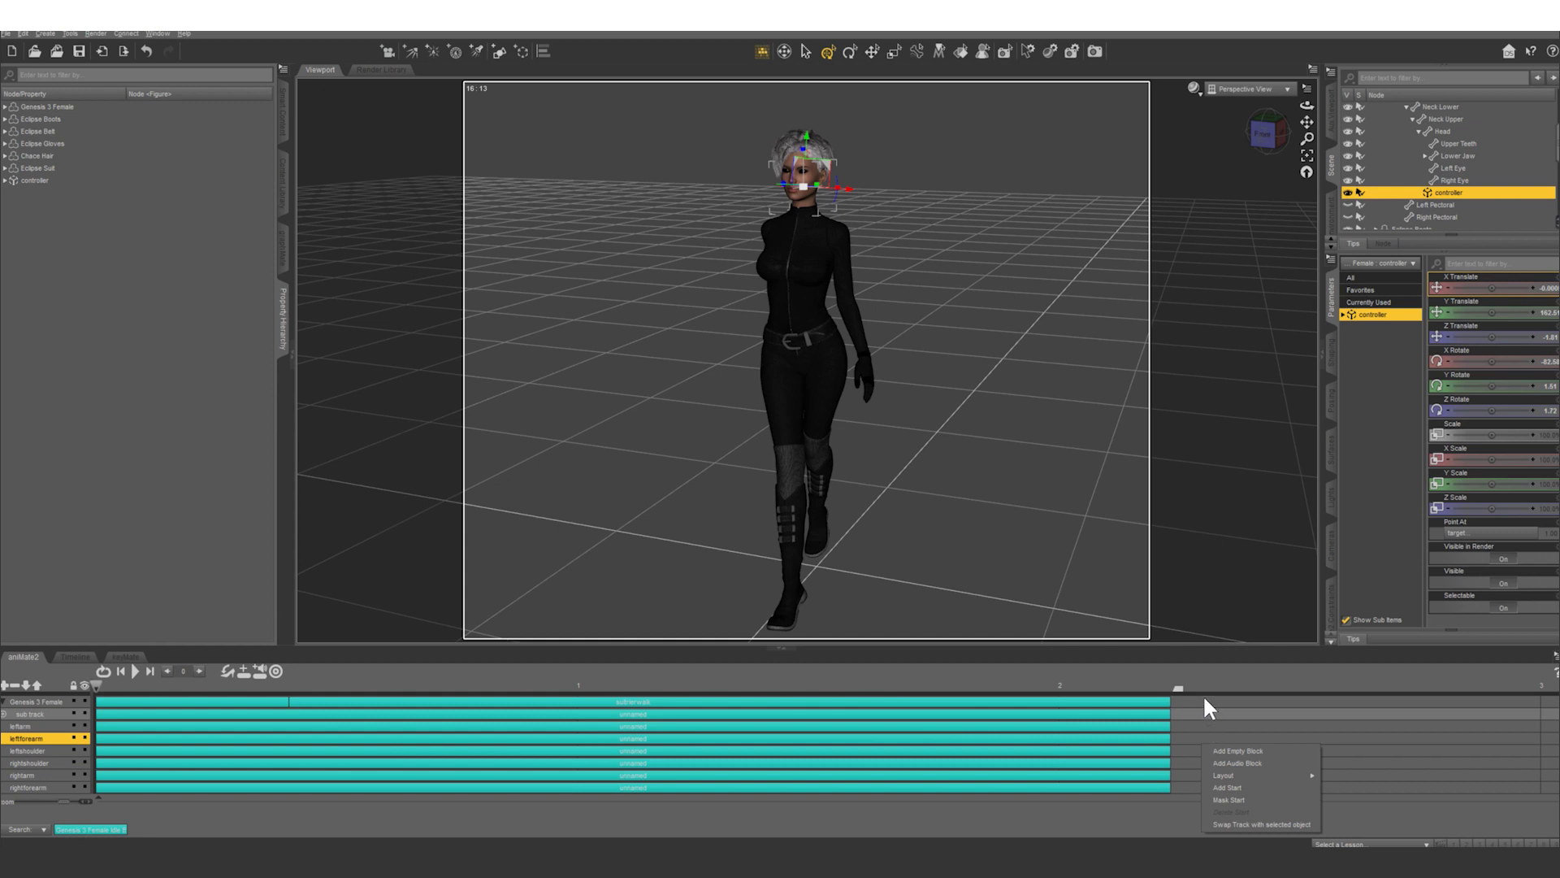
right_click(1100, 810)
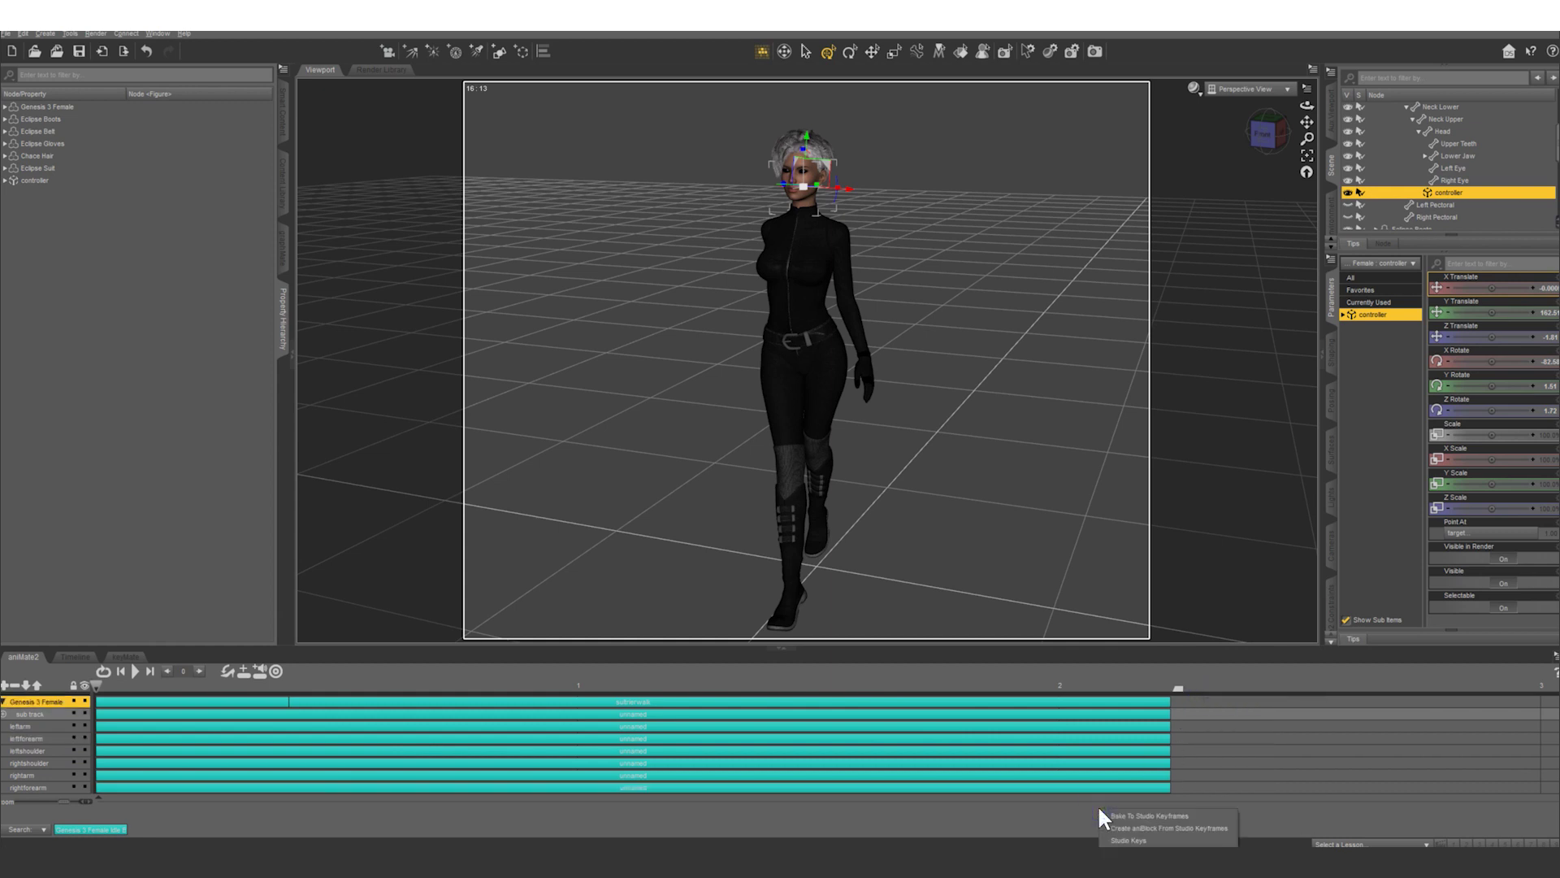
left_click(850, 808)
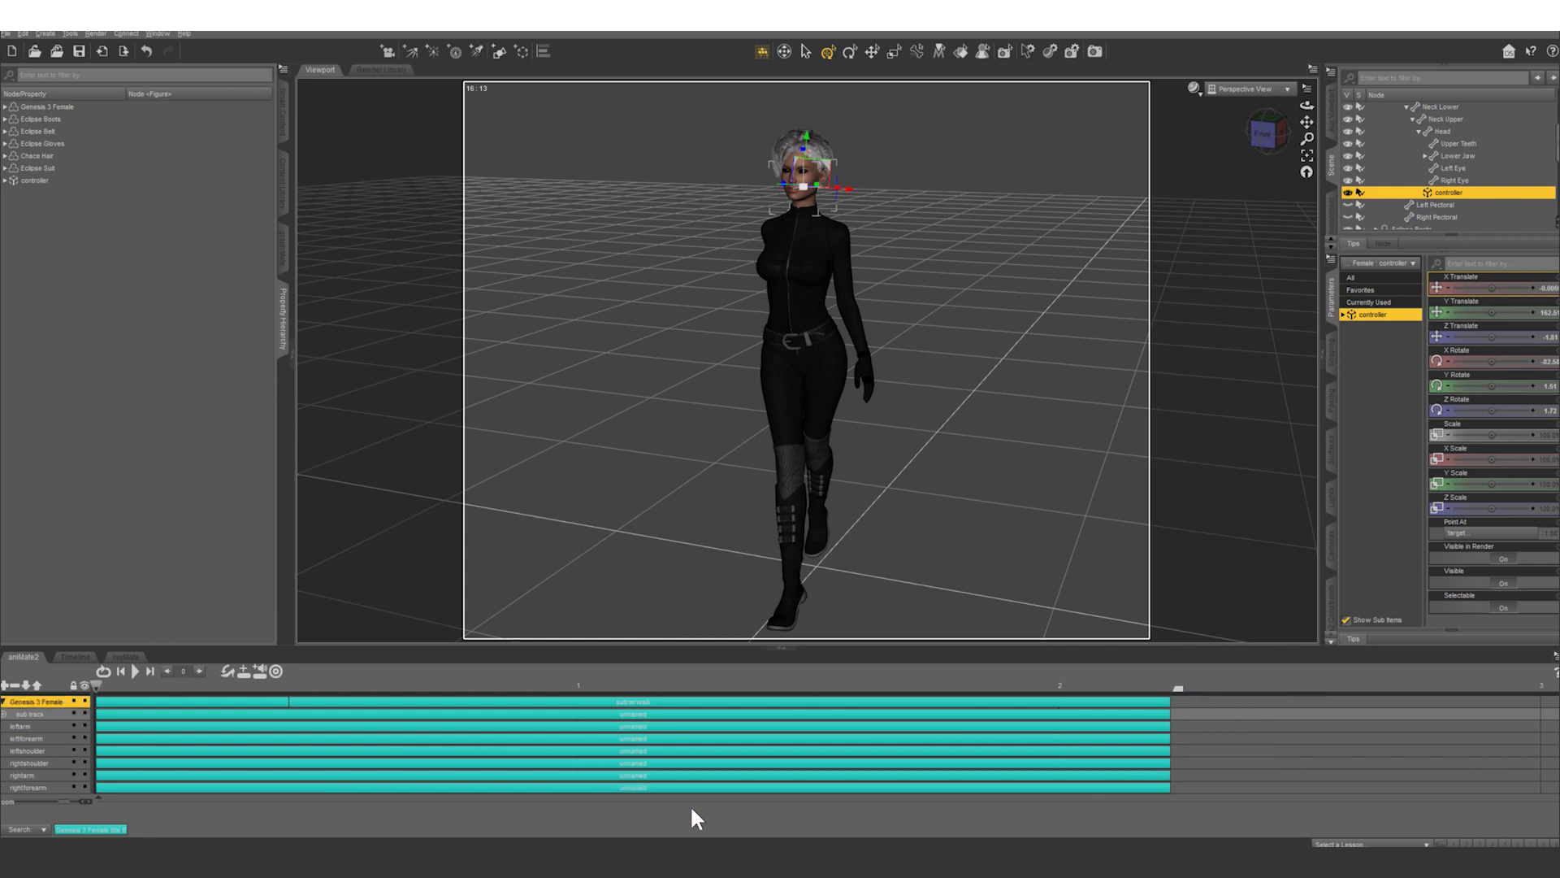
right_click(734, 815)
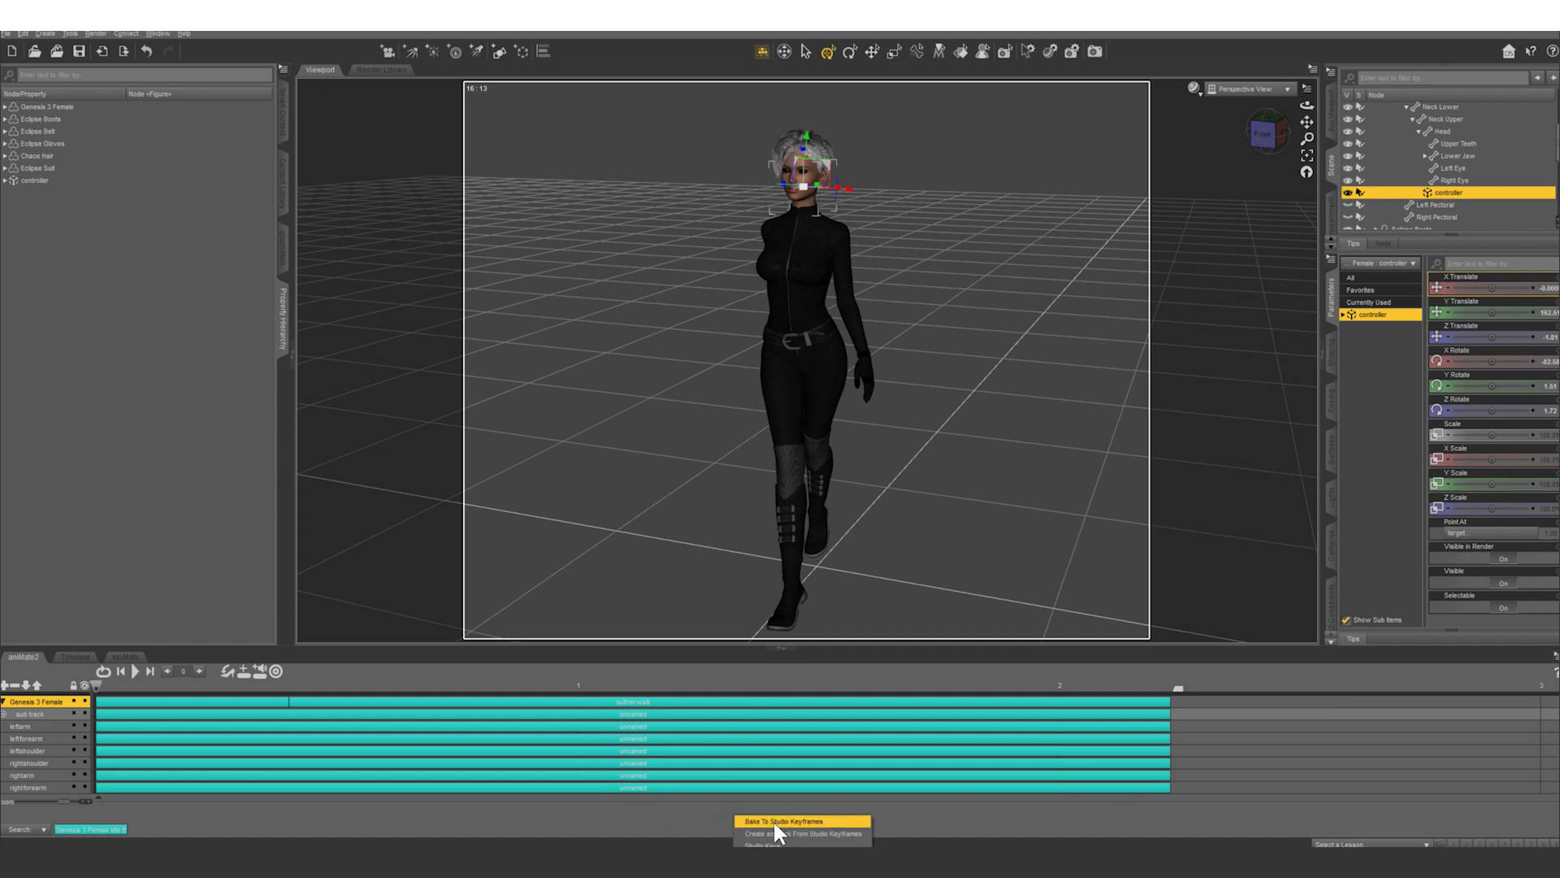
left_click(773, 821)
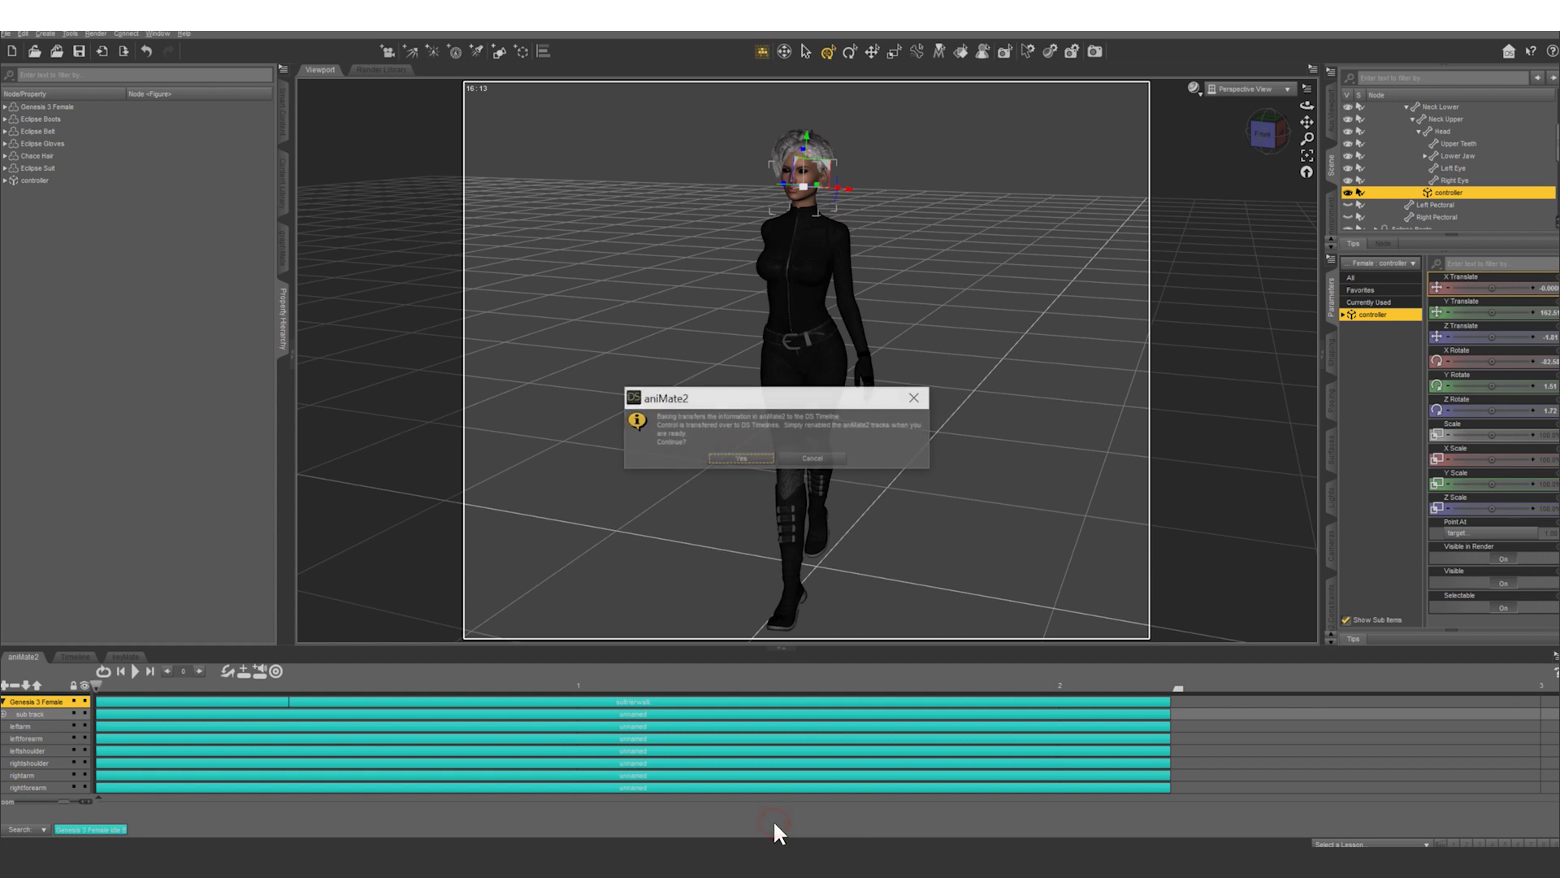
left_click(746, 460)
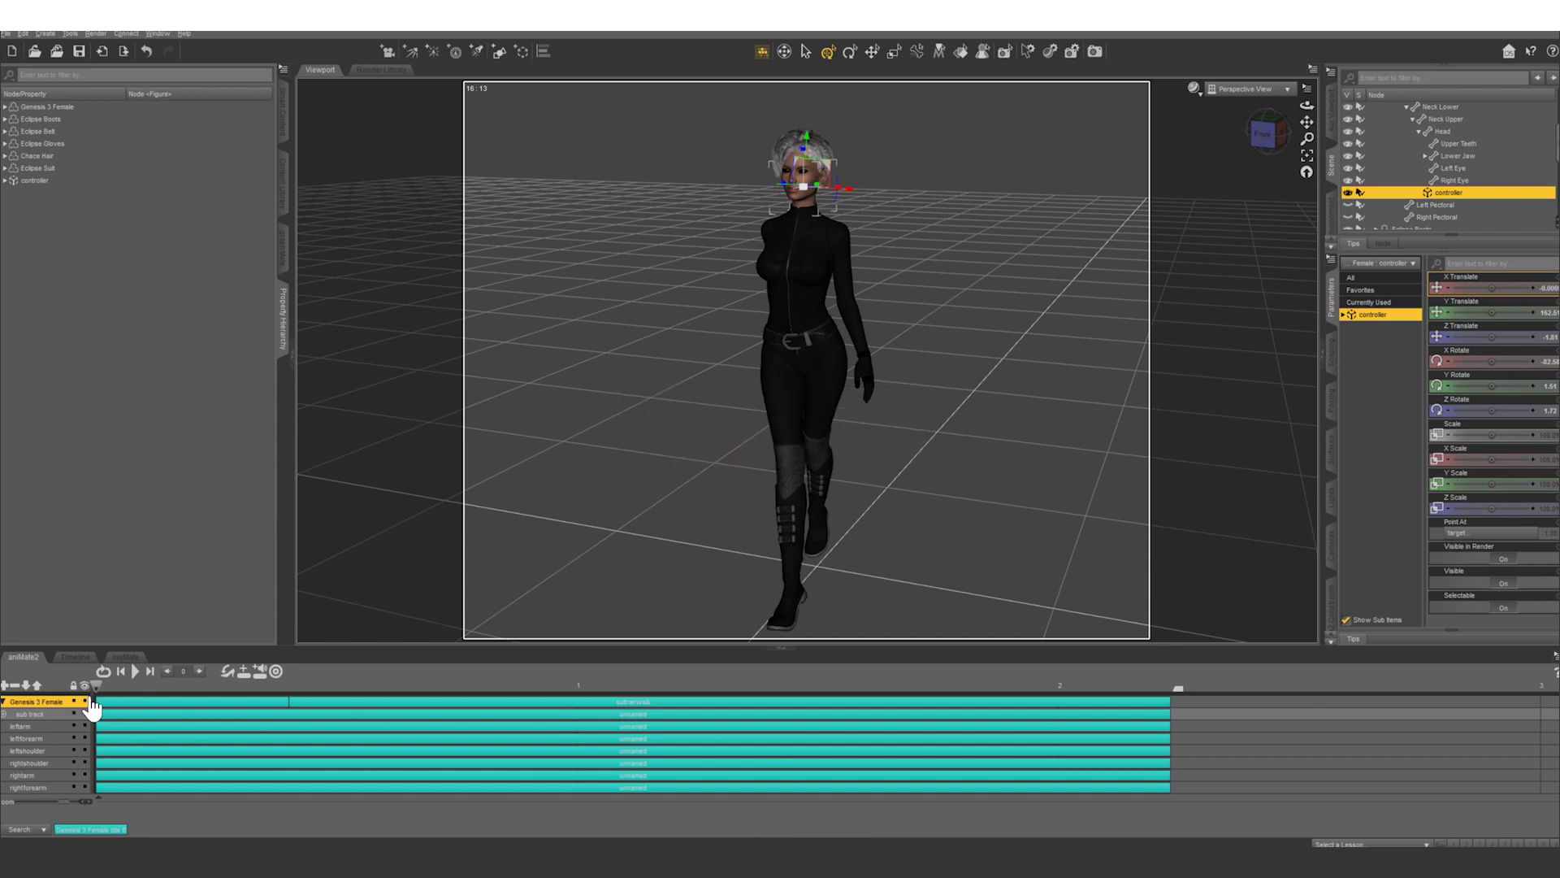
left_click(83, 657)
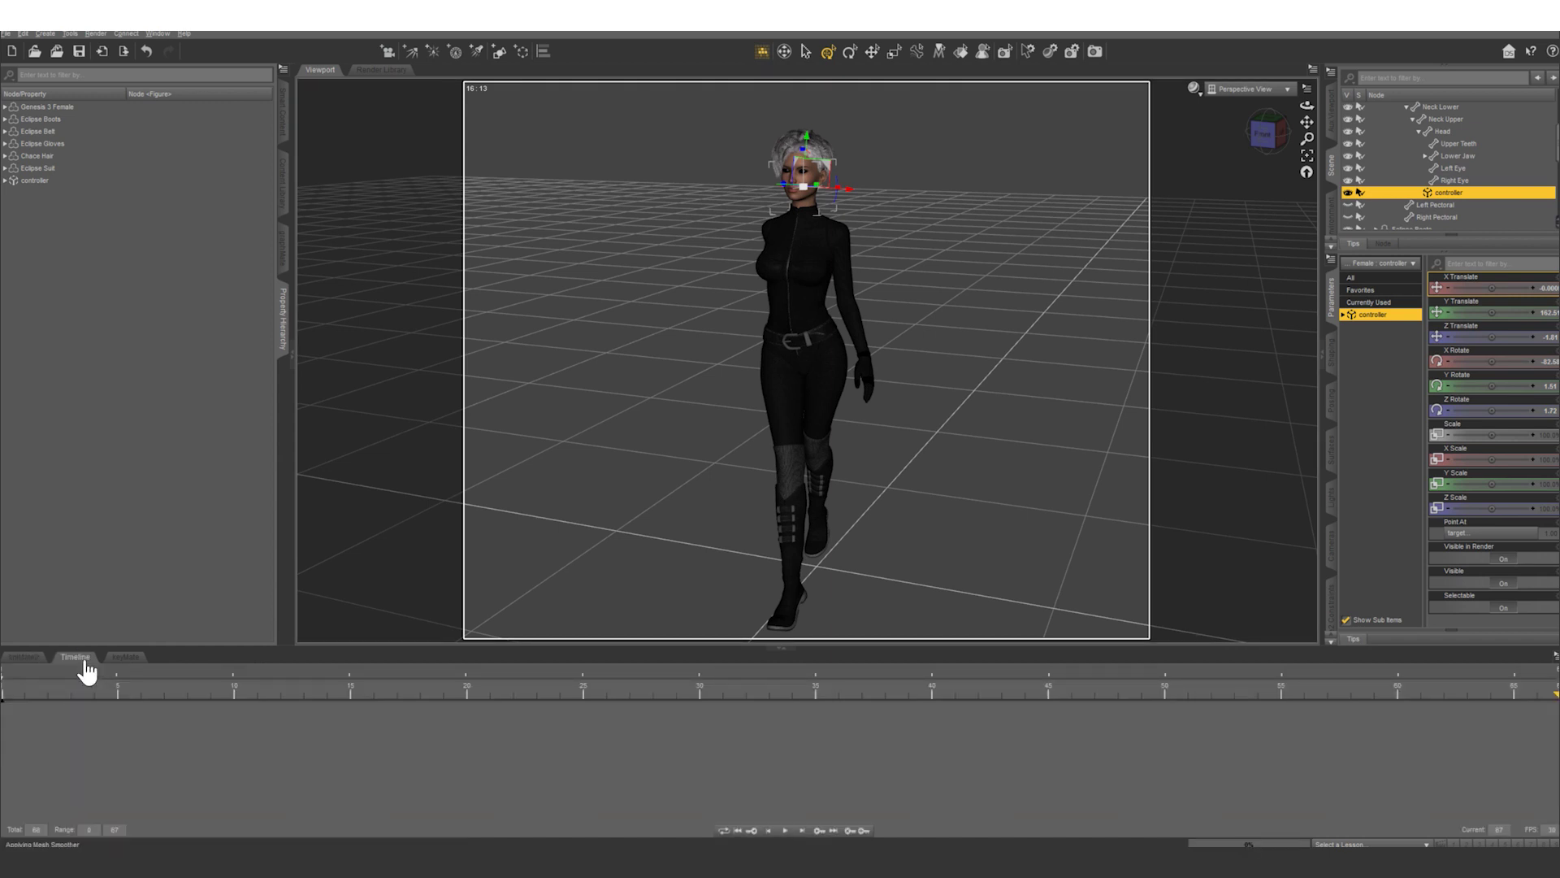
In keyMate, expand Genesis 3 Female's bone tracks down to the Head's transform rows
left_click(126, 659)
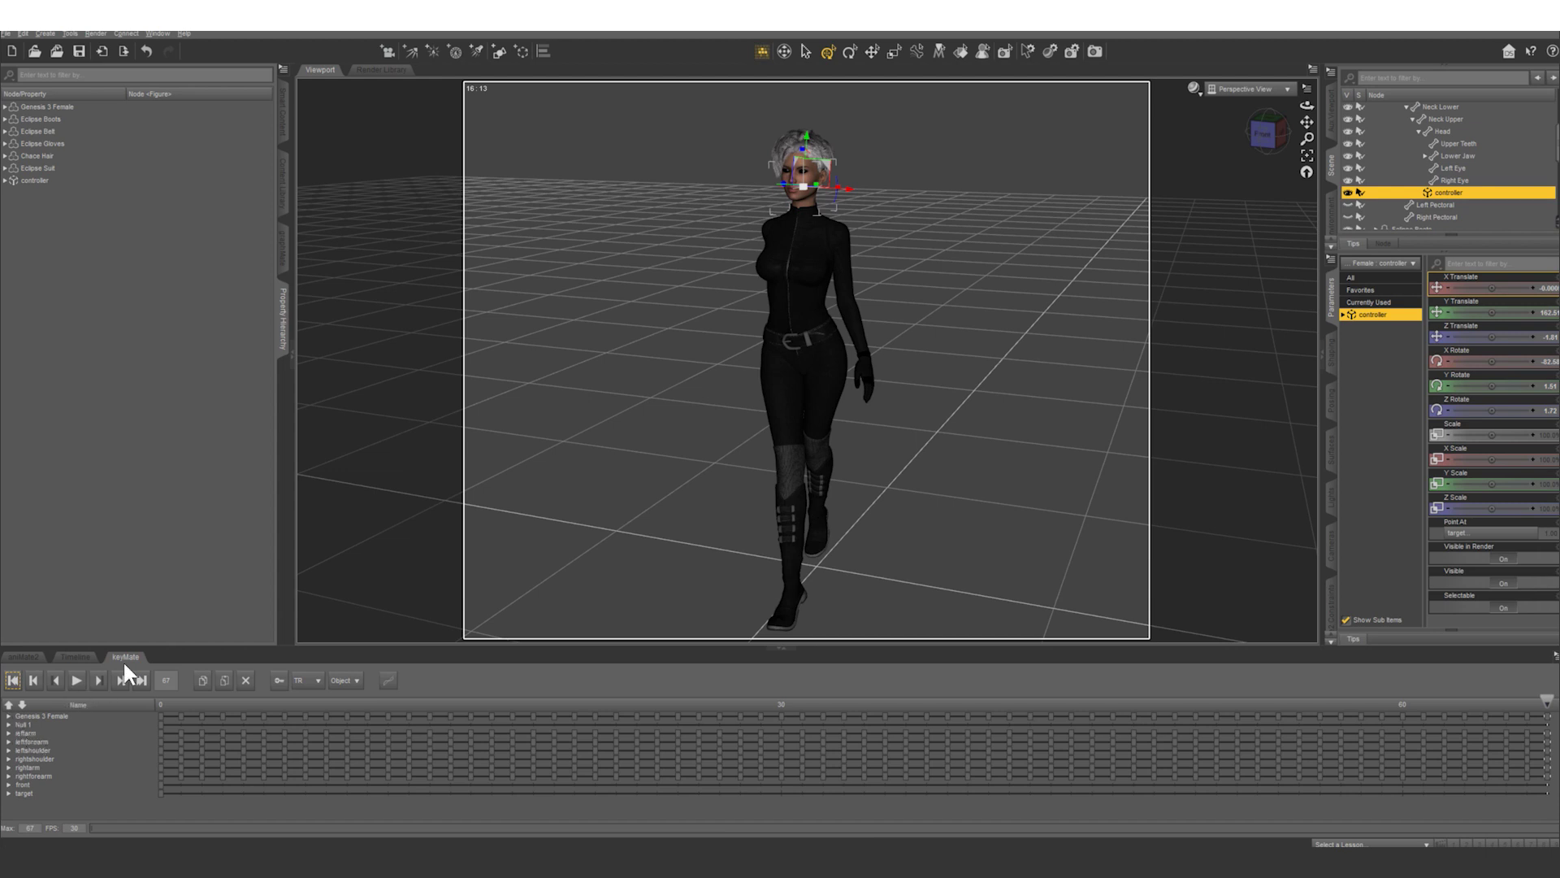
left_click(8, 715)
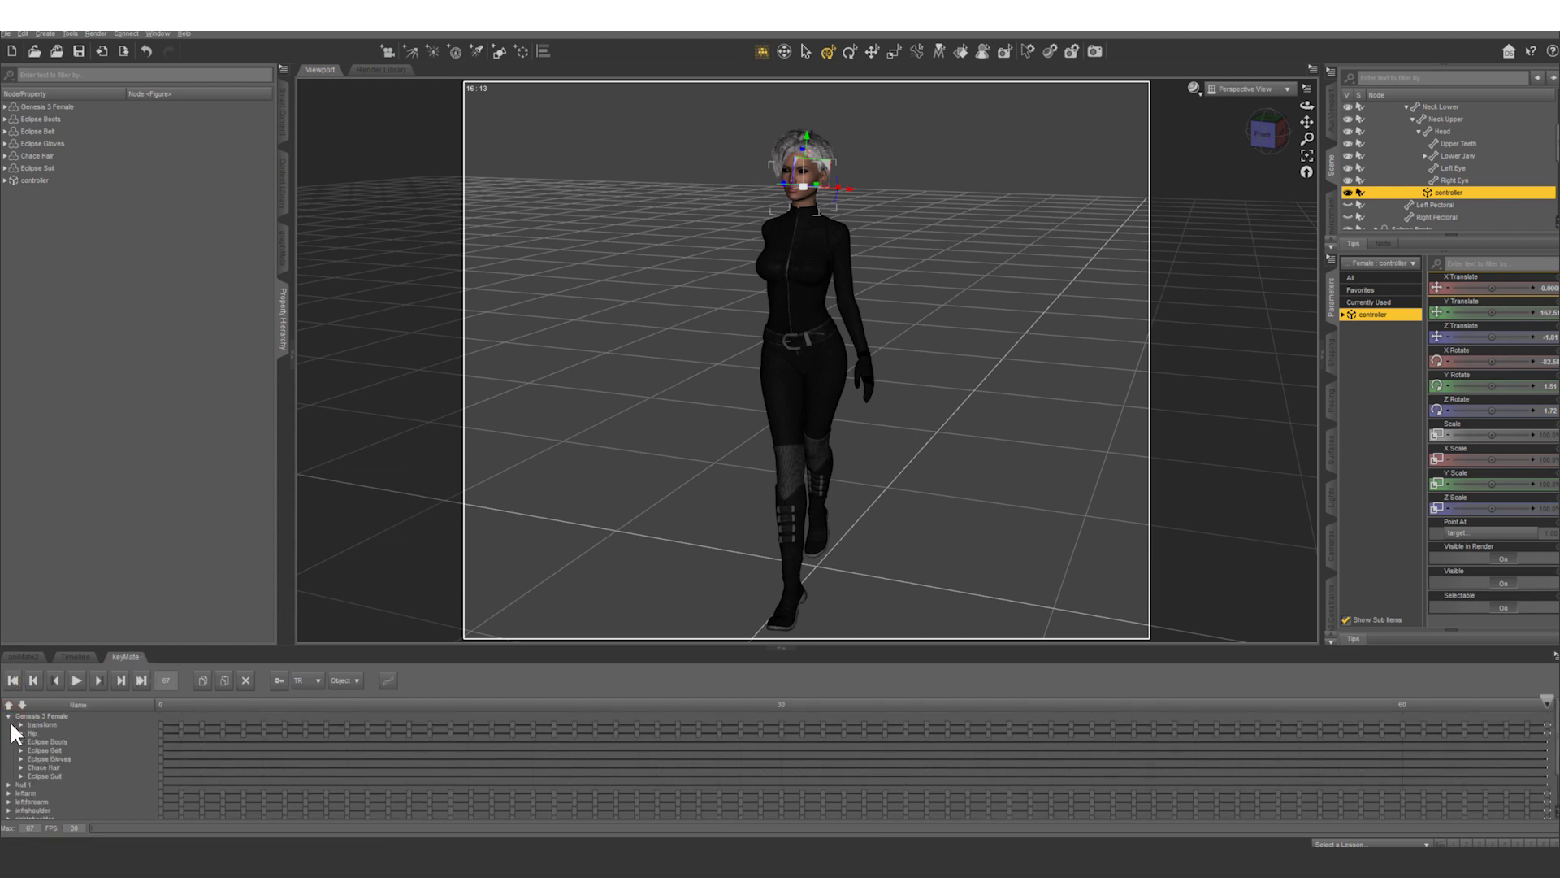
left_click(20, 733)
left_click(33, 758)
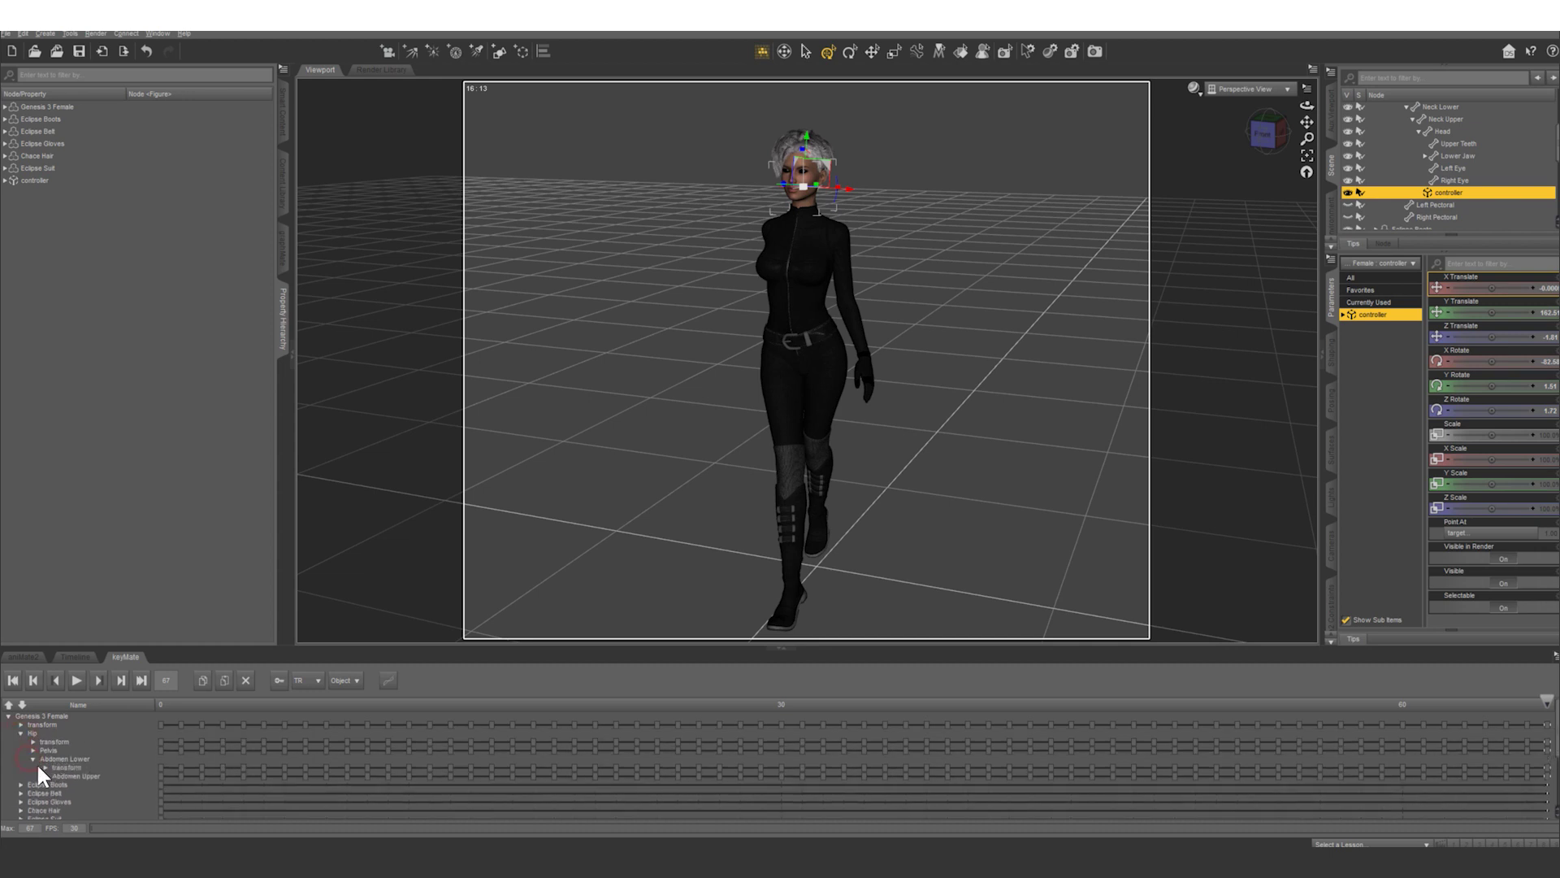
left_click(45, 776)
left_click(58, 746)
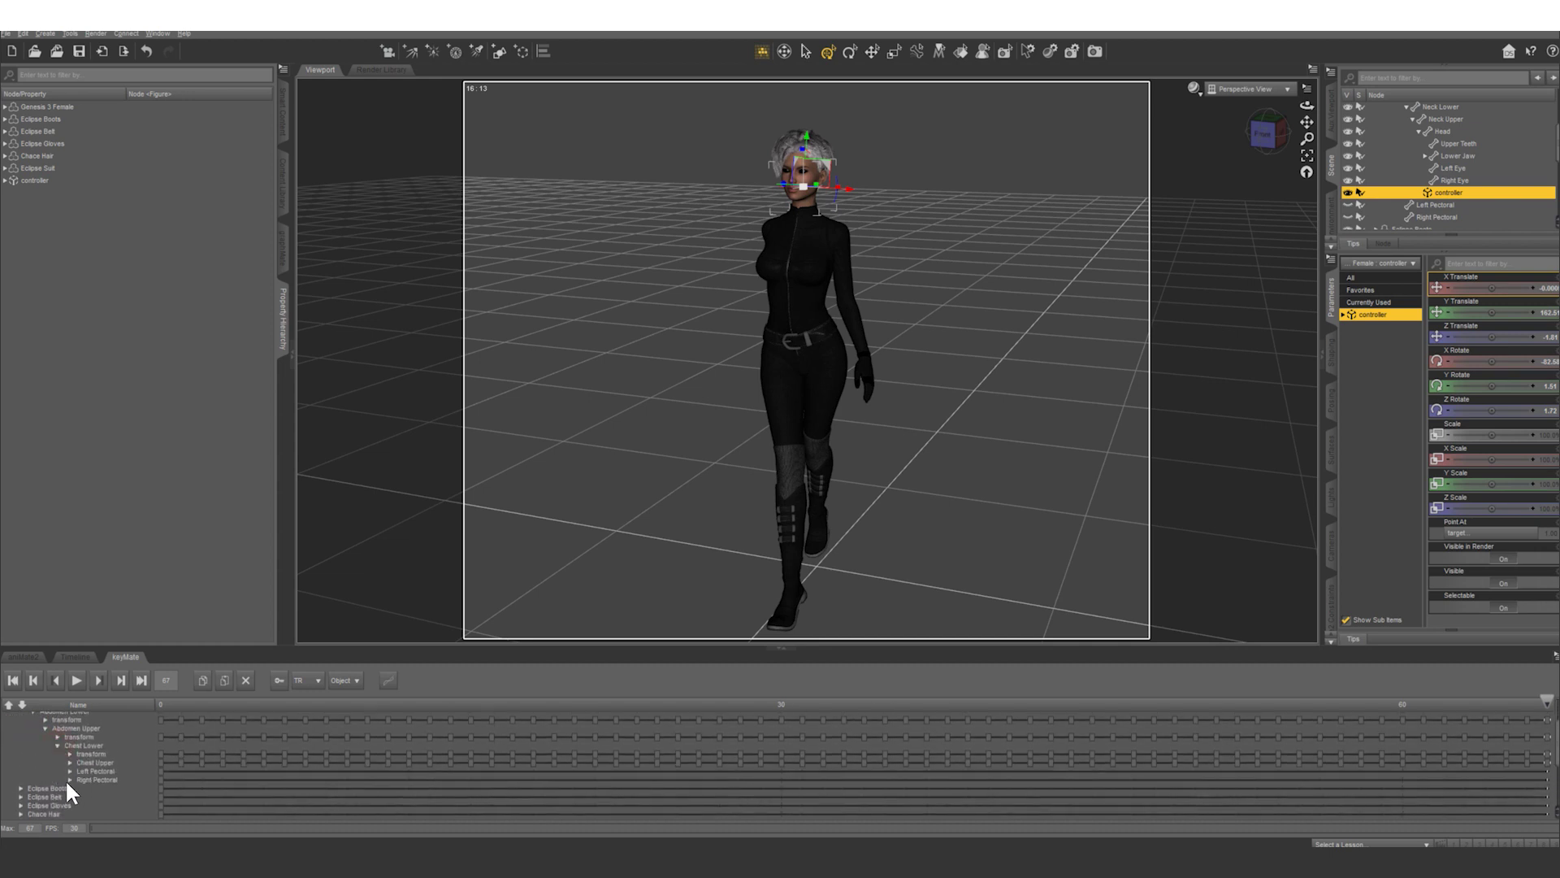
left_click(69, 762)
left_click(81, 773)
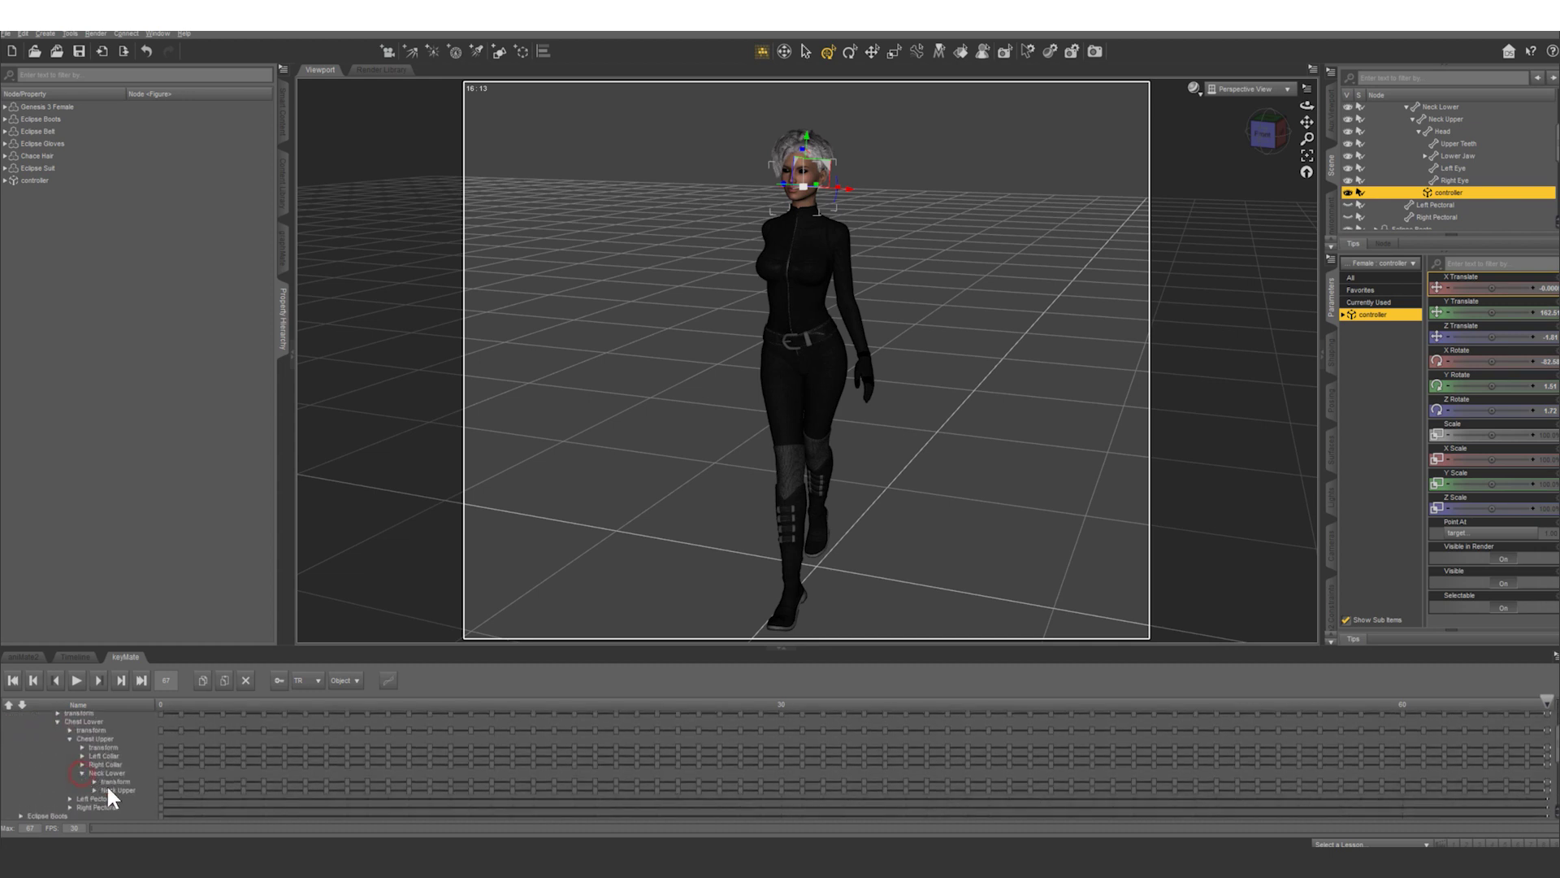
left_click(94, 790)
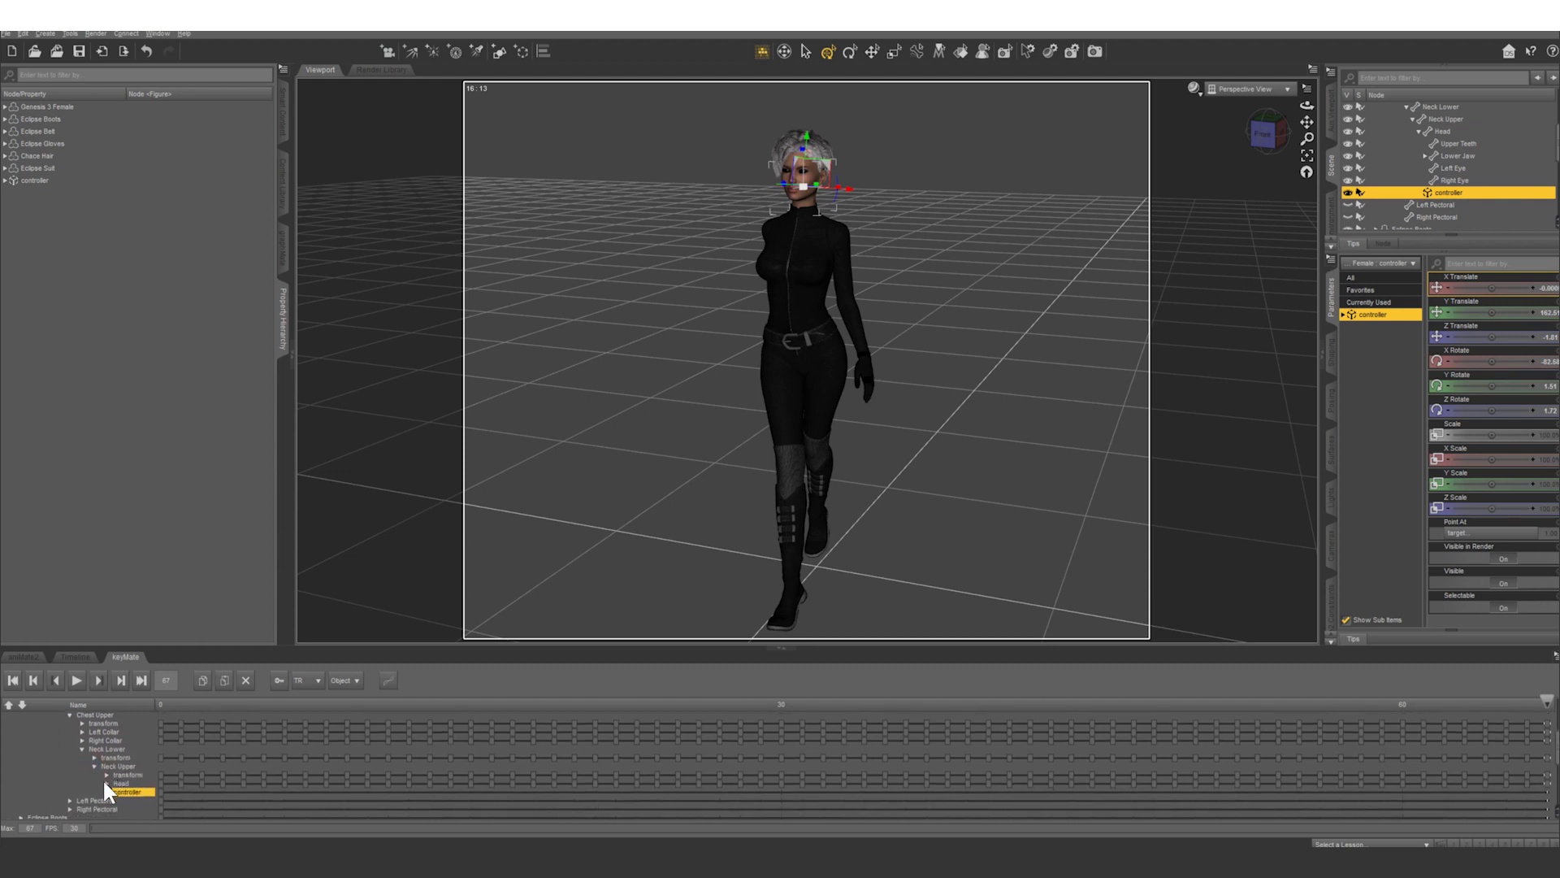
left_click(106, 783)
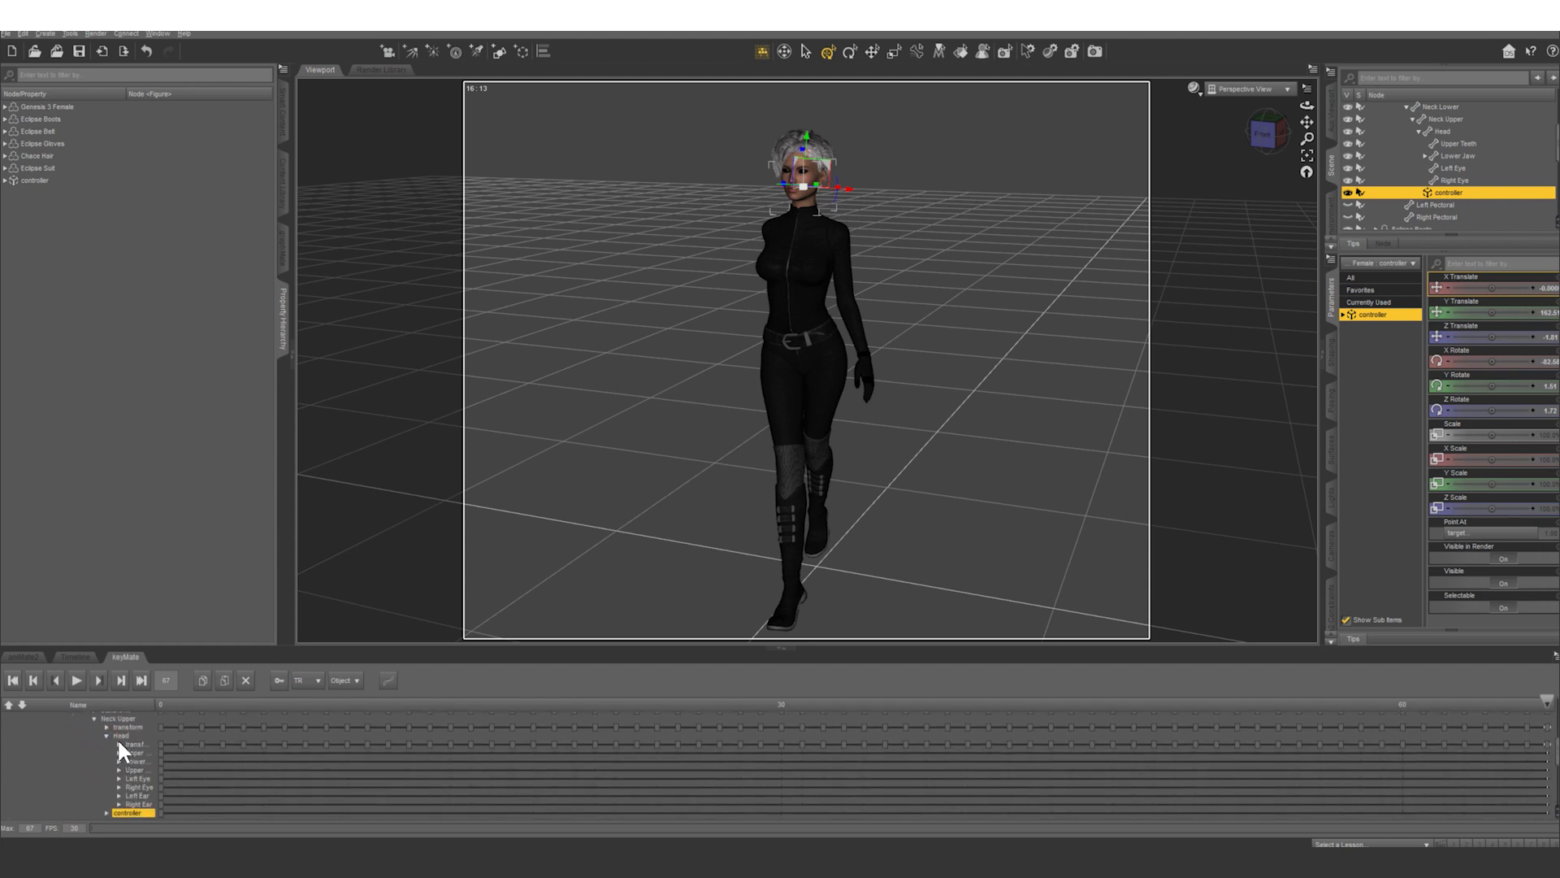
left_click(118, 742)
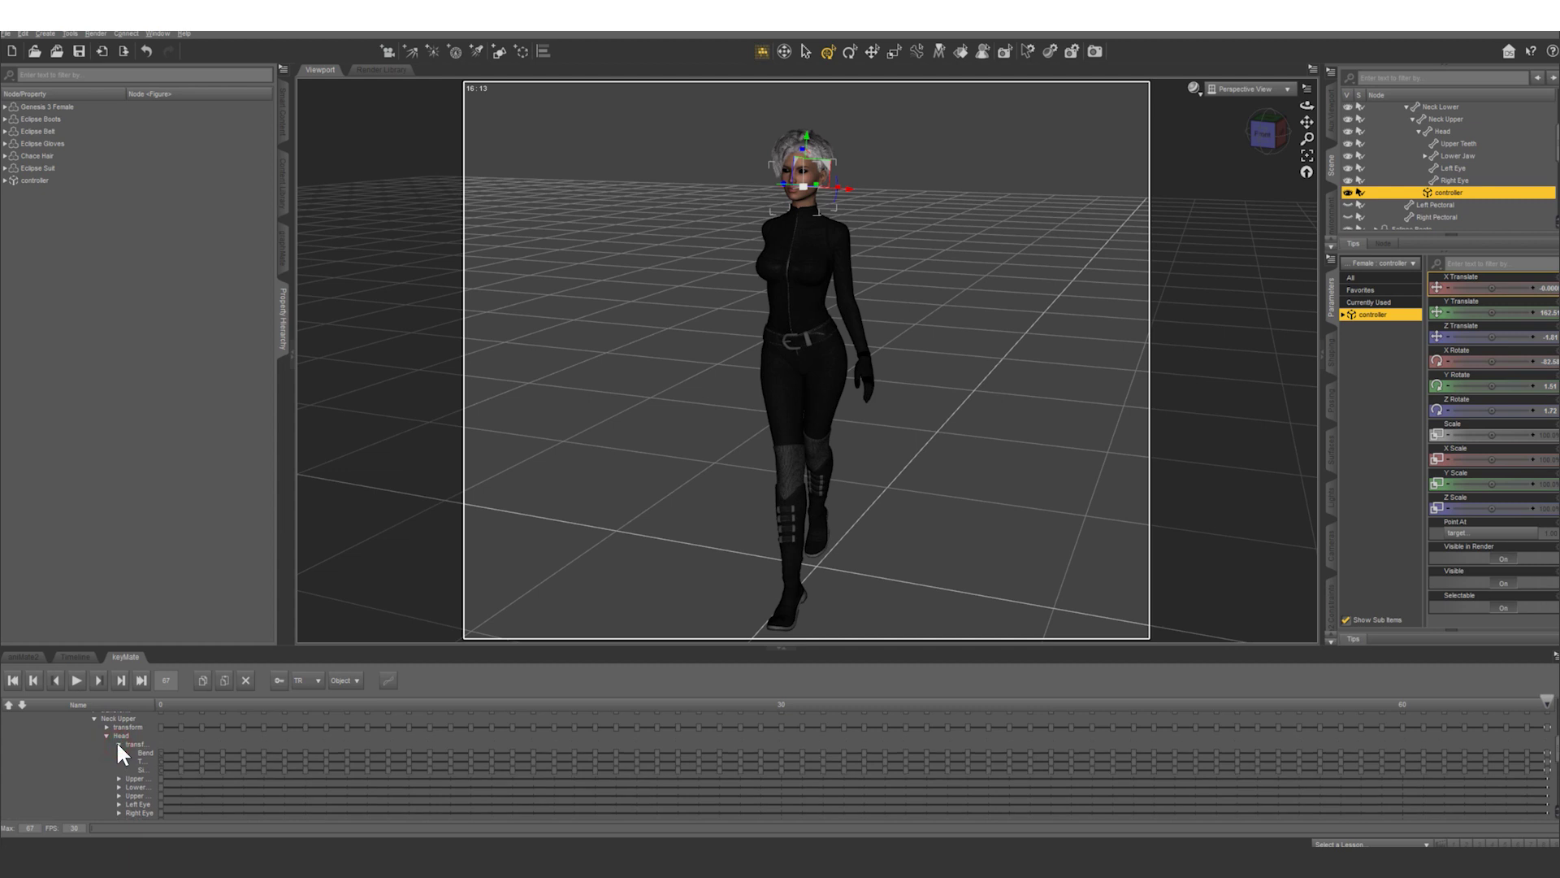
Marquee-select all Head keyframes across the animation and delete them
left_click(1549, 746)
left_click_drag(1520, 778, 156, 774)
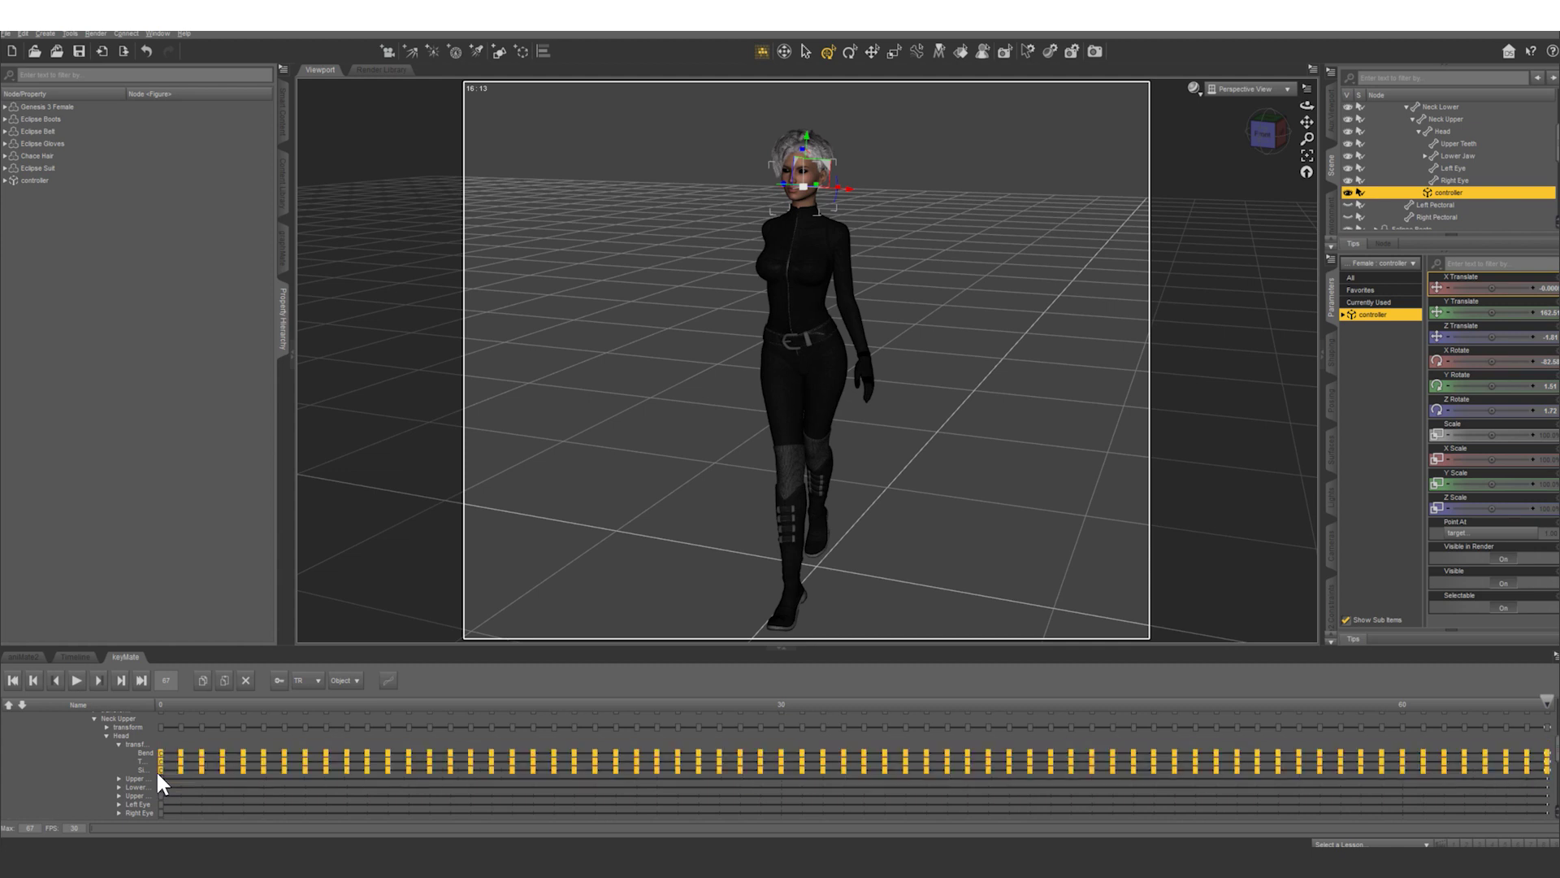
left_click(246, 681)
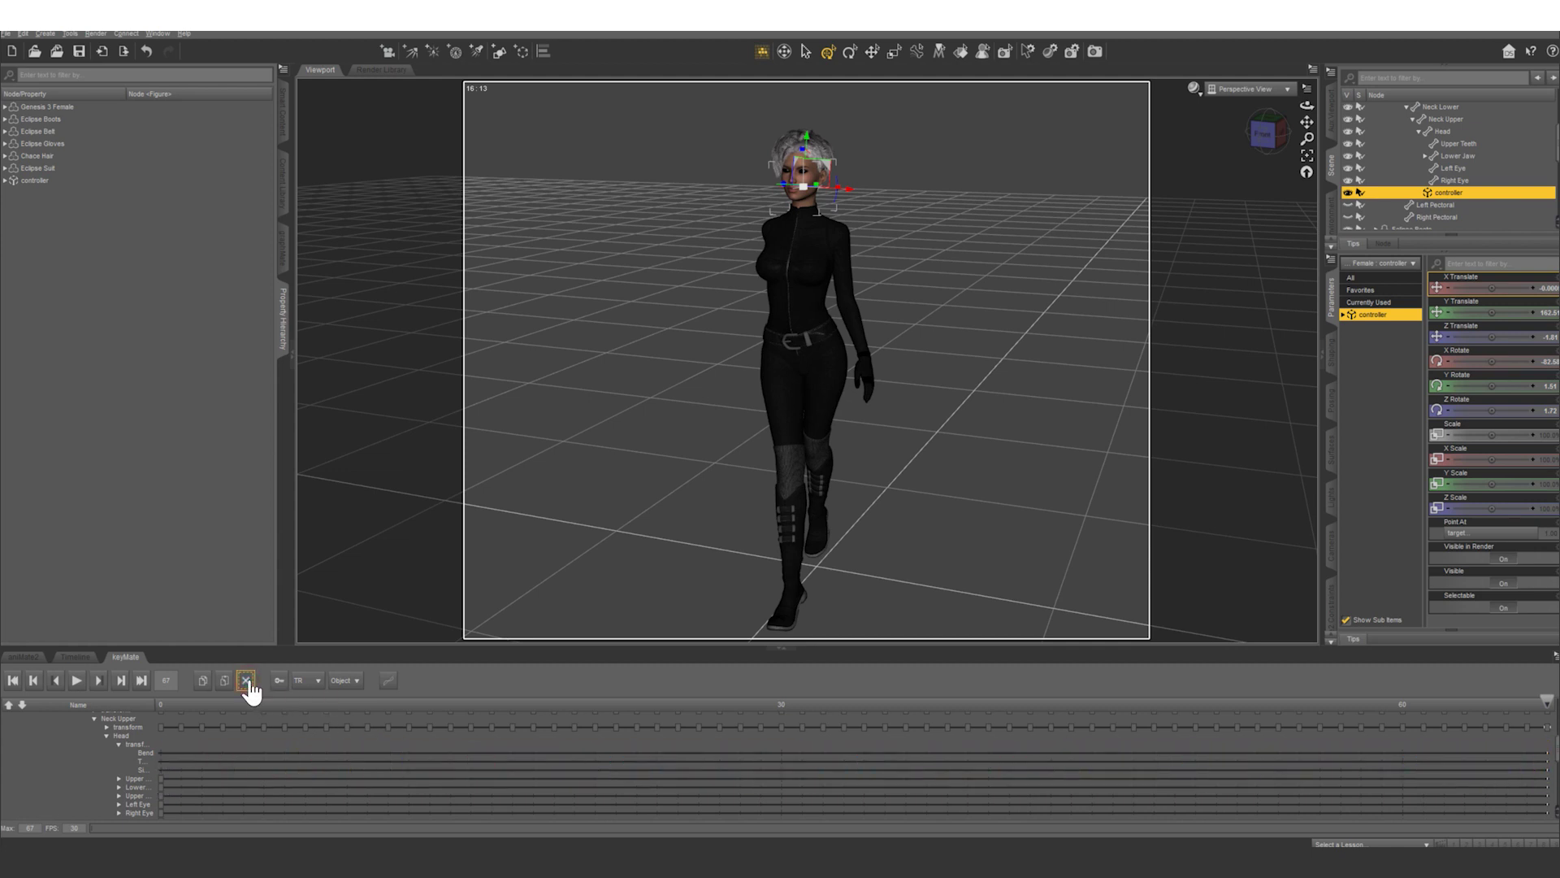
left_click(215, 701)
At frame 17, clear the Head's Point At to None and select the target null
left_click_drag(215, 699, 149, 715)
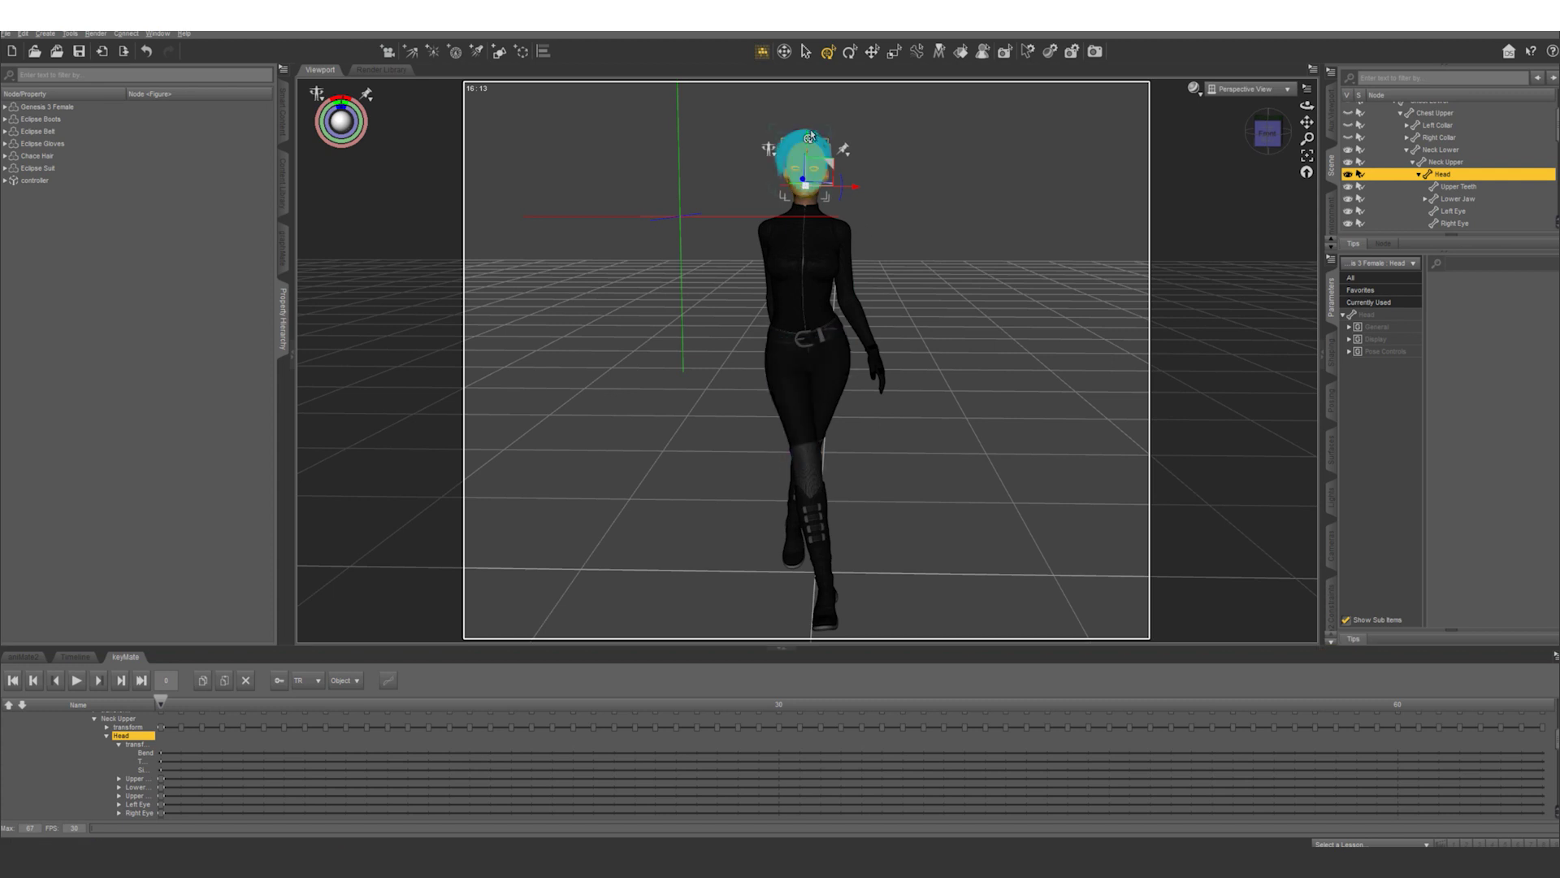
left_click(1370, 315)
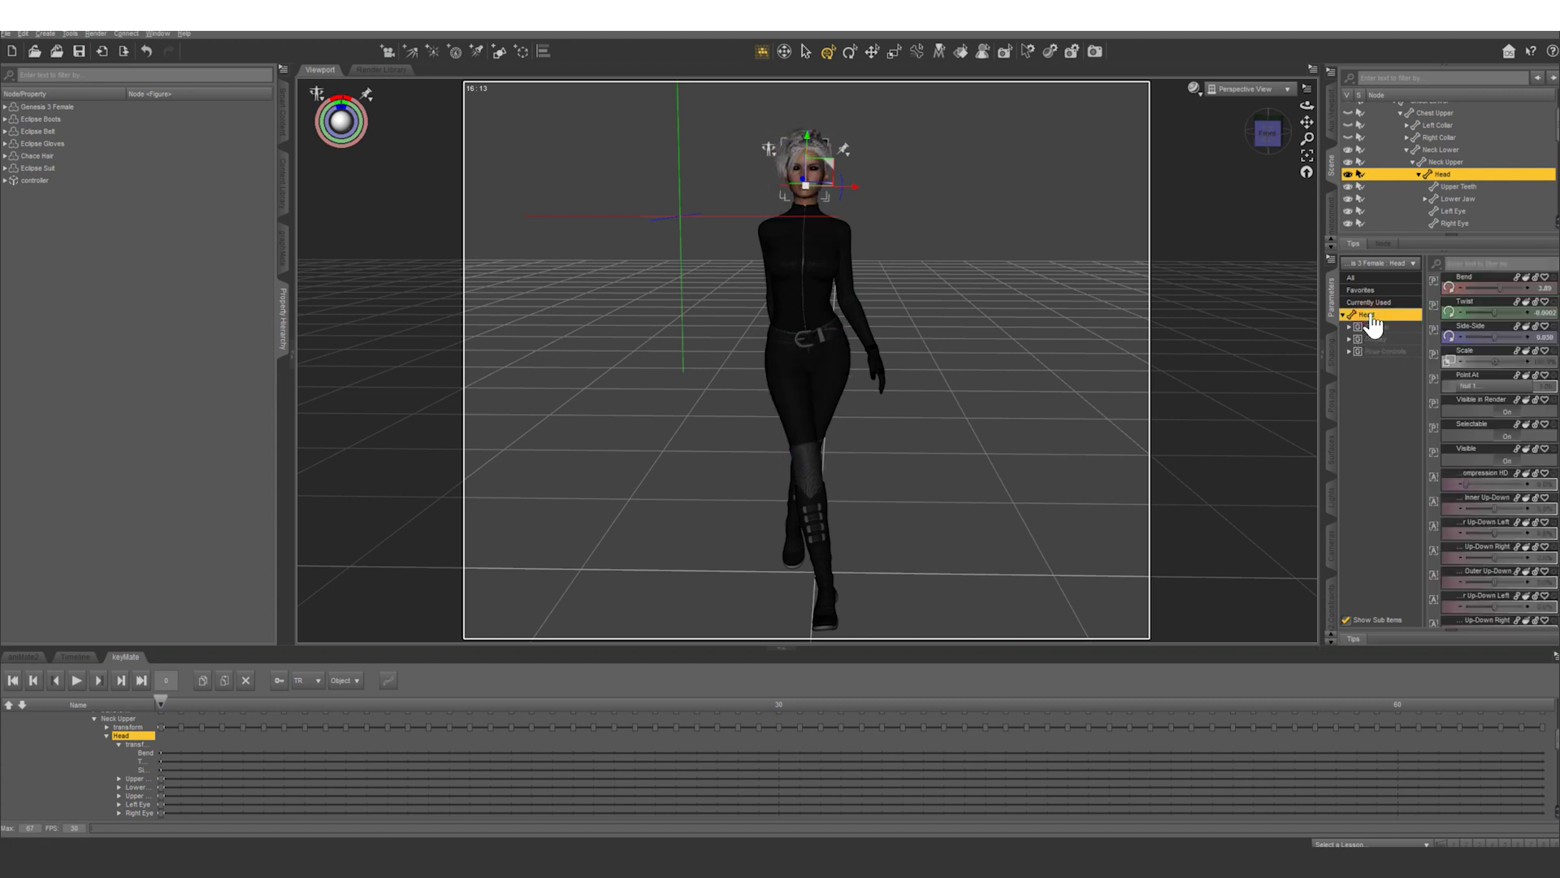
left_click(1489, 385)
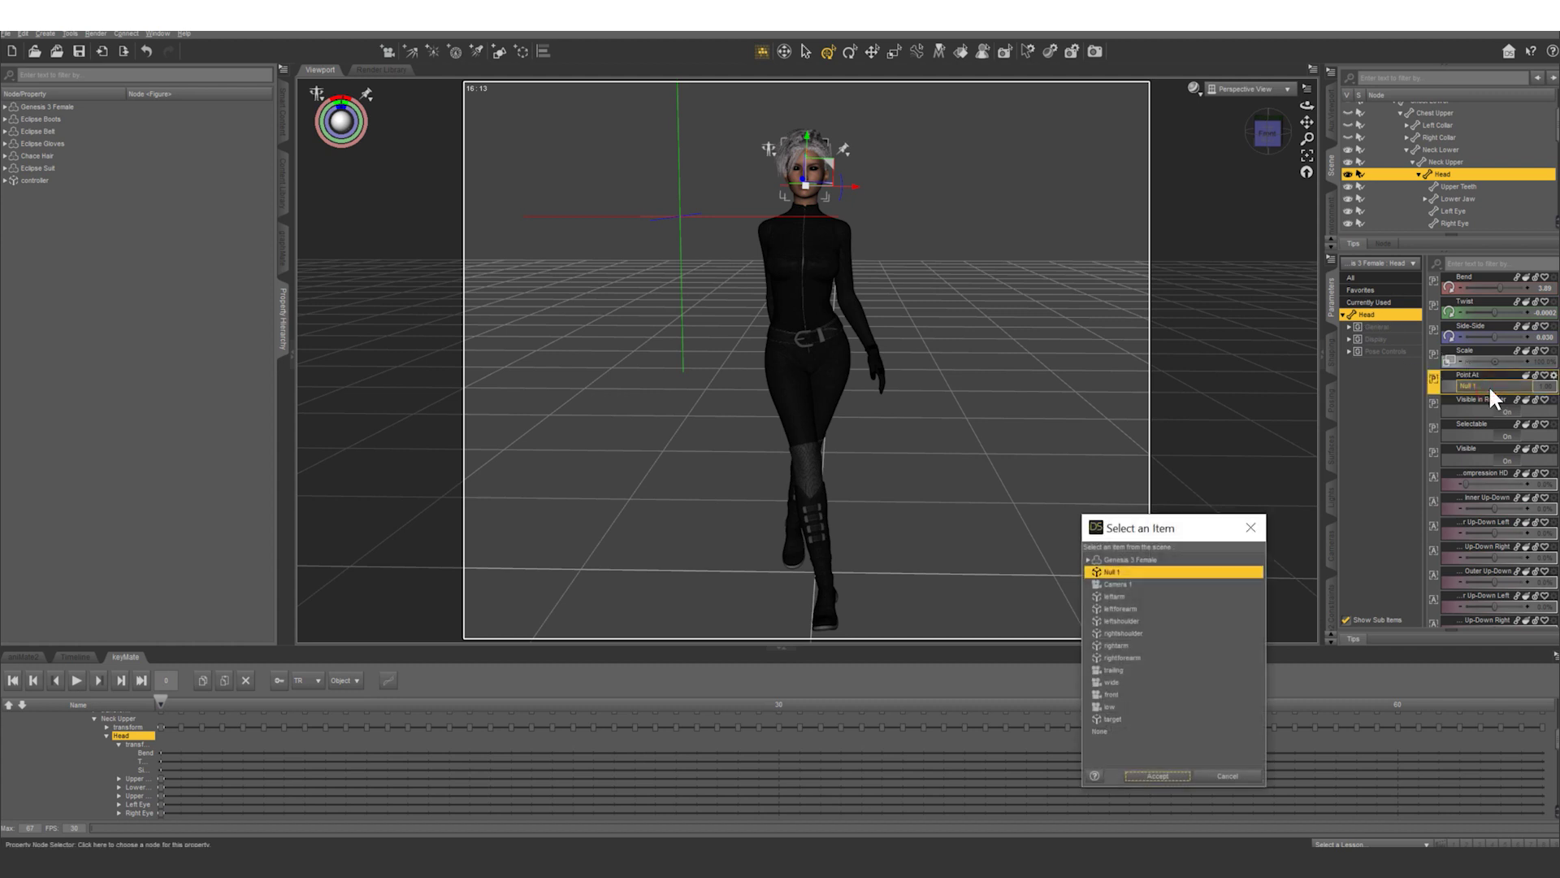
left_click(1099, 732)
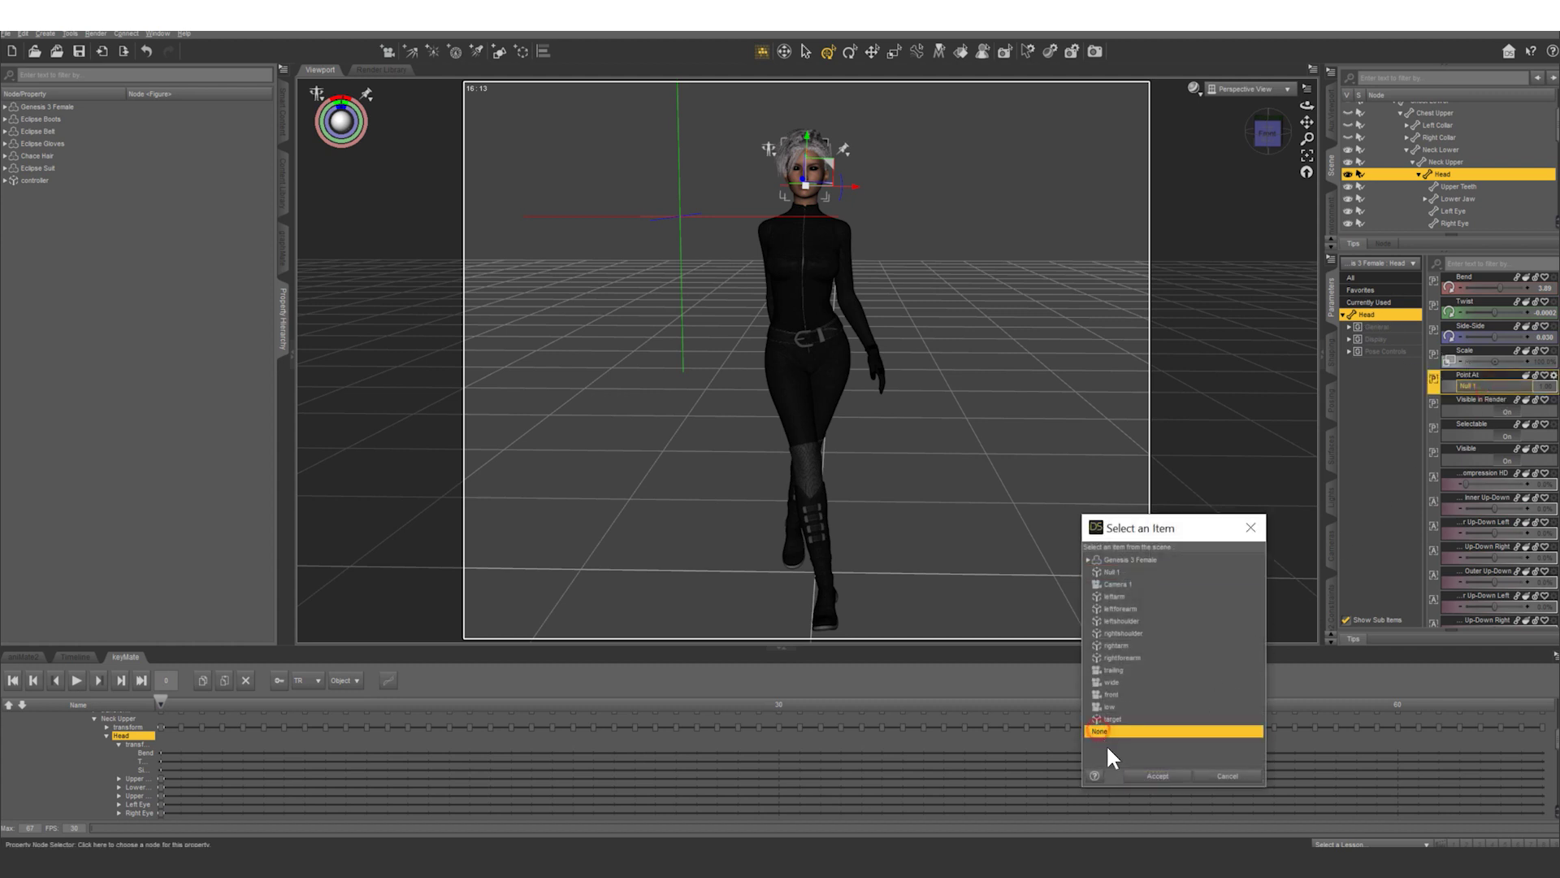
left_click(1152, 777)
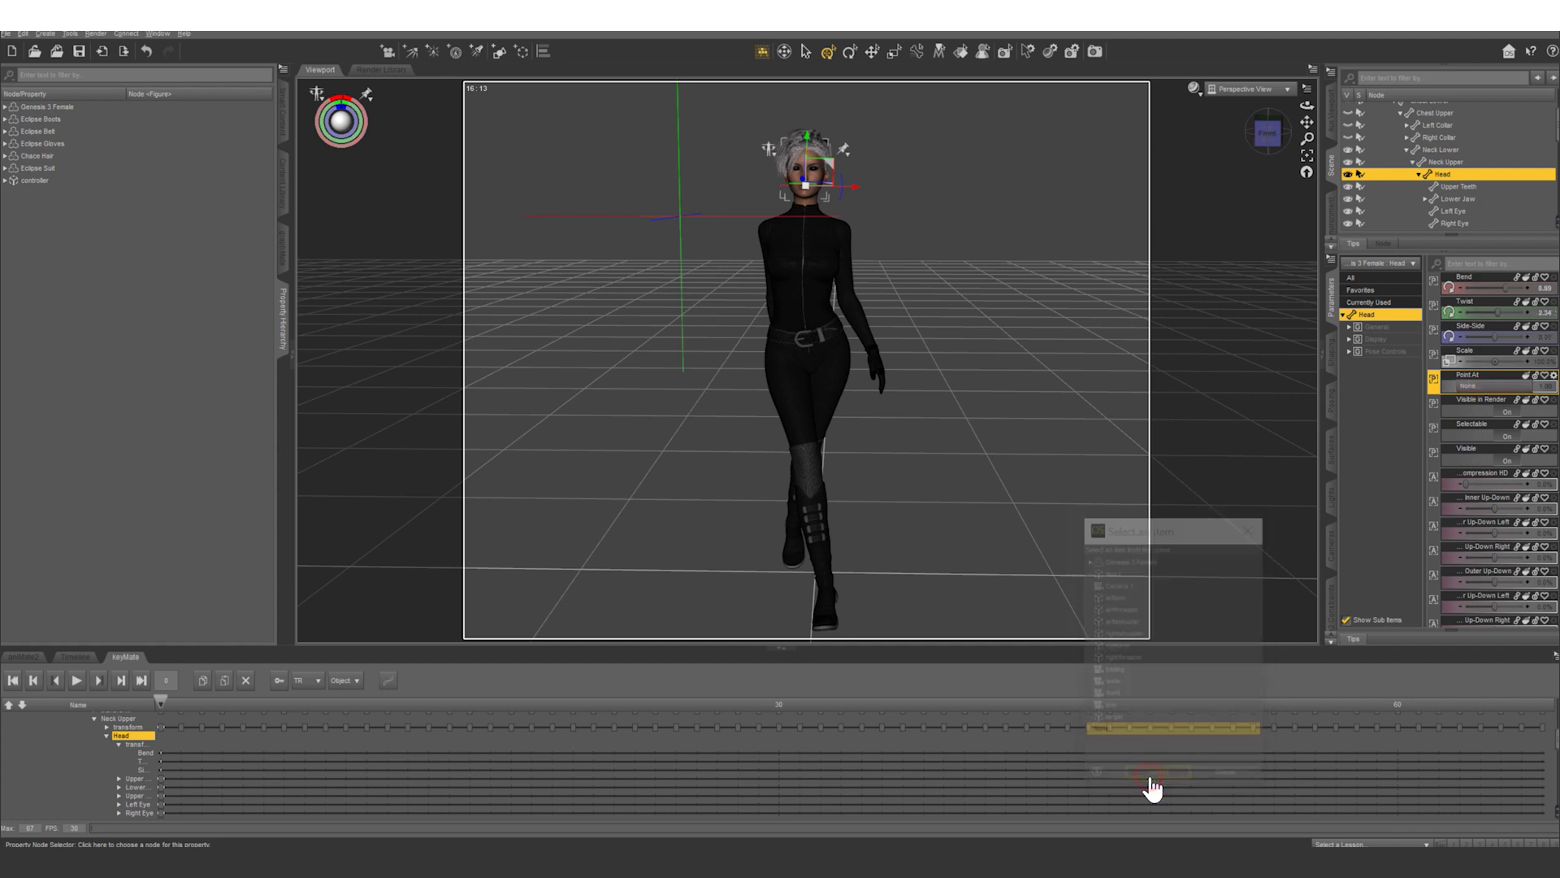
scroll(1403, 218, "down", 5)
left_click(1400, 221)
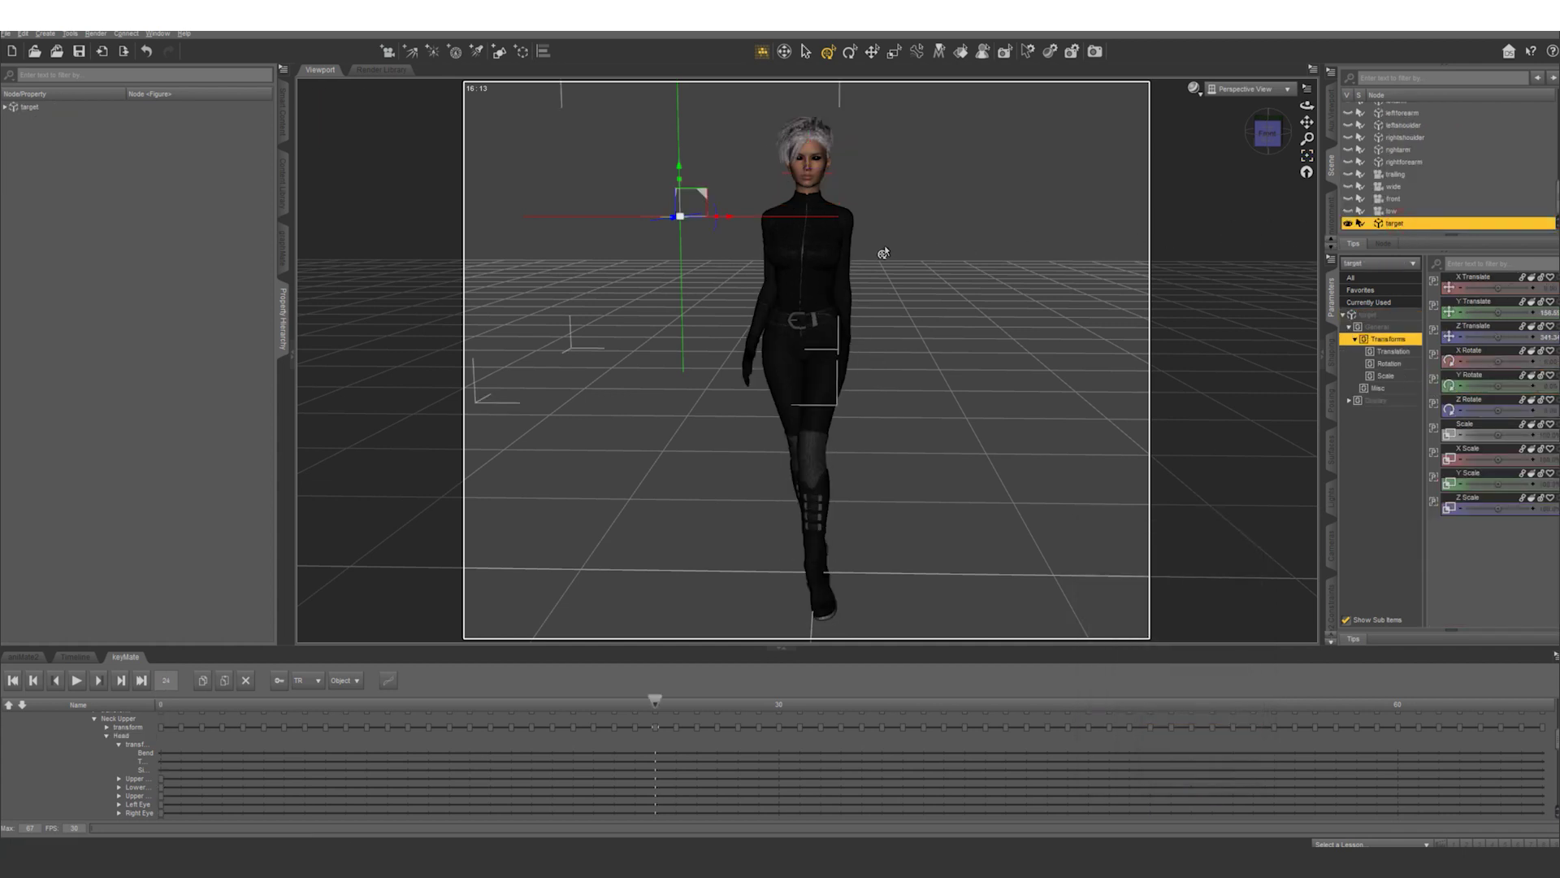
Drag the target null right along X, then at frame 67 push it further to about 15.11
left_click_drag(728, 221, 1109, 241)
left_click_drag(1463, 701, 1553, 699)
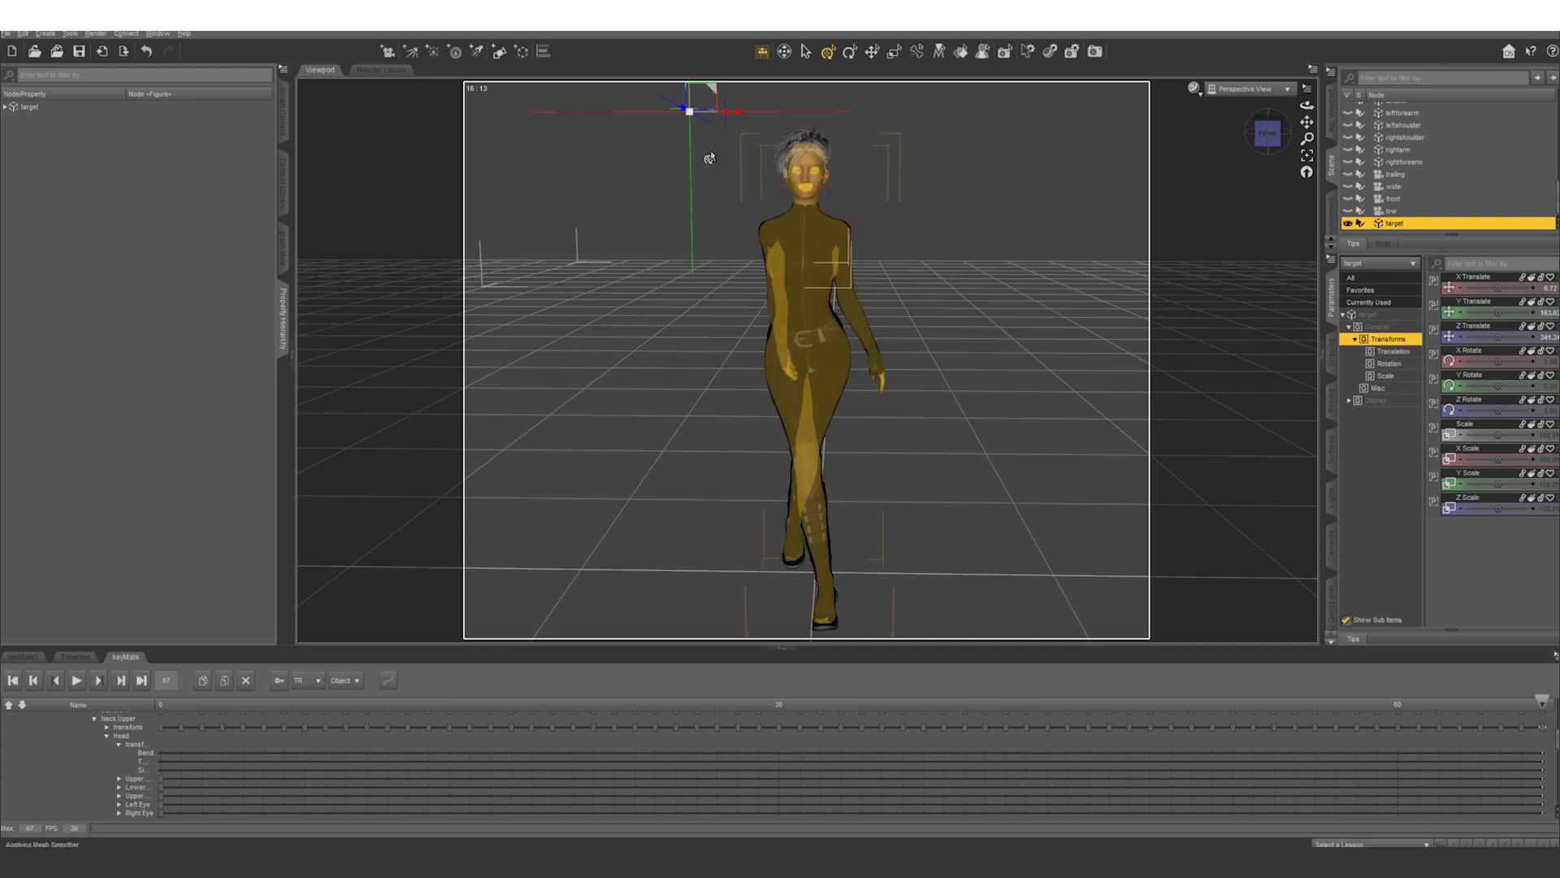
left_click_drag(834, 130, 969, 148)
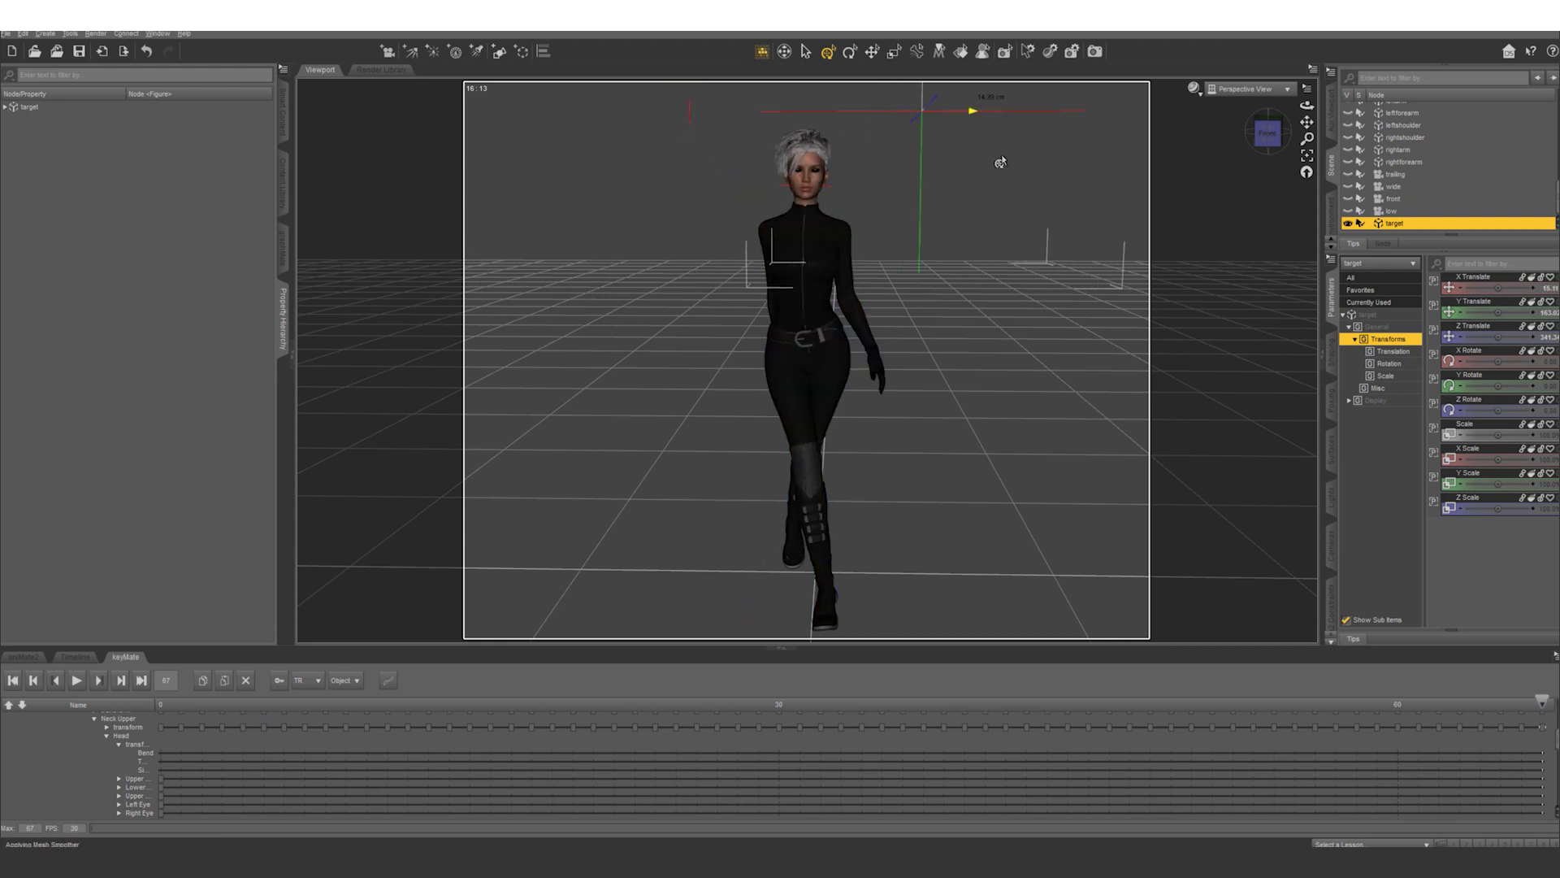